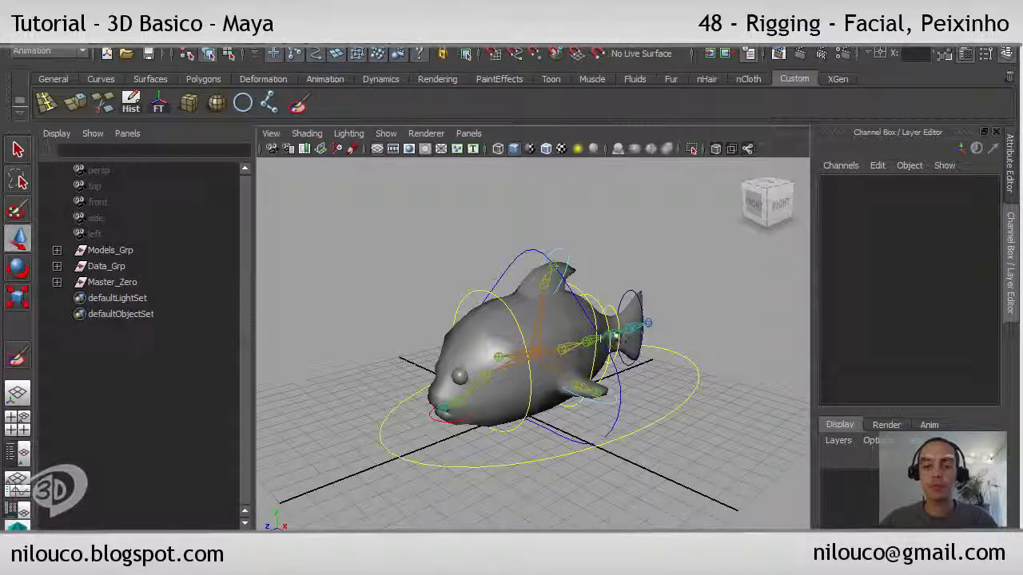
Step: Enable drawing overrides on the Tail_4_Ctrl curve's shape and set its override color to yellow
left_click(621, 302)
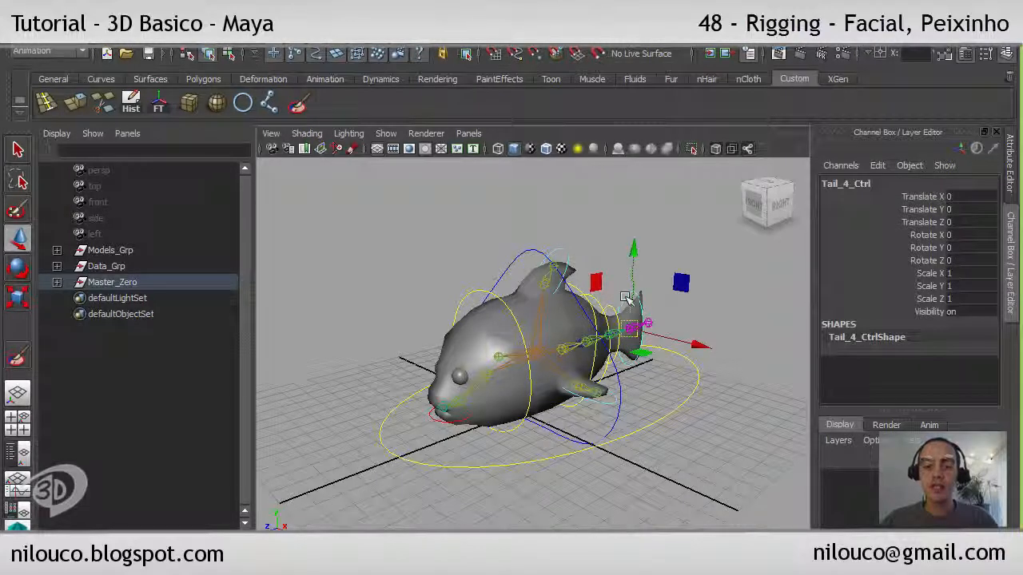
key("ctrl+a")
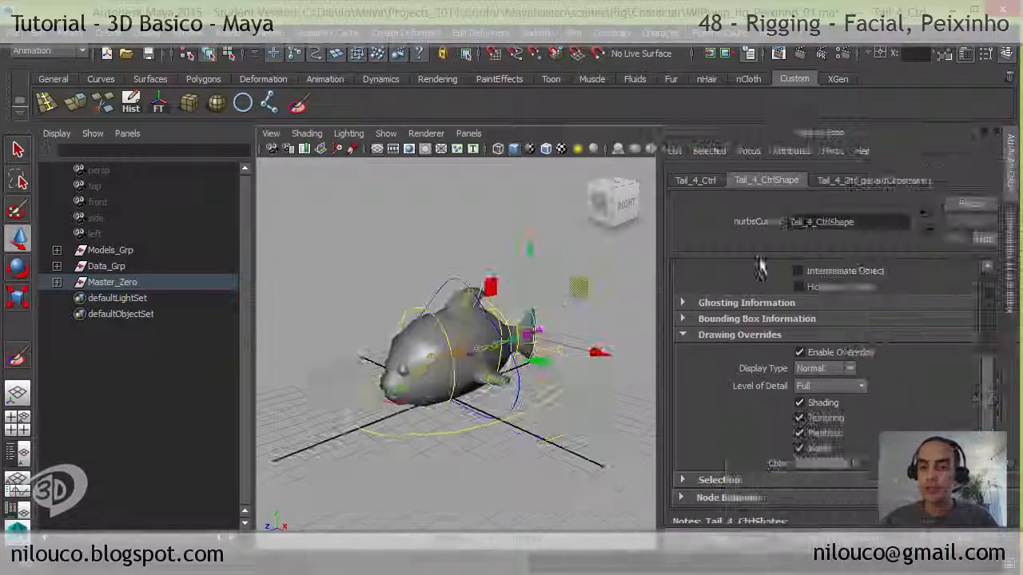
left_click_drag(988, 345, 967, 263)
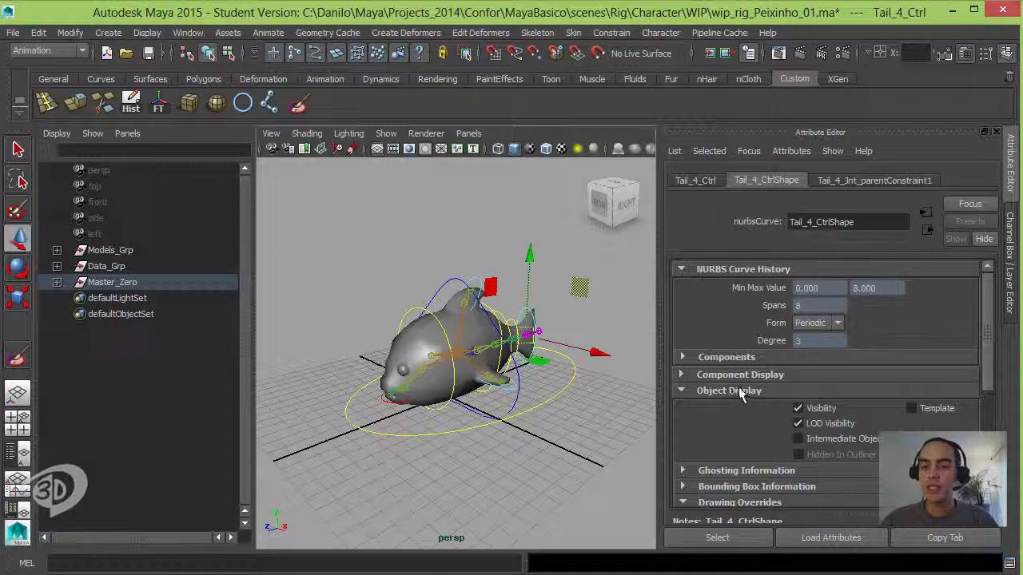
left_click_drag(988, 362, 989, 408)
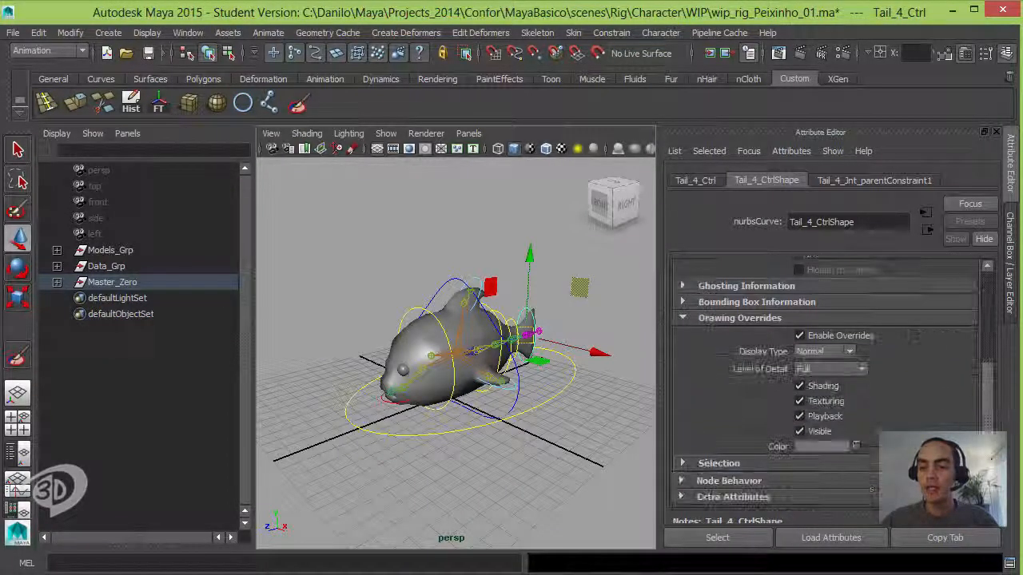
left_click(803, 336)
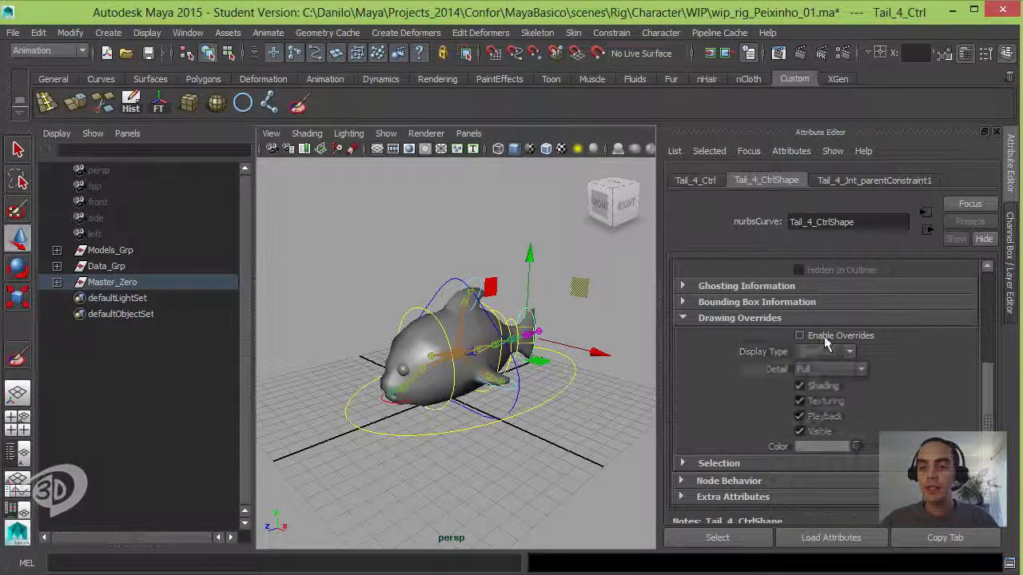
left_click(806, 337)
left_click_drag(854, 452, 875, 449)
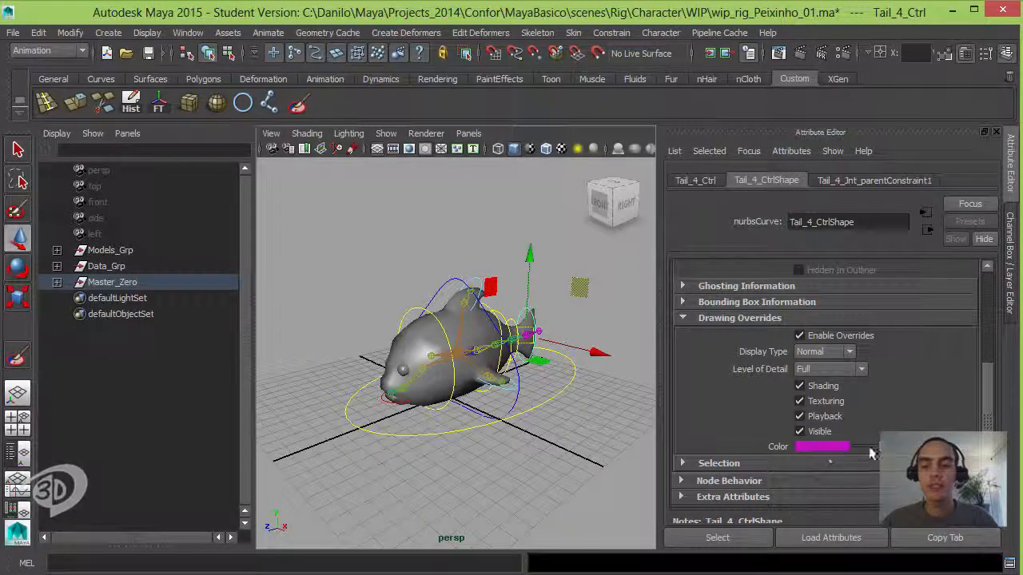
left_click_drag(880, 449, 903, 448)
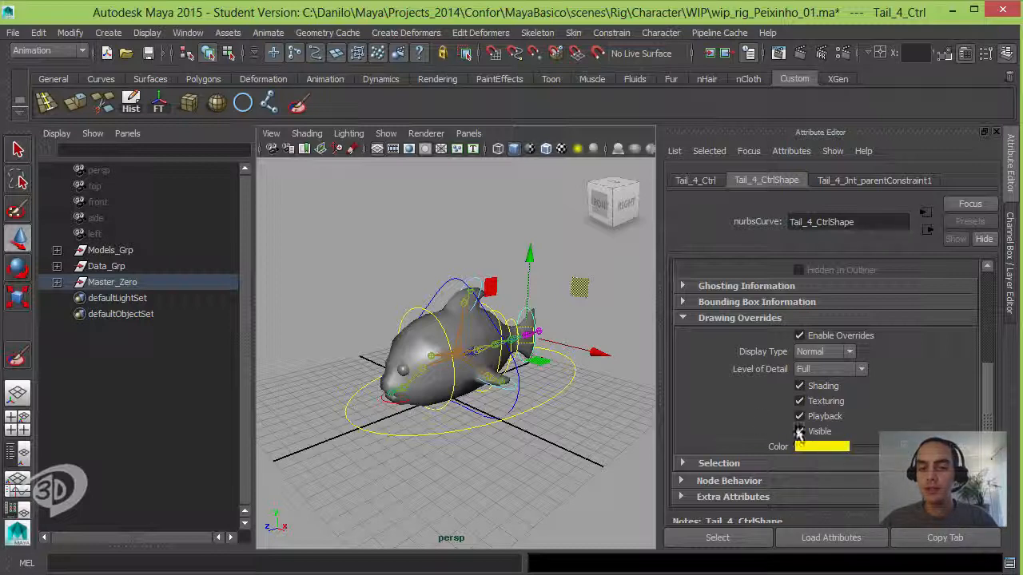
left_click(543, 313)
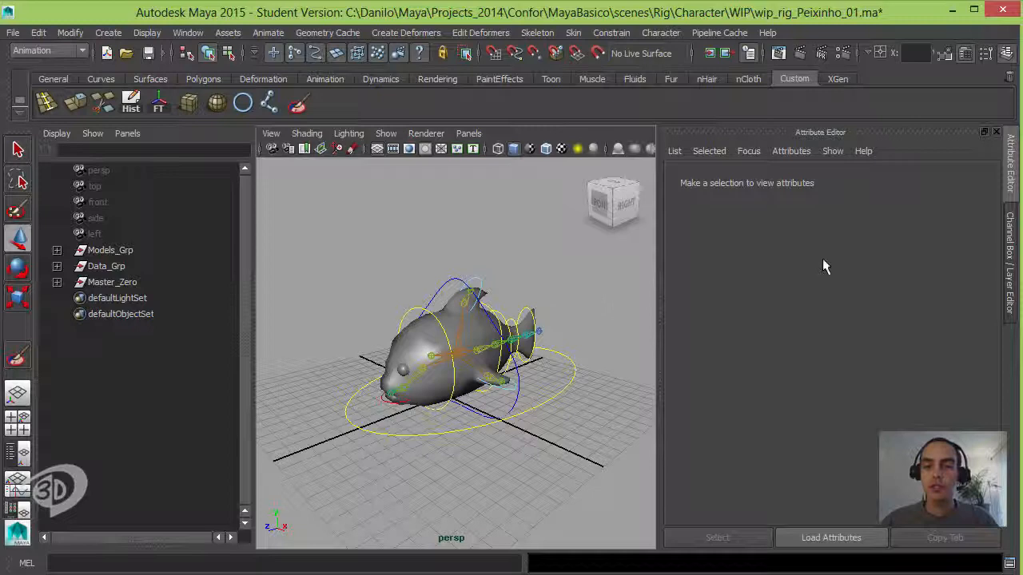
left_click(1008, 239)
left_click_drag(639, 337, 600, 343, "alt")
right_click_drag(600, 344, 639, 349, "alt")
left_click_drag(639, 349, 662, 367, "alt")
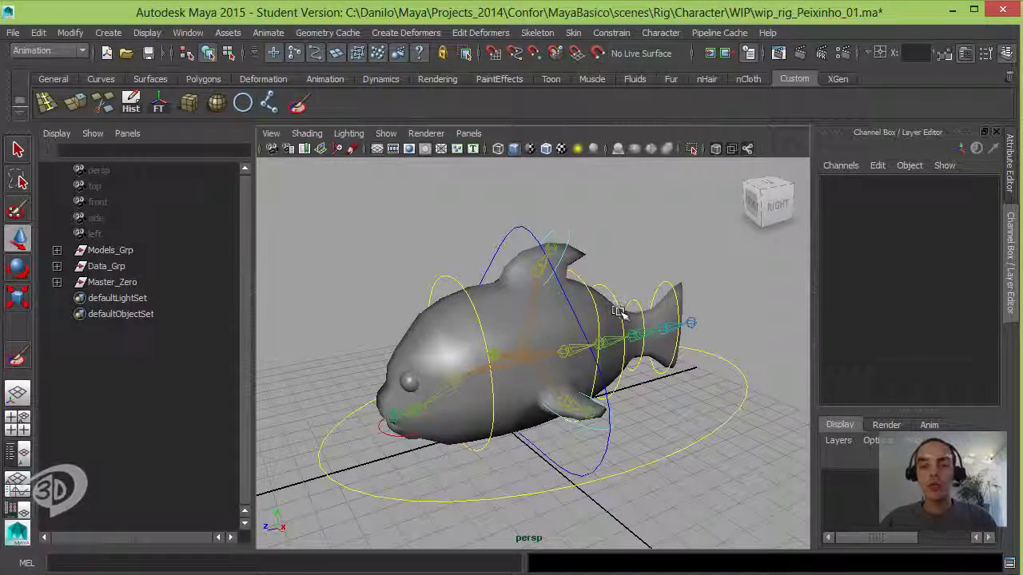
mouse_move(595, 365)
left_mouse_down("alt")
mouse_move(617, 367)
mouse_move(593, 366)
left_mouse_up("alt")
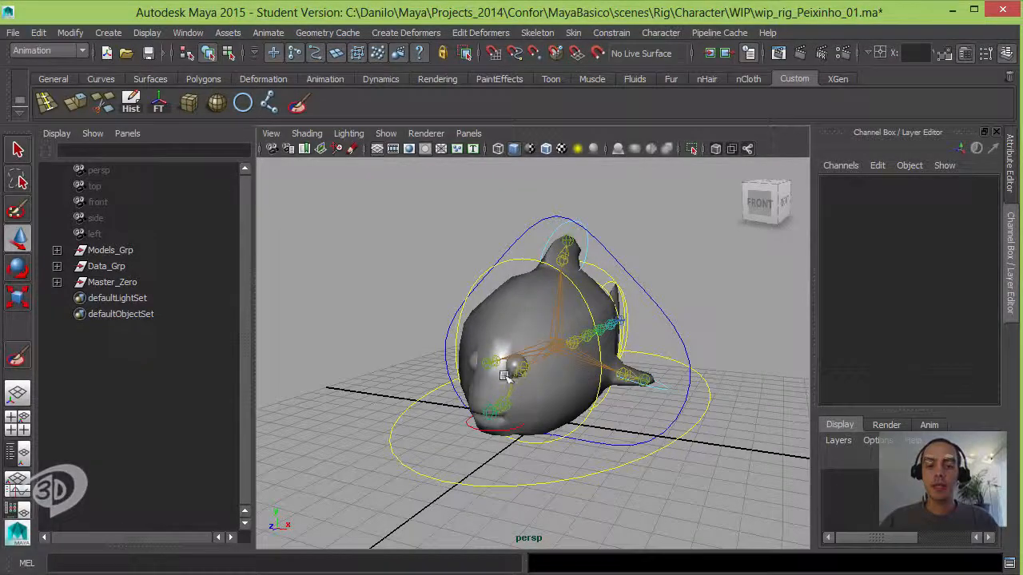
left_click_drag(503, 375, 554, 314, "alt")
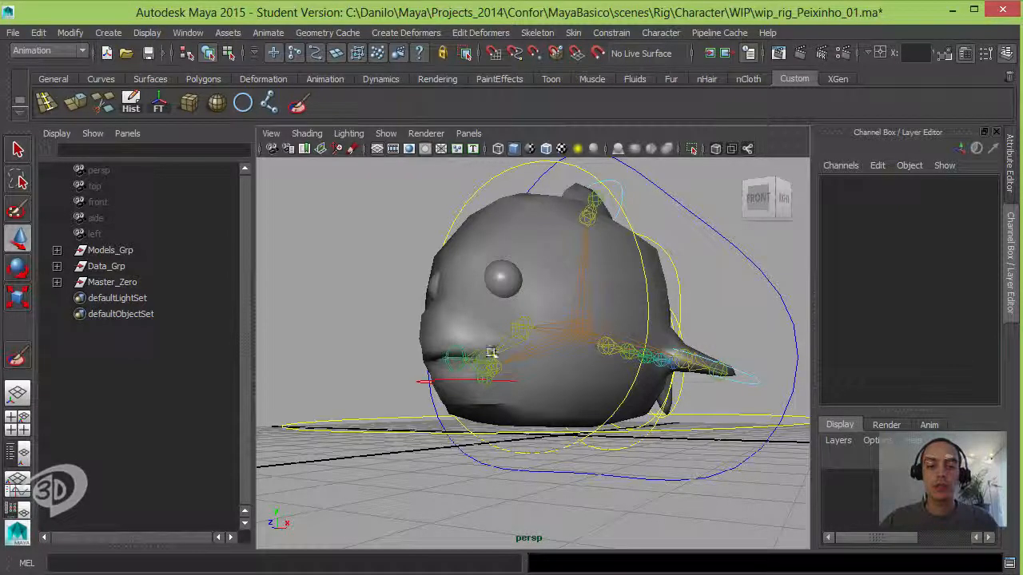
left_click_drag(491, 352, 568, 405, "alt")
Step: Duplicate the fish body mesh Corpo_Geo
left_click(568, 409)
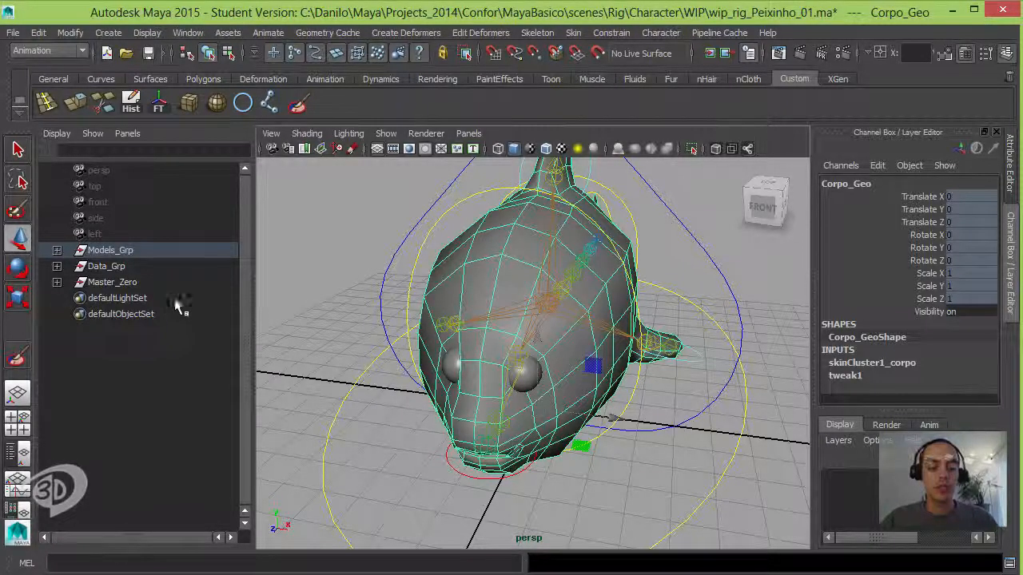
key("f")
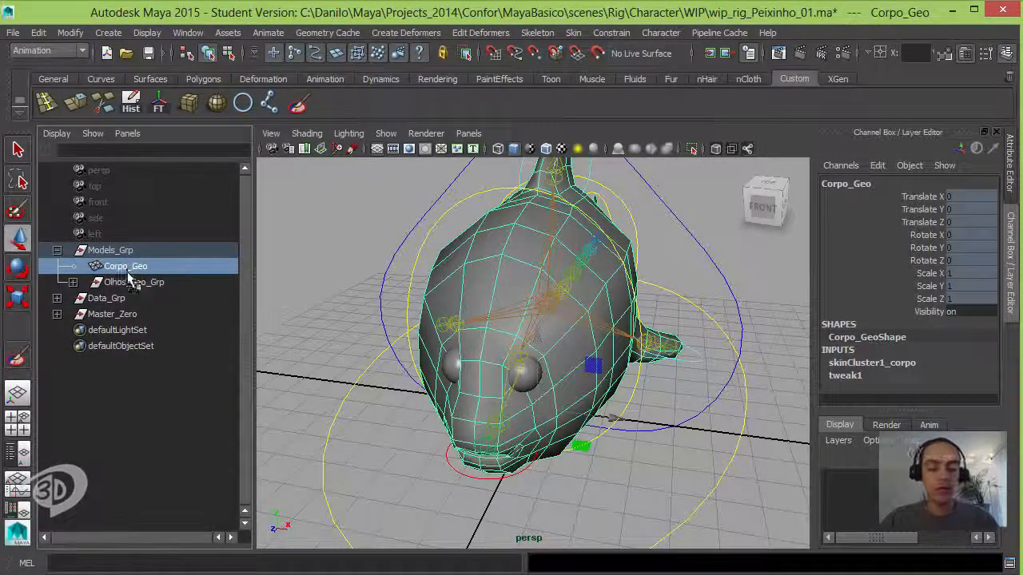
key("ctrl+d")
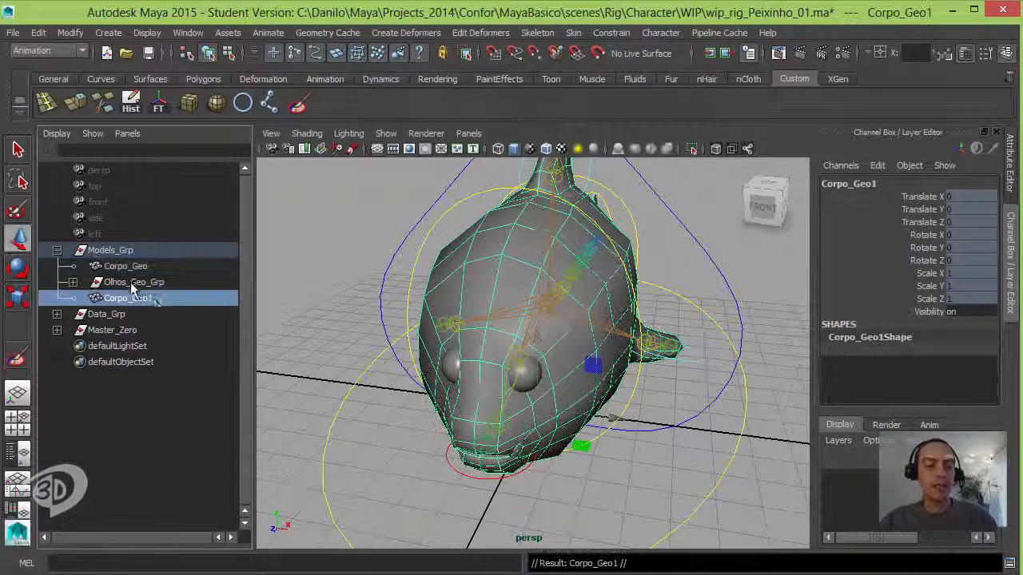
Step: Rename the duplicated body mesh to Corpo_Base_Tgt and unparent it from Models_Grp
double_click(156, 298)
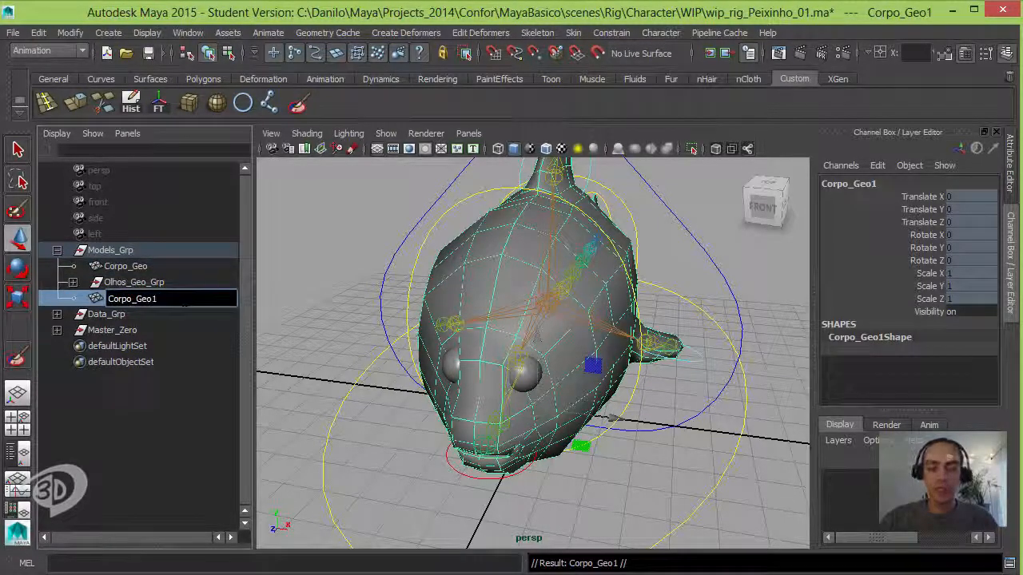
key("BackSpace")
key("BackSpace")
key("BackSpace")
key("BackSpace")
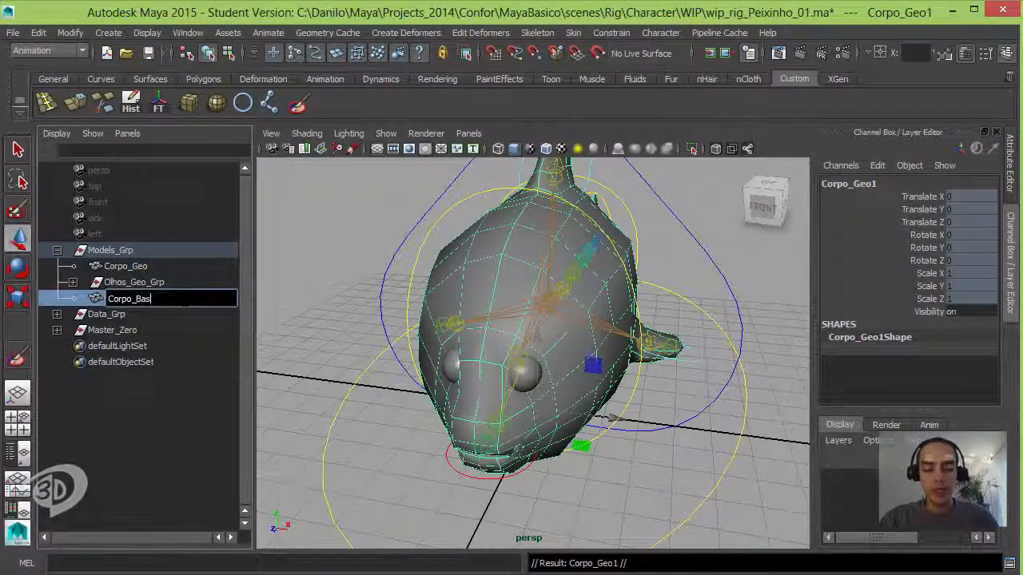
type("Base_")
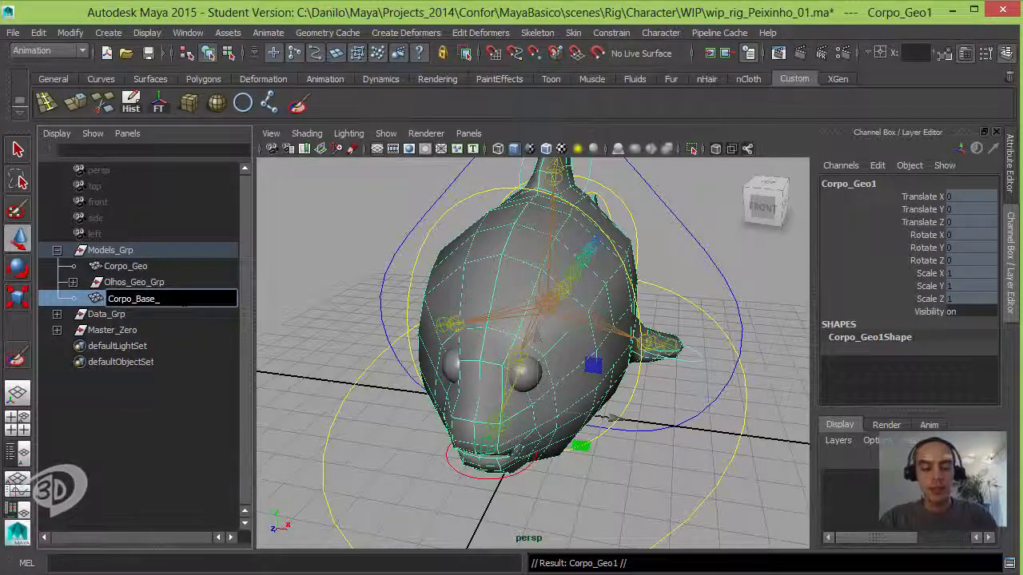
type("Tgt")
key("Return")
key("shift+p")
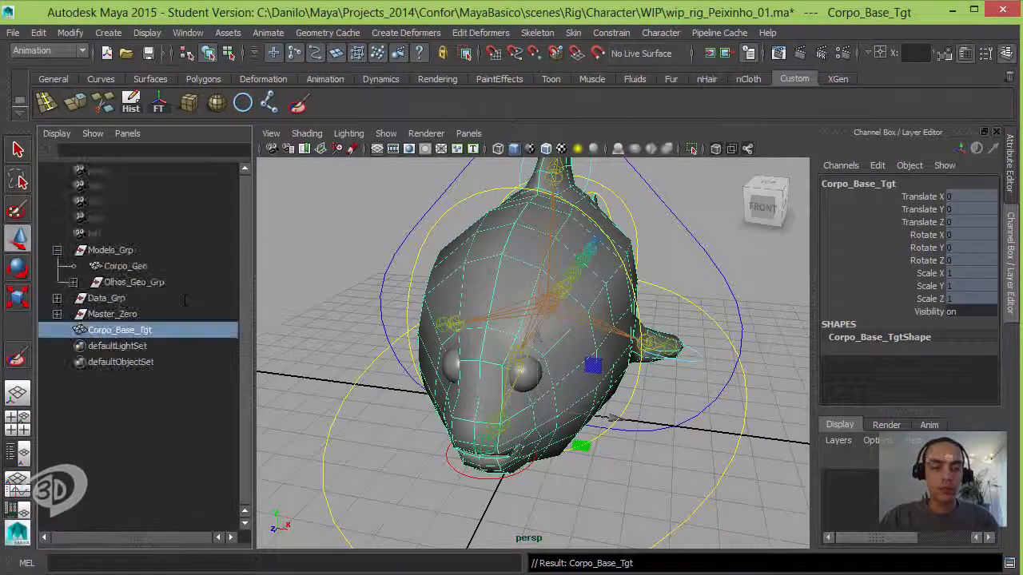
left_click(57, 250)
Step: Unlock all translate, rotate and scale channels of Corpo_Base_Tgt
right_click_drag(580, 354, 463, 343, "alt")
left_click_drag(464, 344, 447, 304, "alt")
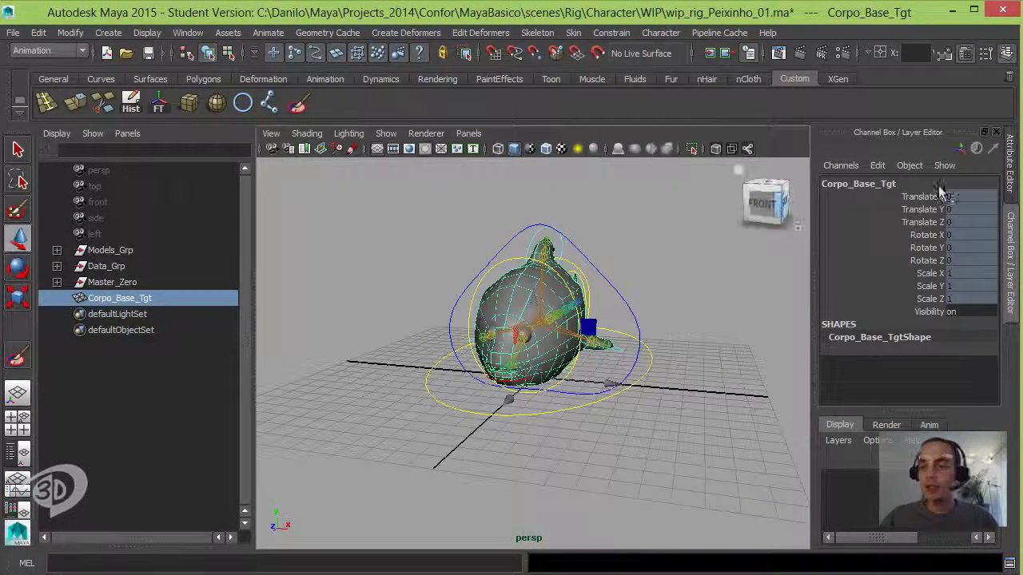
left_click_drag(940, 199, 943, 298)
right_click(943, 300)
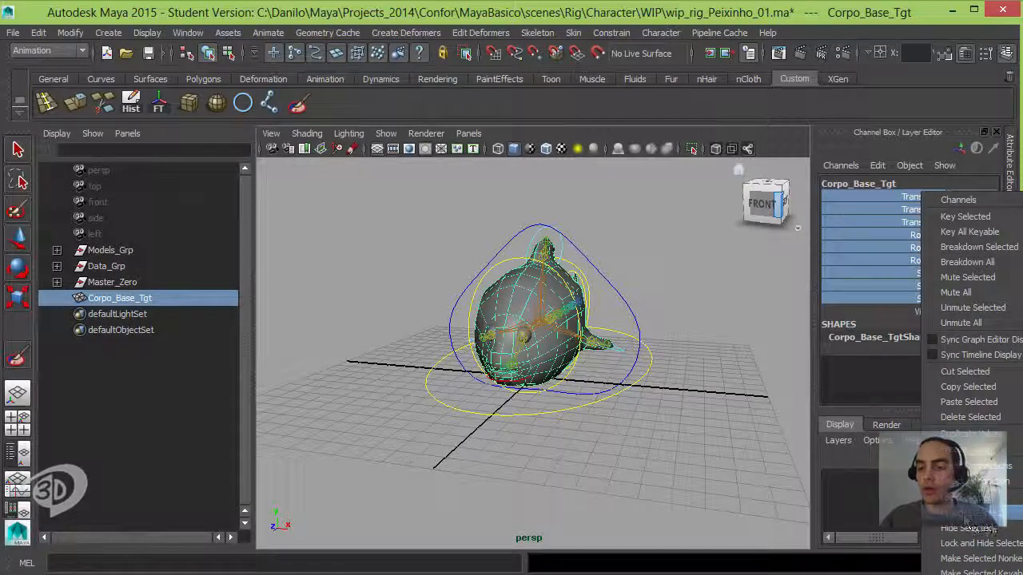
left_click(991, 526)
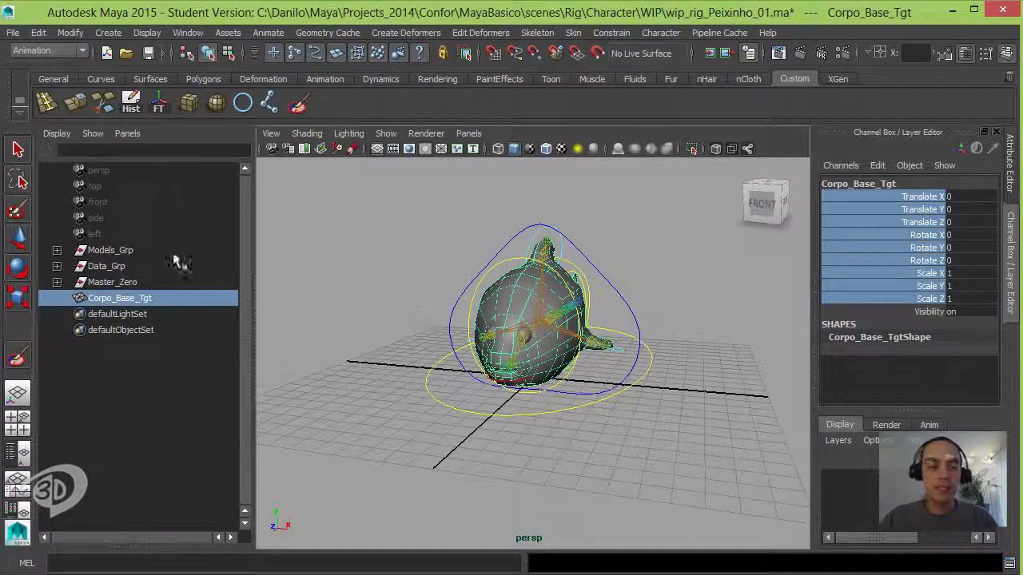
Step: Check the transform channels of the original Corpo_Geo mesh inside Models_Grp
left_click(57, 250)
left_click(124, 266)
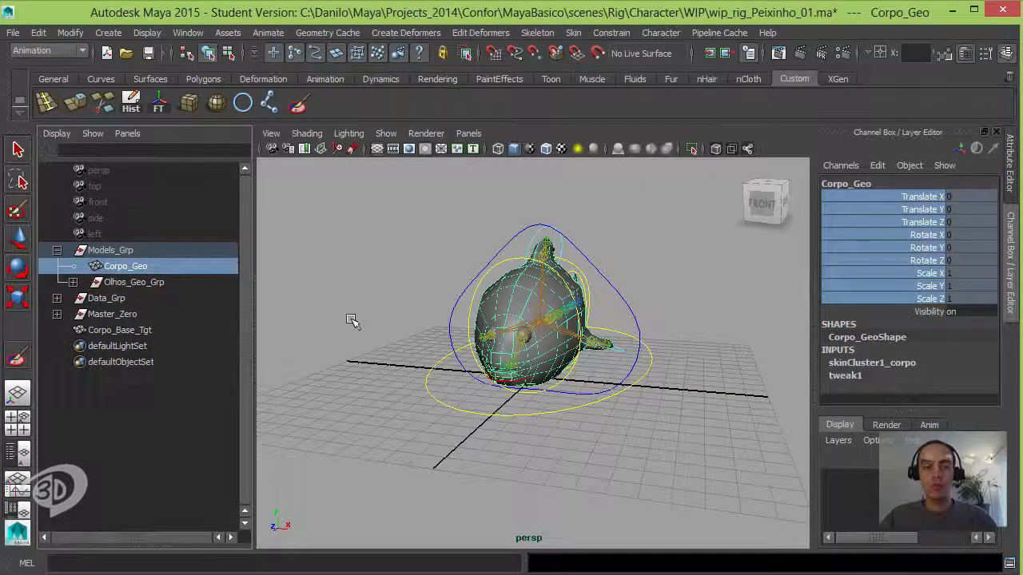
left_click(57, 251)
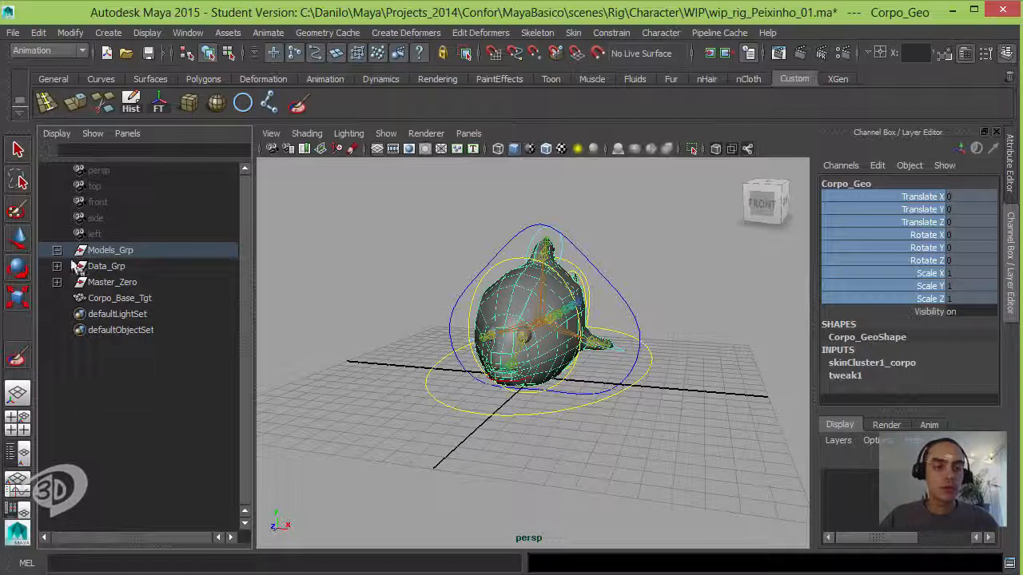
Step: Move Corpo_Base_Tgt straight up above the rigged fish, with its Translate Y set to 10
left_click(127, 298)
left_click_drag(479, 368, 534, 188, "alt")
key("w")
scroll(508, 354, "down", 3)
left_click_drag(575, 327, 548, 323, "alt")
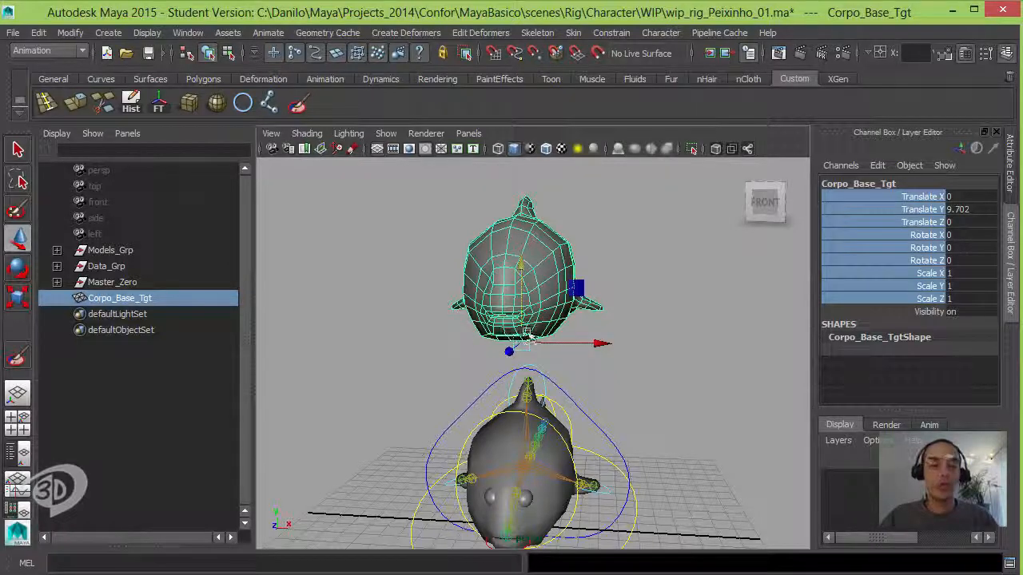
left_click_drag(523, 331, 487, 324, "alt")
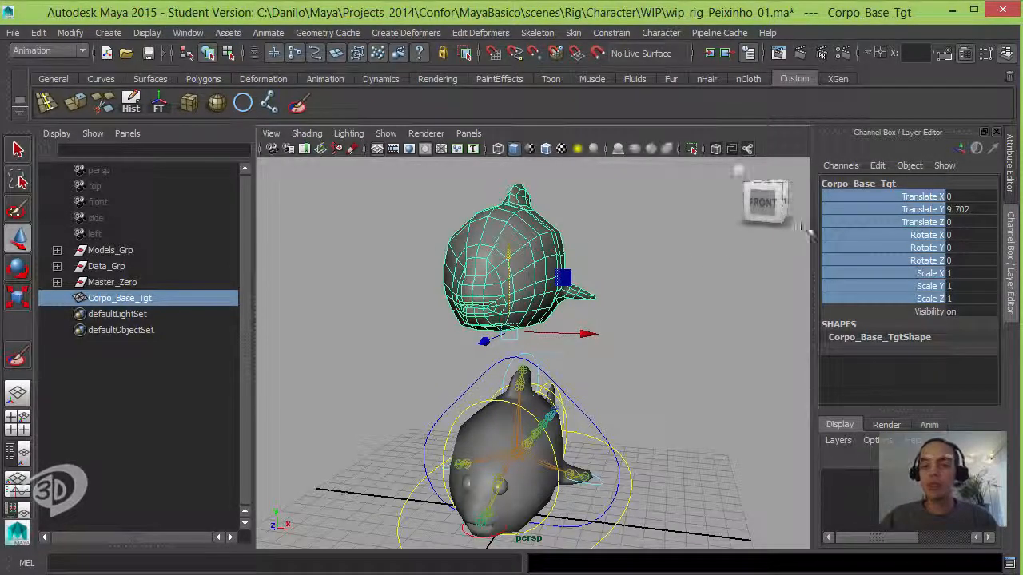
left_click(963, 209)
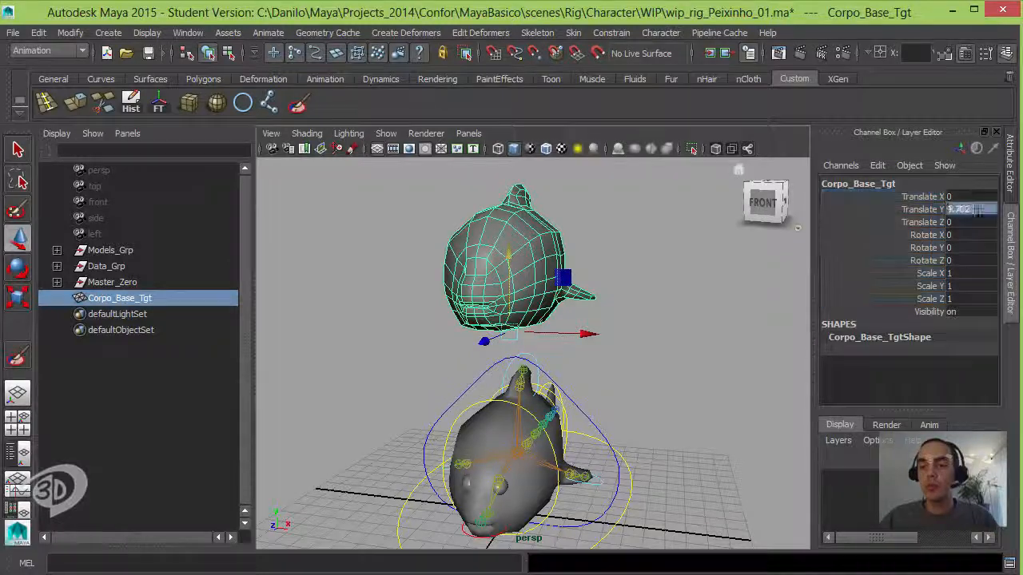
type("10")
key("Return")
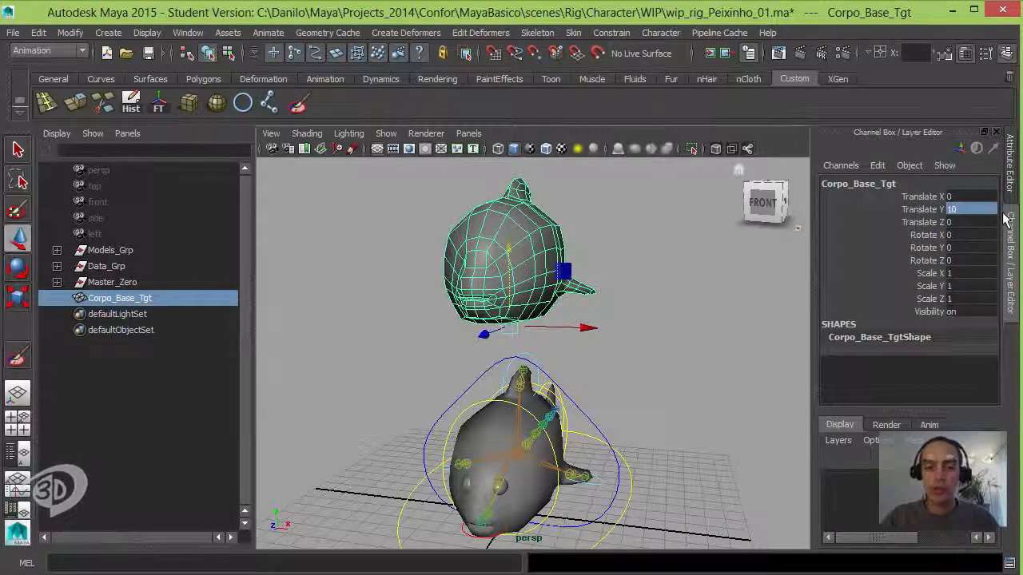
Step: Rename the raised target mesh to Corpo_Sorriso_Tgt
double_click(132, 298)
key("Right")
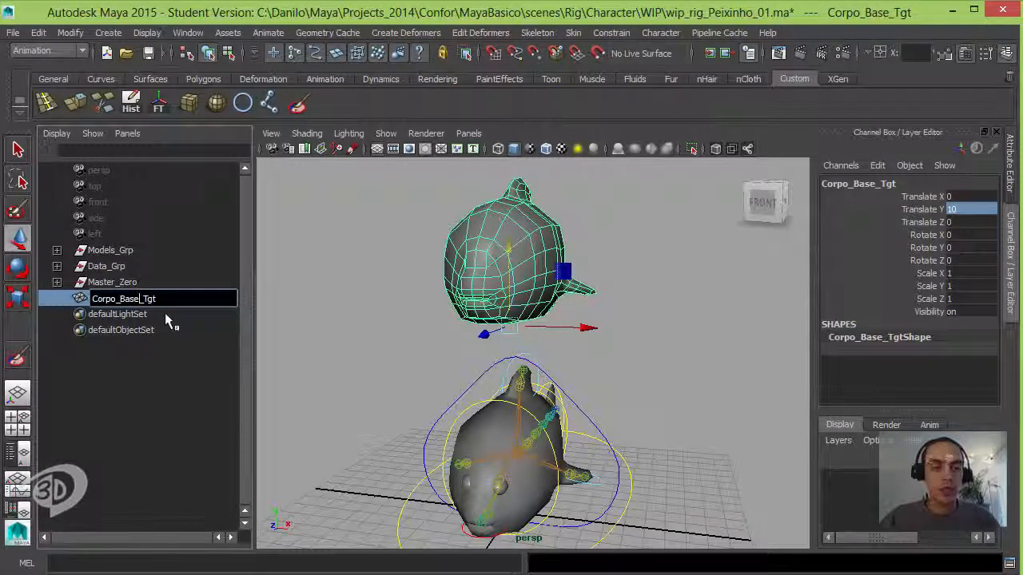
key("shift+Left")
key("shift+Left")
key("shift+Left")
key("shift+Left")
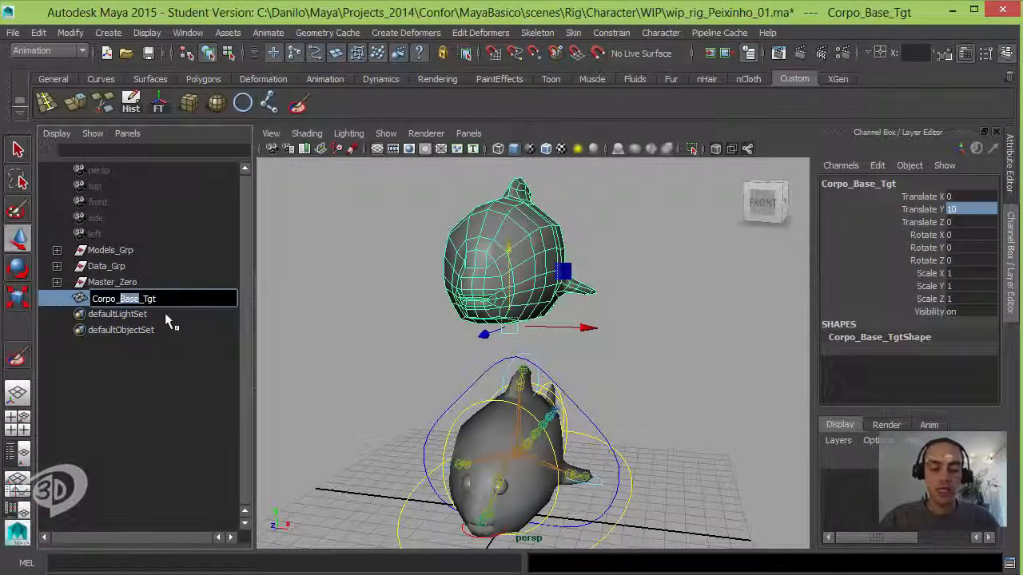
type("Sorriso|")
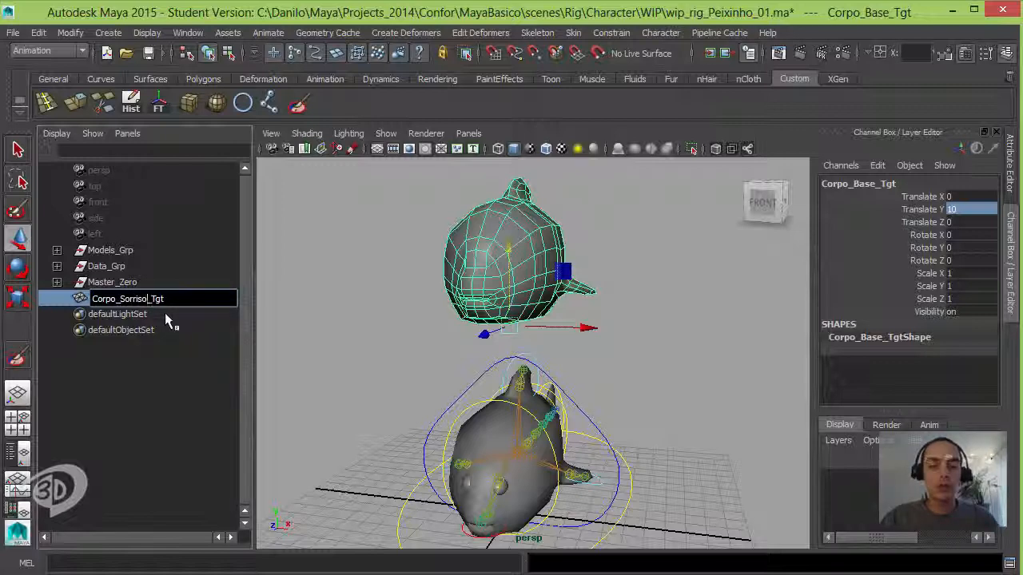
key("Return")
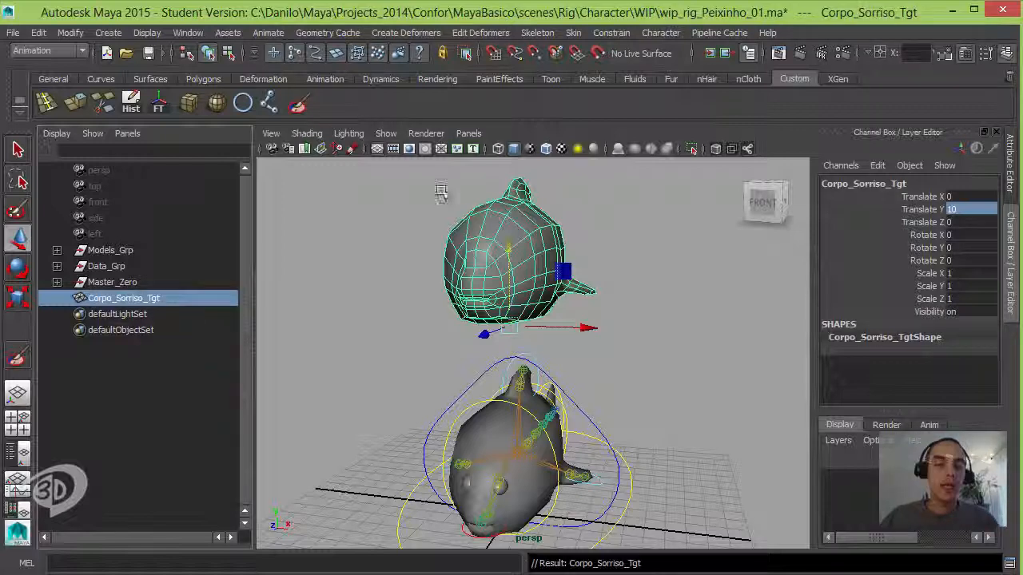
Step: Frame the mouth area of Corpo_Sorriso_Tgt and switch the mesh to vertex component mode
mouse_move(477, 303)
left_mouse_down("alt")
mouse_move(449, 308)
mouse_move(486, 297)
left_mouse_up("alt")
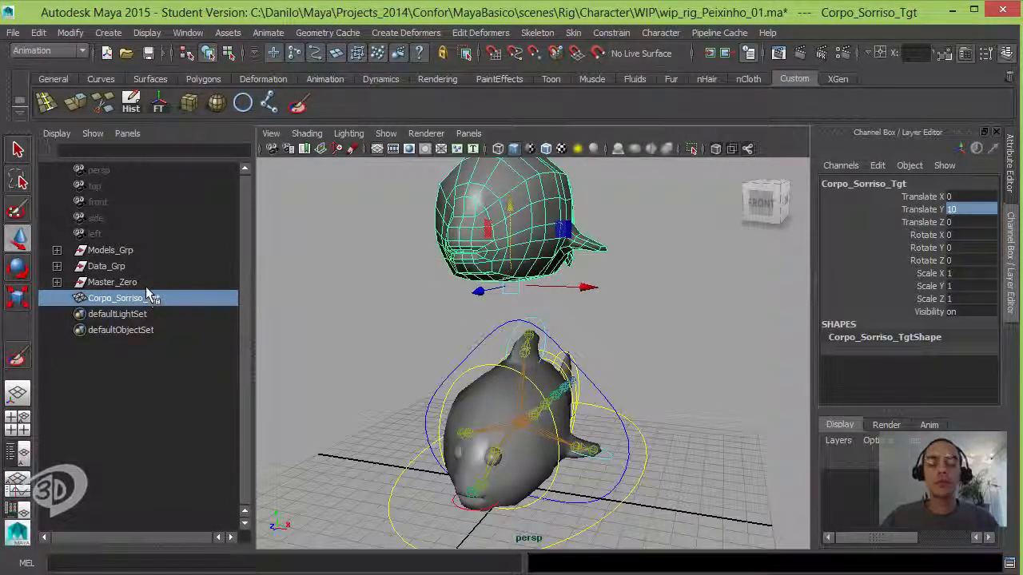
left_click_drag(438, 331, 477, 363, "alt")
right_click_drag(477, 363, 644, 356, "alt")
left_click_drag(643, 356, 612, 351, "alt")
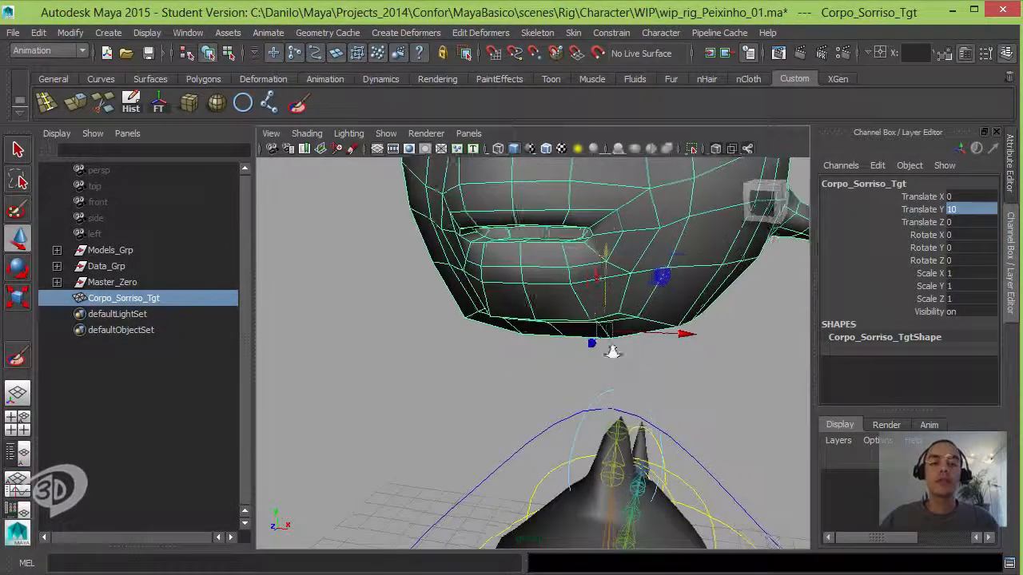
right_click_drag(612, 352, 559, 348, "alt")
left_click_drag(560, 348, 597, 340, "alt")
middle_click_drag(597, 341, 564, 407, "alt")
right_click_drag(599, 307, 511, 311)
left_click_drag(588, 338, 561, 340, "alt")
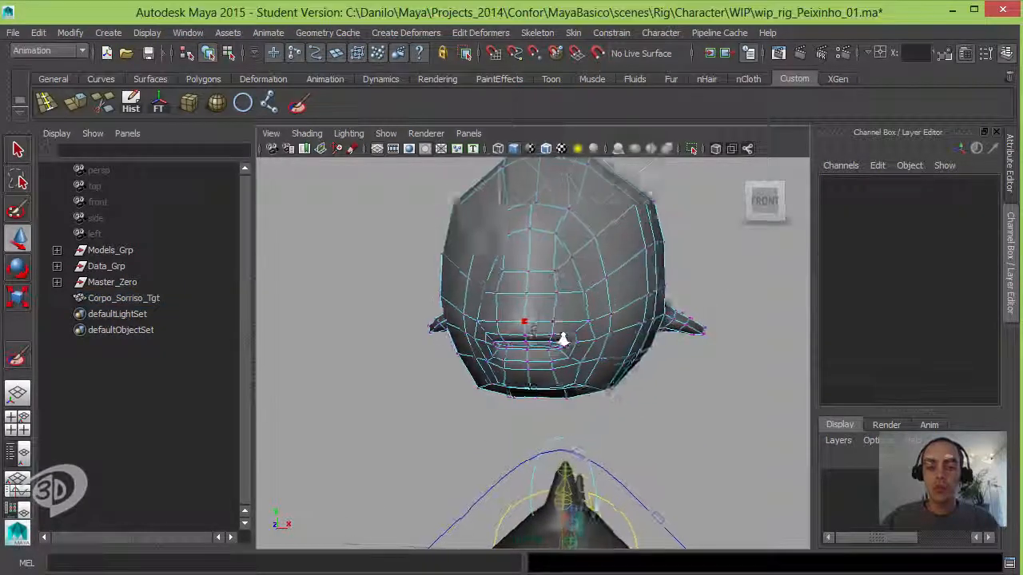
Step: Select the mouth-corner vertex on Corpo_Sorriso_Tgt and turn on soft selection with a falloff covering the surrounding lip area
right_click_drag(562, 340, 581, 337, "alt")
left_click(580, 351)
left_click_drag(580, 352, 710, 416, "alt")
left_click(710, 416)
left_click(444, 347)
left_click_drag(445, 350, 556, 351, "alt")
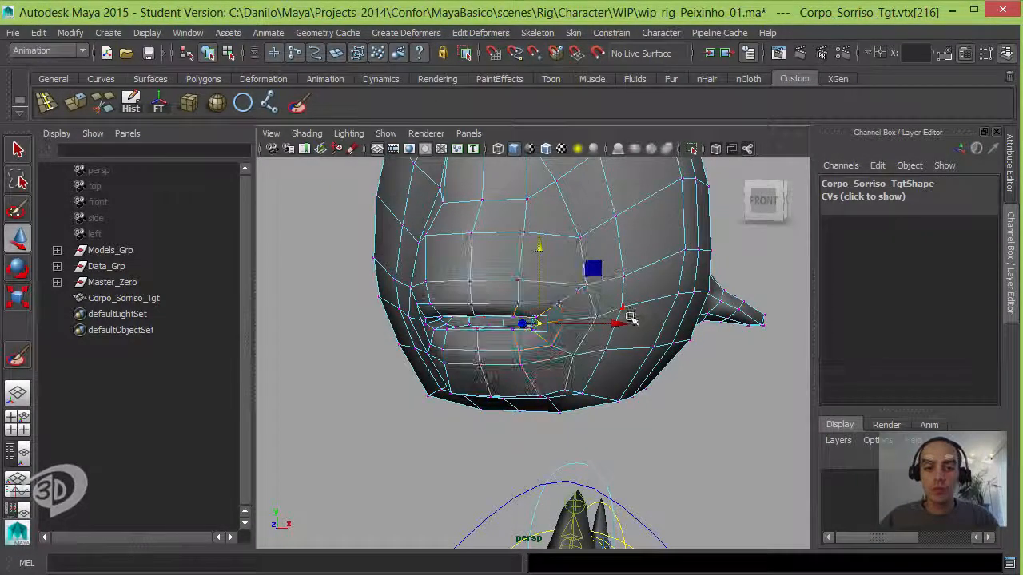
key("b")
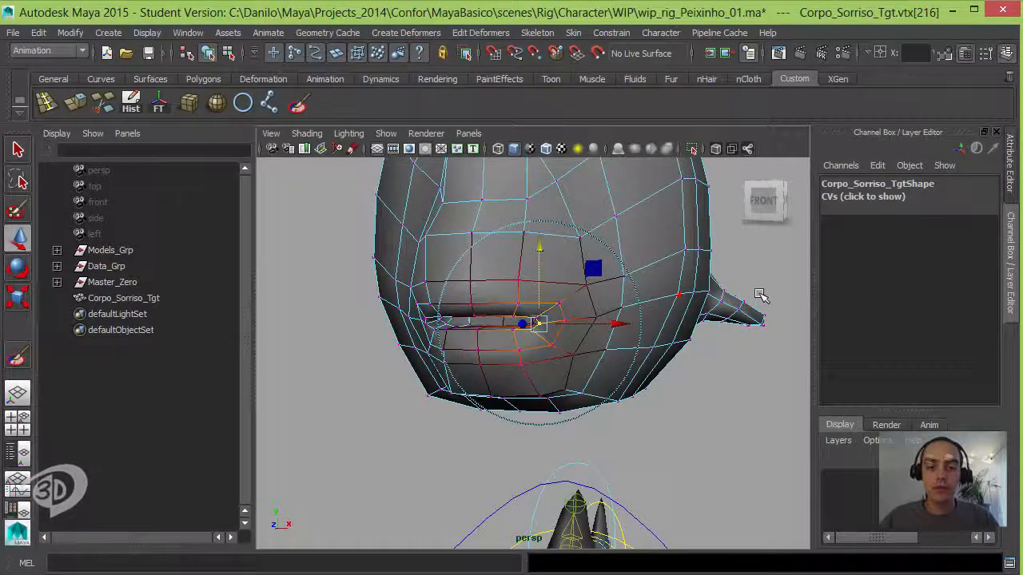
left_click(565, 321, "shift")
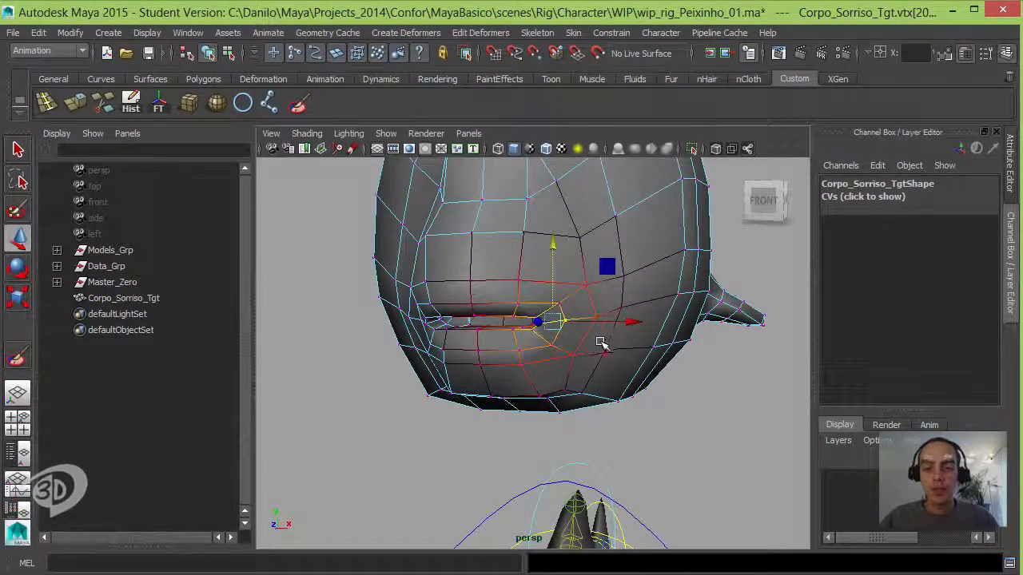
mouse_move(601, 342)
left_mouse_down("alt")
mouse_move(610, 342)
mouse_move(603, 338)
left_mouse_up("alt")
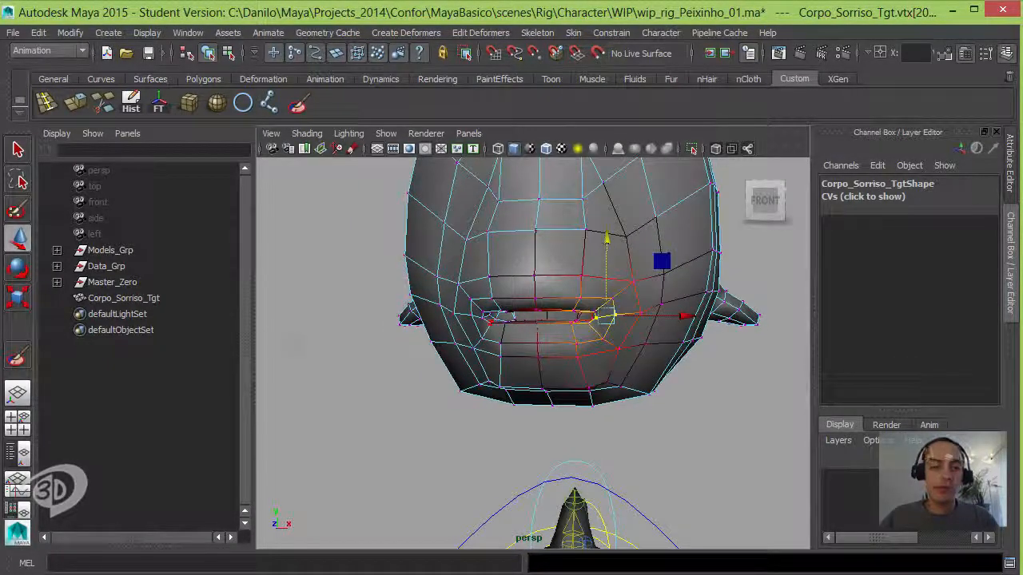
Step: Set the Move tool's symmetry to Object on the X axis
double_click(18, 237)
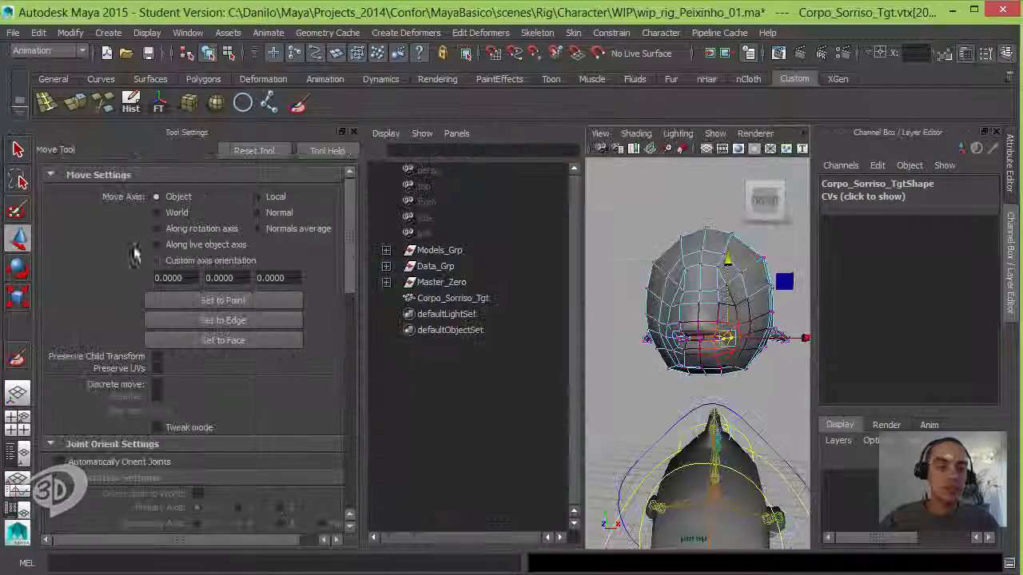
left_click_drag(351, 260, 348, 471)
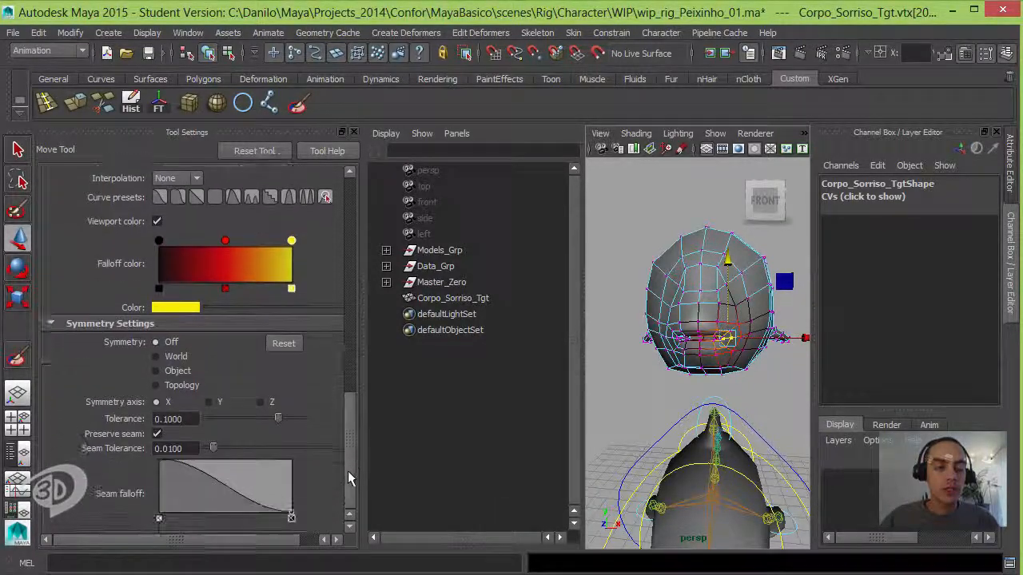
left_click(175, 360)
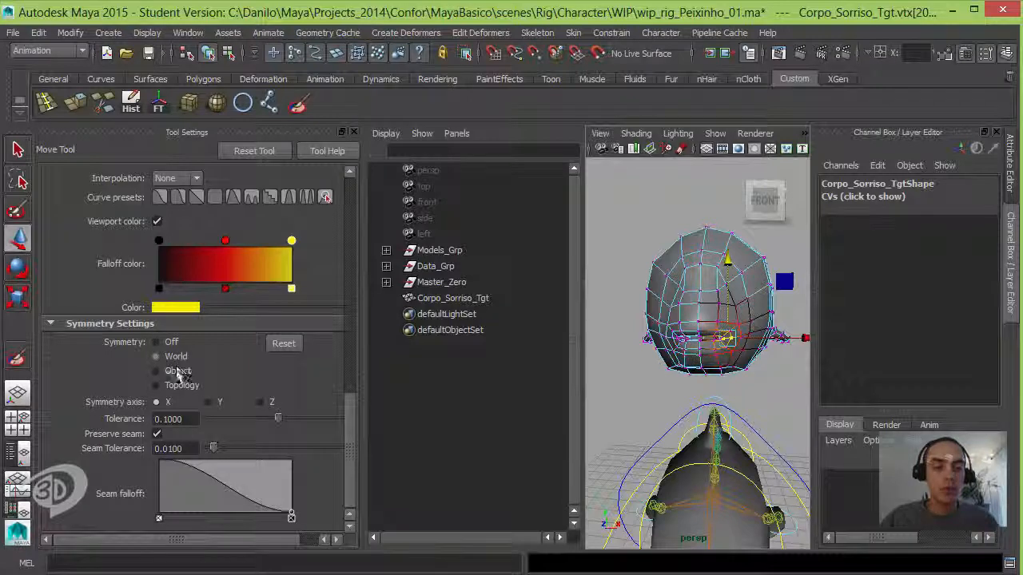
left_click_drag(673, 348, 760, 376, "alt")
left_click(772, 383)
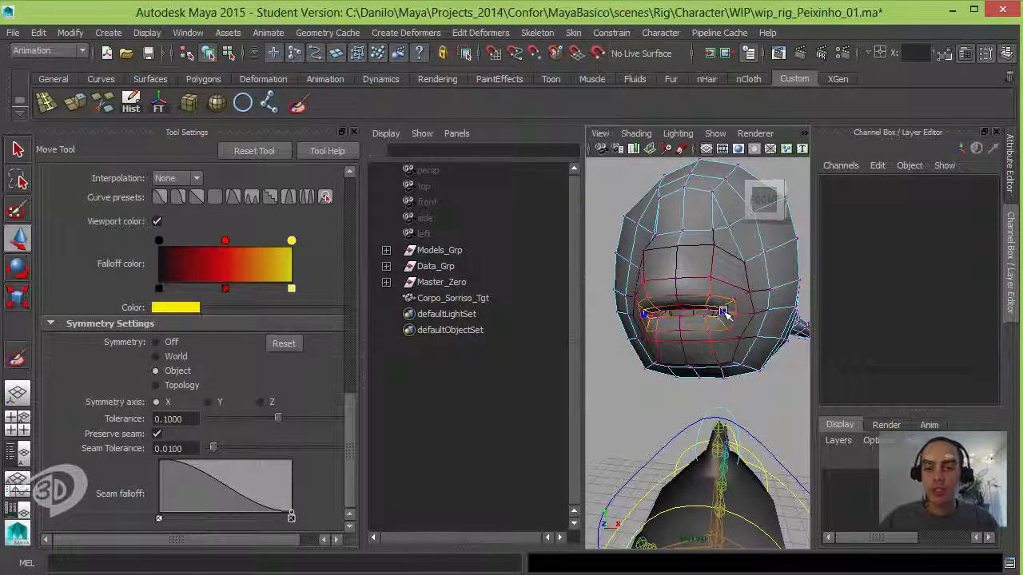
Step: Select the mouth-corner vertices symmetrically and raise them to curve the lips into a smile
left_click(726, 314)
left_click_drag(743, 321, 740, 329, "alt")
scroll(751, 334, "up", 4)
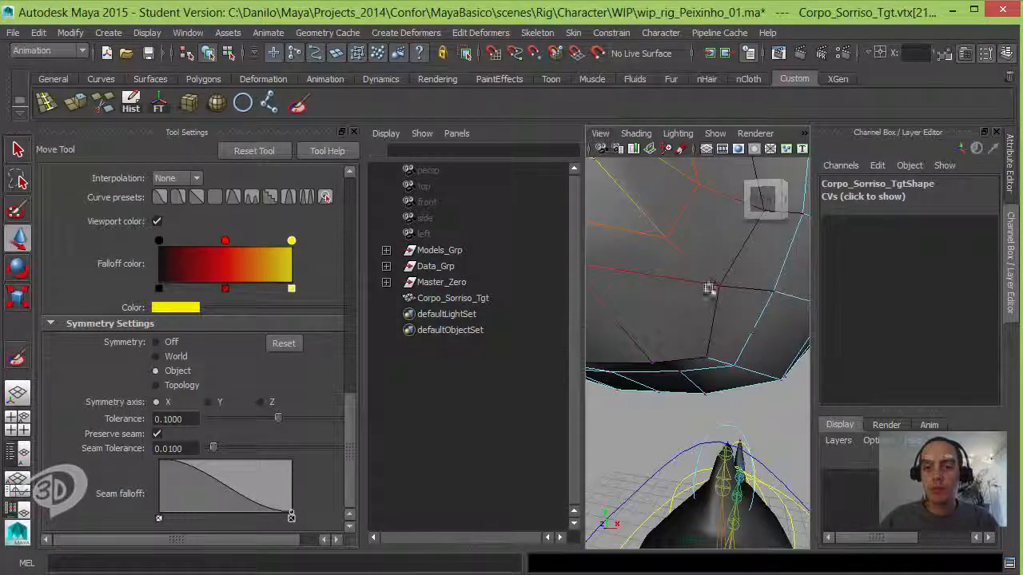
middle_click_drag(697, 251, 696, 246, "alt")
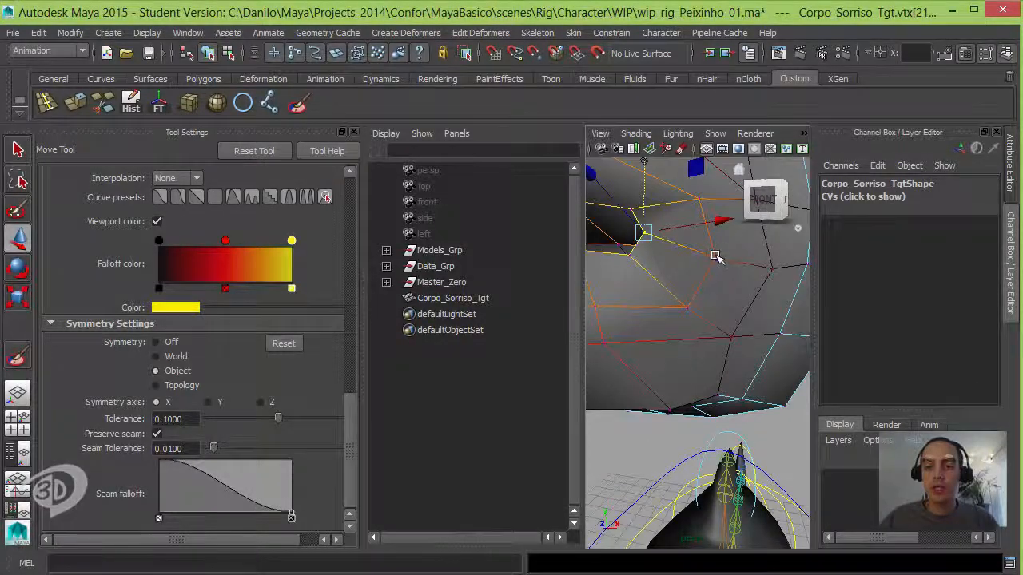
left_click(716, 256)
scroll(679, 282, "down", 6)
key("space")
mouse_move(634, 299)
left_mouse_down("alt")
mouse_move(650, 326)
mouse_move(631, 337)
mouse_move(628, 304)
left_mouse_up("alt")
scroll(650, 327, "down", 4)
Step: Rotate both soft-selected mouth corners and reposition them around the cheeks to strengthen the smile
key("e")
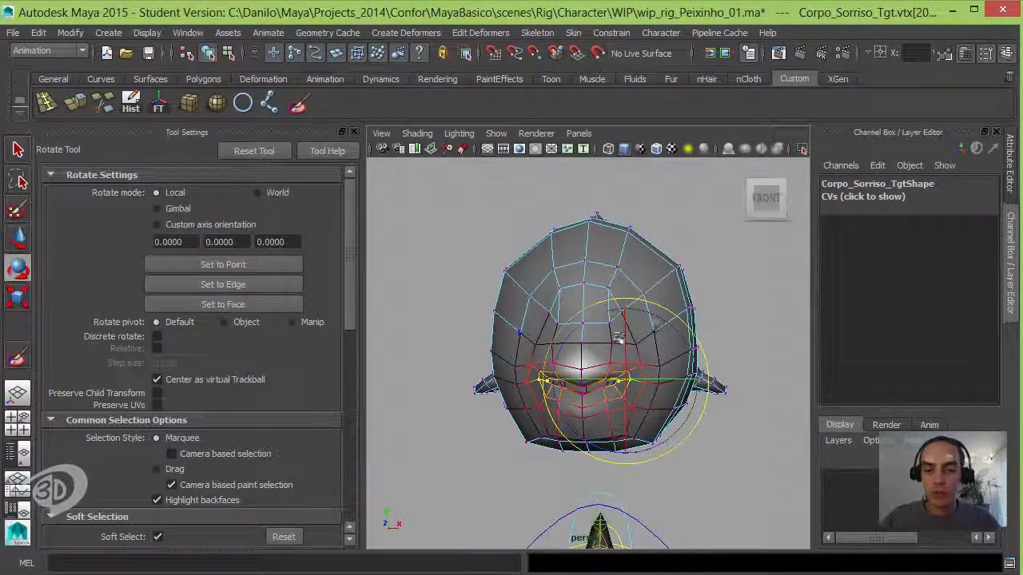
left_click_drag(685, 424, 600, 438)
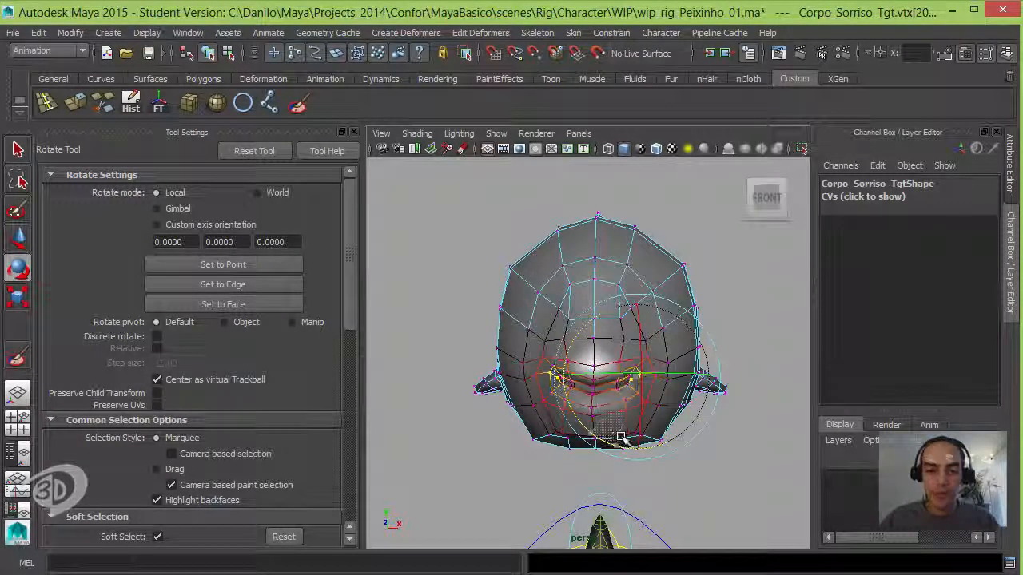
key("w")
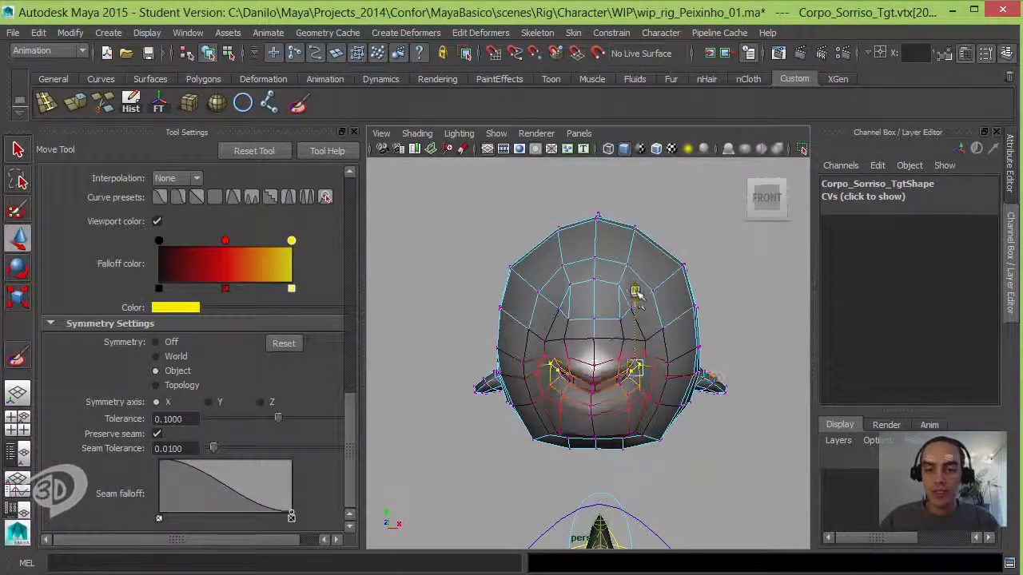
mouse_move(641, 314)
left_mouse_down("alt")
mouse_move(615, 333)
mouse_move(628, 315)
left_mouse_up("alt")
middle_click_drag(628, 315, 743, 292, "alt")
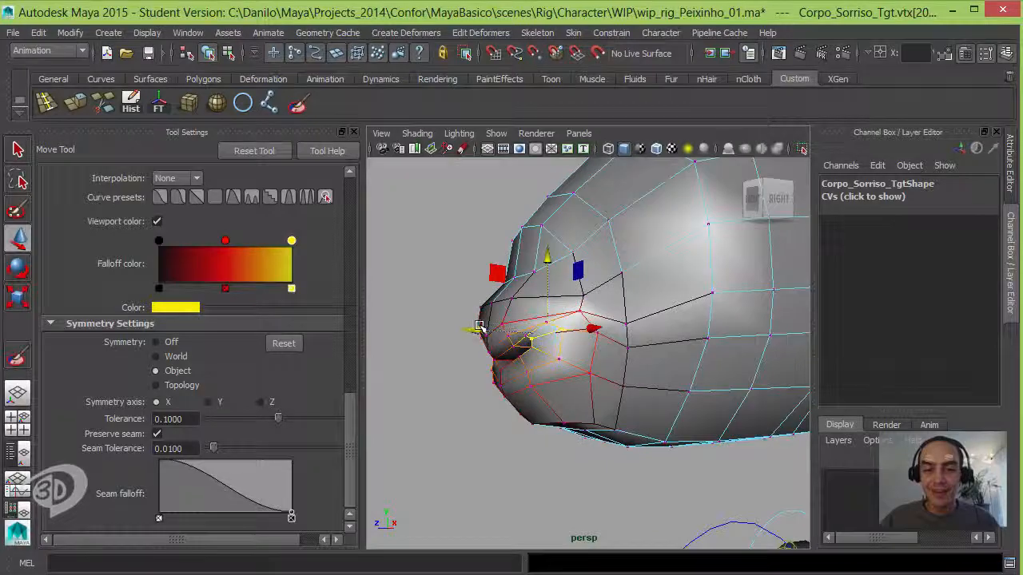
left_click_drag(493, 328, 655, 301, "alt")
Step: Check the smile shape from several angles and return Corpo_Sorriso_Tgt to object mode
key("e")
right_click_drag(629, 309, 704, 275)
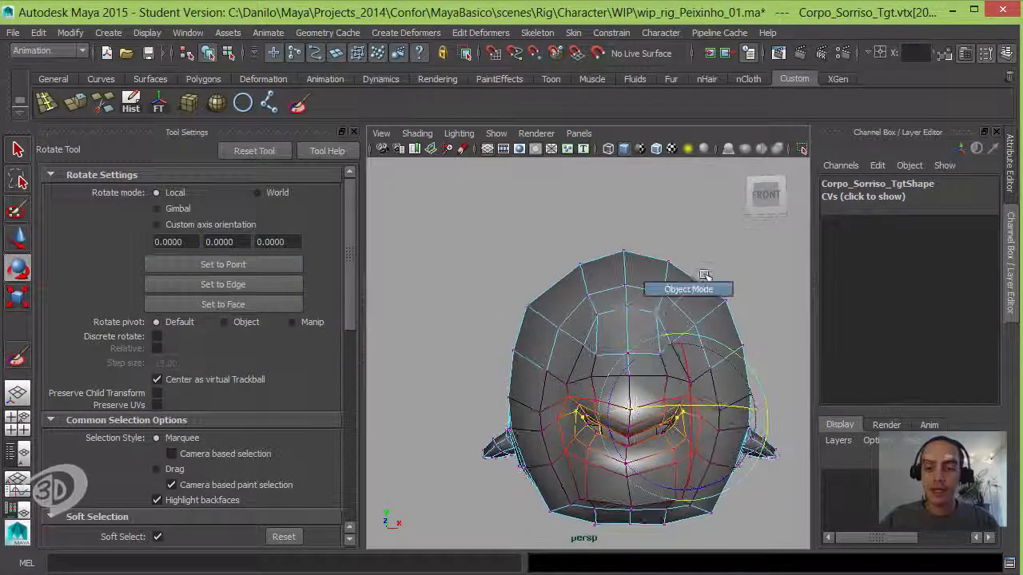
left_click_drag(710, 293, 618, 377, "alt")
left_click(662, 366)
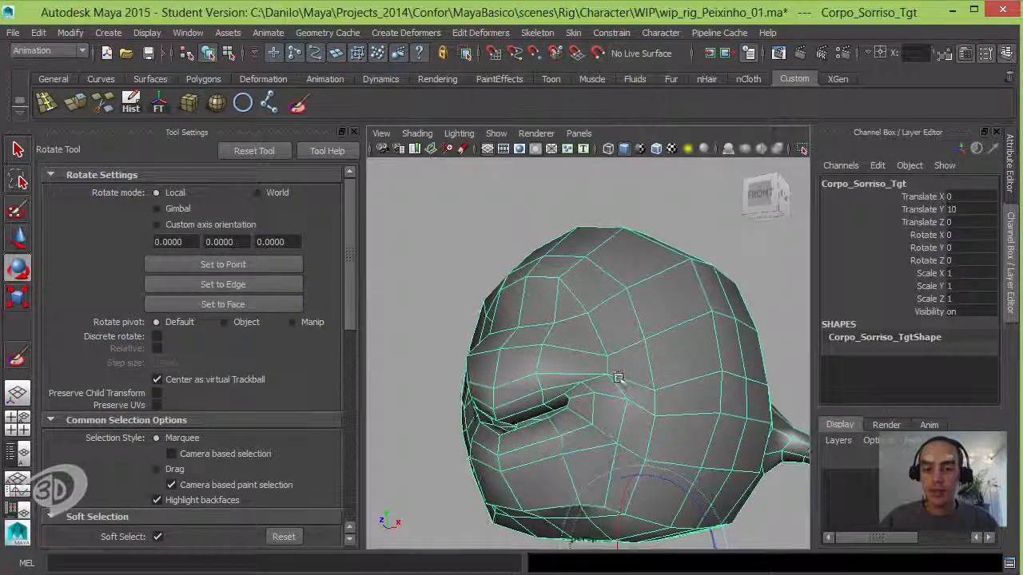
key("F9")
left_click(608, 379)
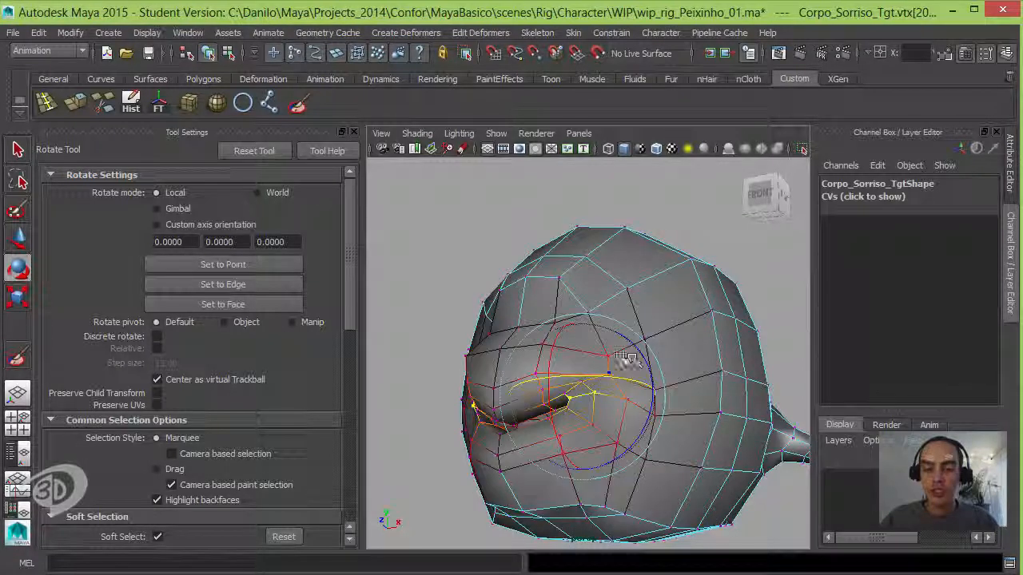
right_click_drag(629, 359, 576, 324)
left_click(680, 319)
left_click_drag(575, 324, 625, 300, "alt")
left_click(710, 313)
middle_click_drag(625, 300, 630, 223, "alt")
right_click_drag(664, 222, 607, 222, "alt")
left_click(623, 305)
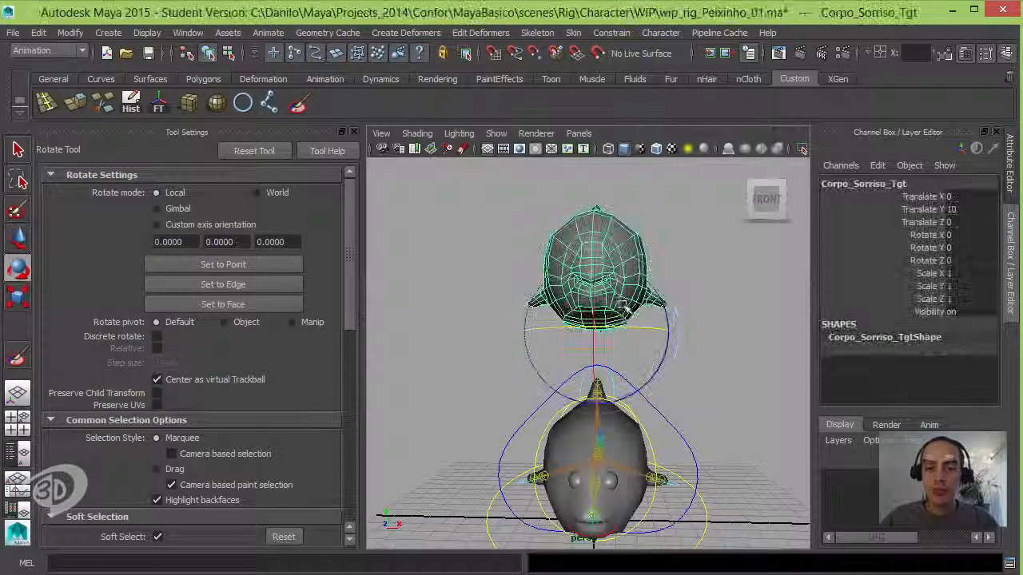
Step: Close the tool settings and restore the layout with the Outliner beside the perspective view
left_click_drag(623, 305, 632, 357, "alt")
key("w")
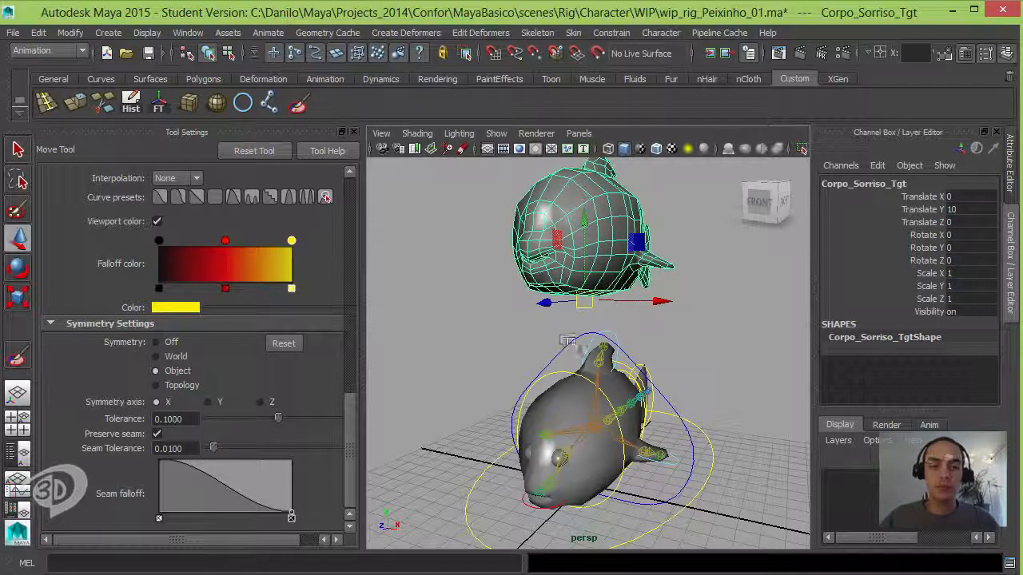
left_click(354, 132)
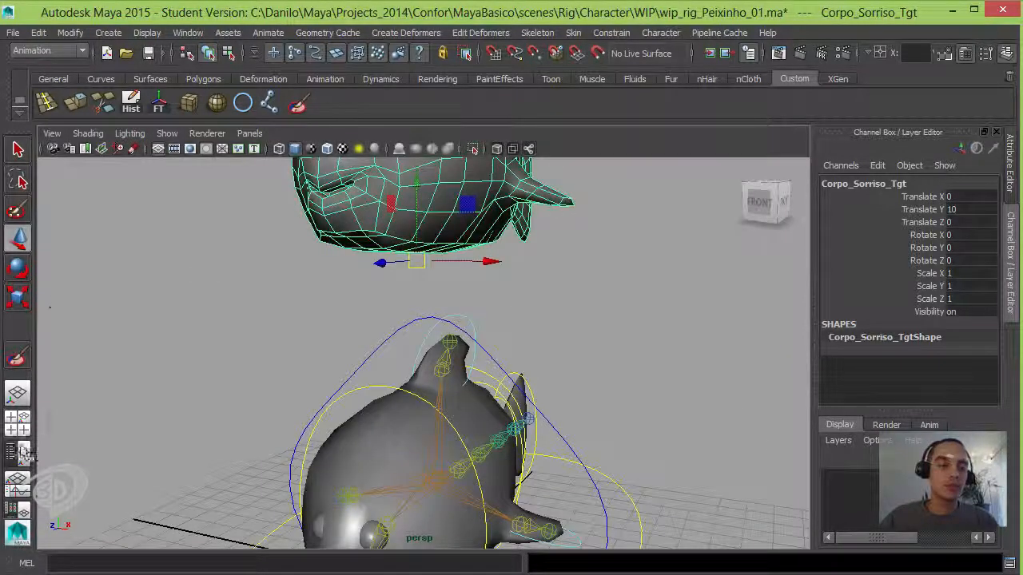
left_click(17, 453)
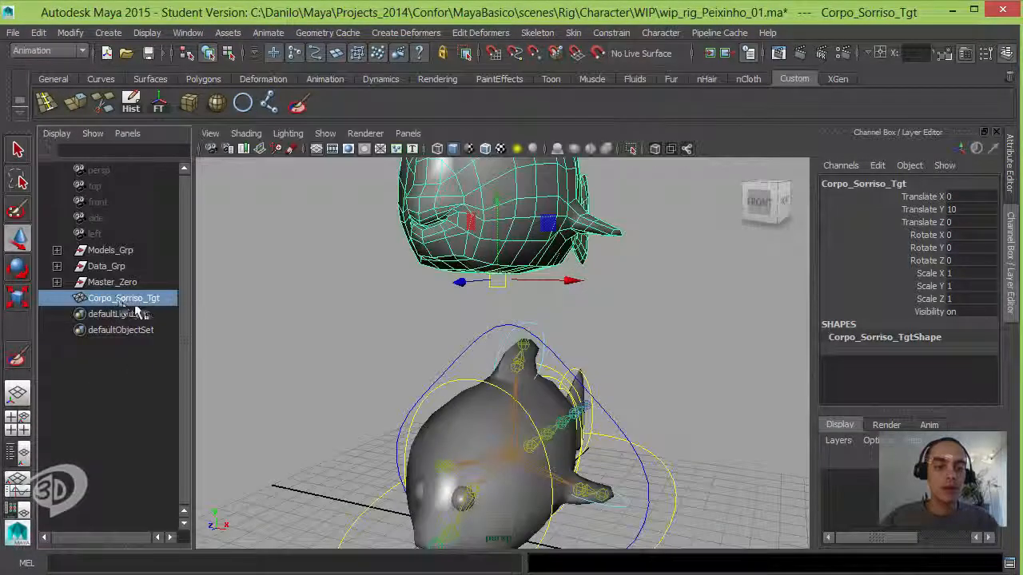
Step: Create a Blend Shape deformer with Corpo_Sorriso_Tgt as the target and the rigged Corpo_Geo mesh as the base
key("a")
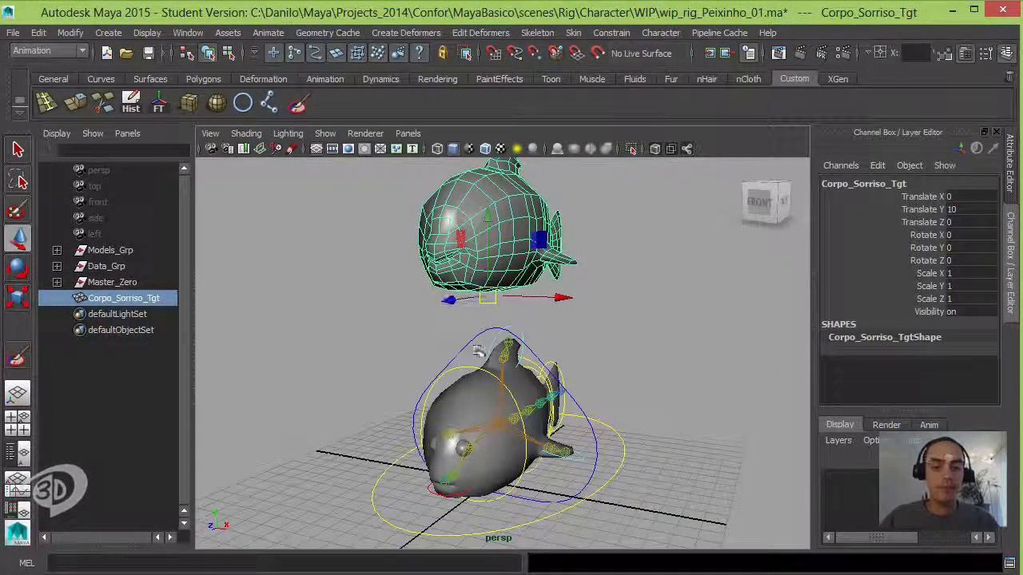
left_click(454, 405, "shift")
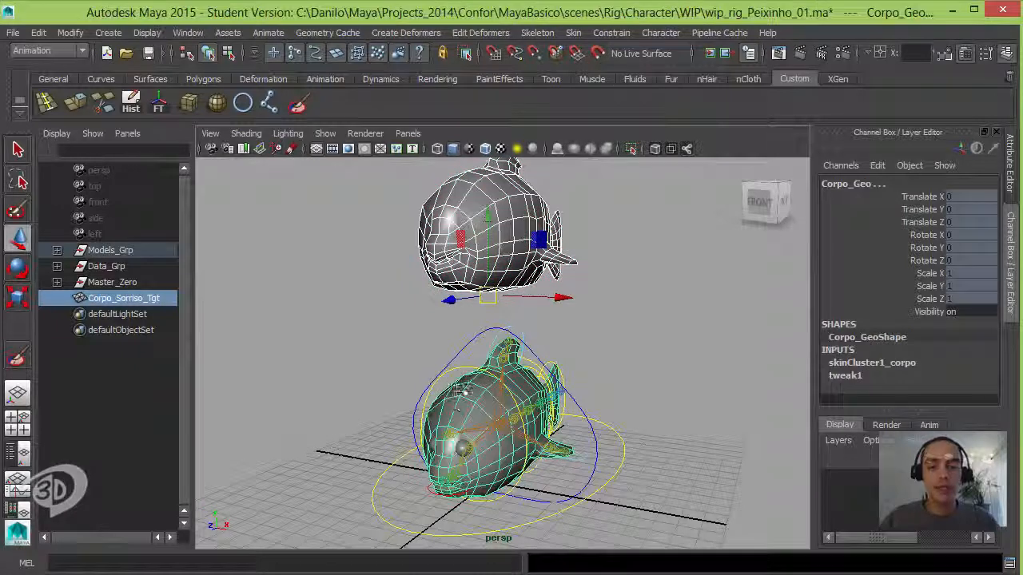
left_click(401, 32)
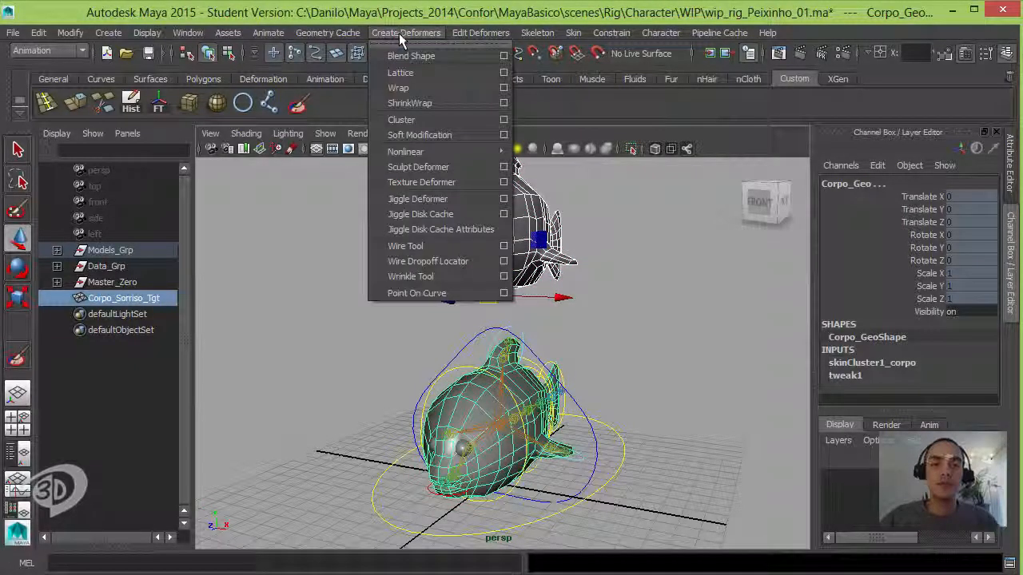
left_click(460, 55)
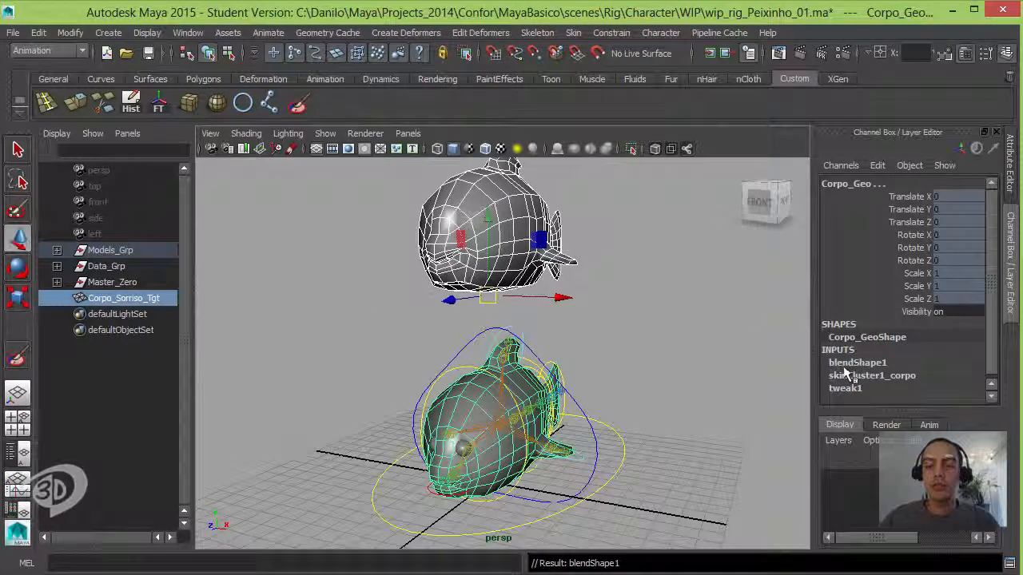
Step: Rename the new blend shape node on Corpo_Geo to blendShape1_corpo
double_click(899, 362)
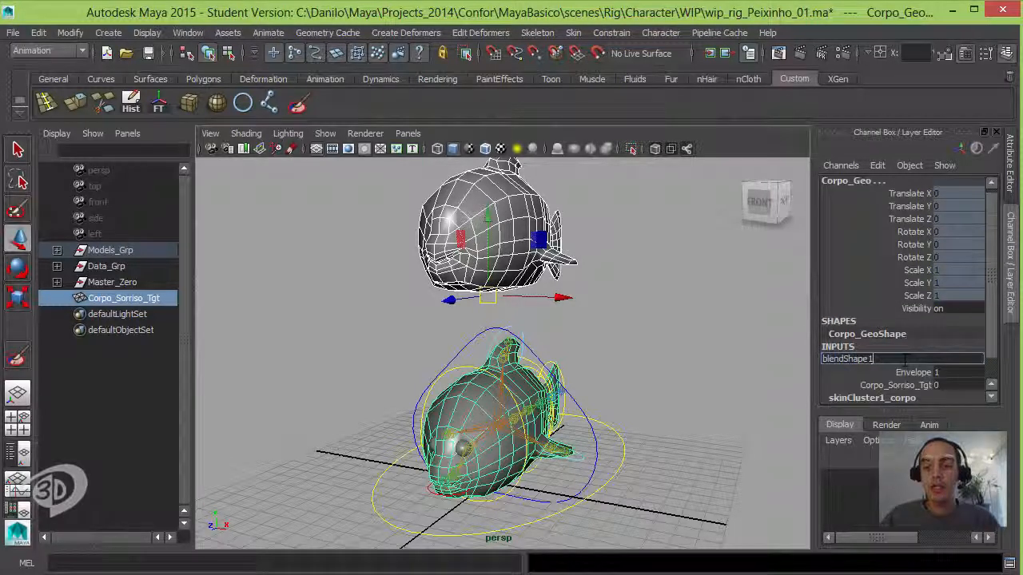
type("_")
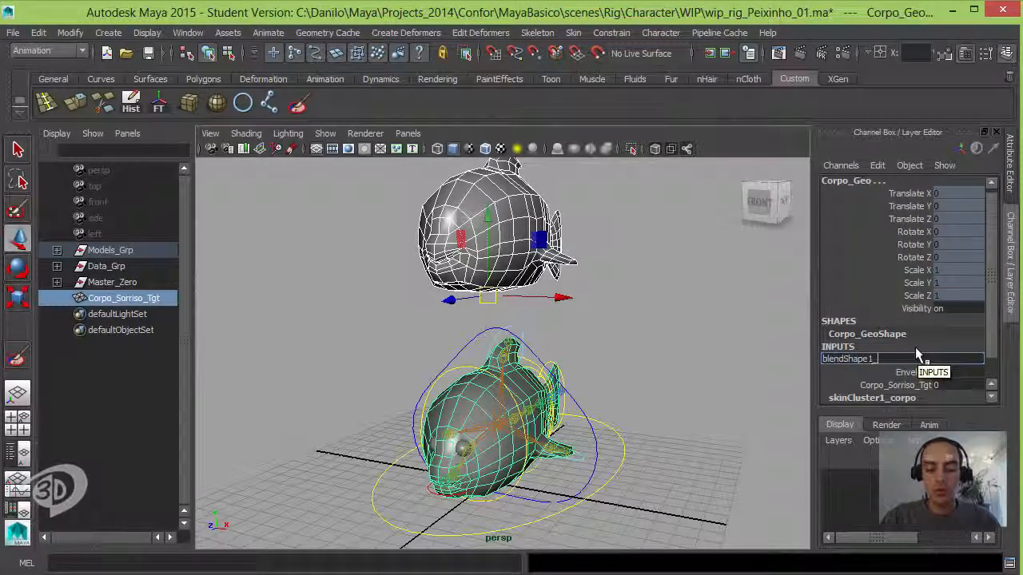
type("corp")
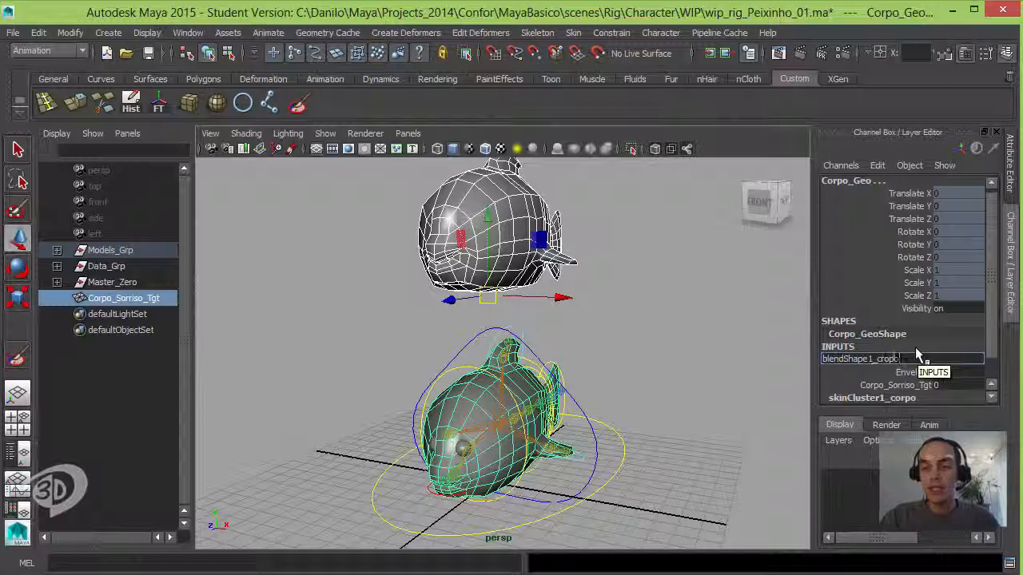
type("o")
key("BackSpace")
key("BackSpace")
key("BackSpace")
key("BackSpace")
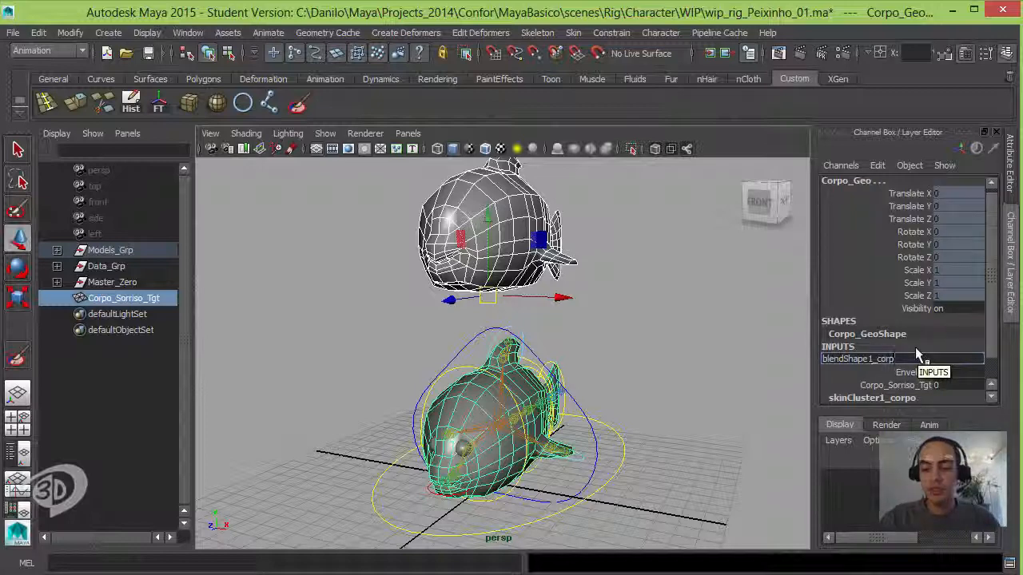
type("o")
key("Return")
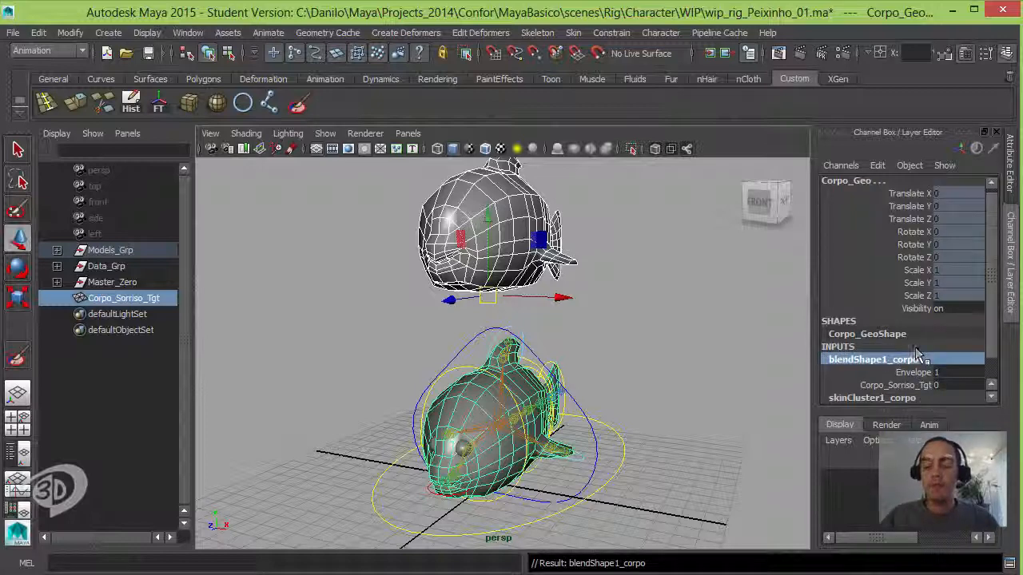
Step: Test the smile on the rigged fish by setting the Corpo_Sorriso_Tgt weight to 1, and reset it to 0 after viewing it
mouse_move(569, 276)
left_mouse_down("alt")
mouse_move(567, 287)
mouse_move(581, 285)
left_mouse_up("alt")
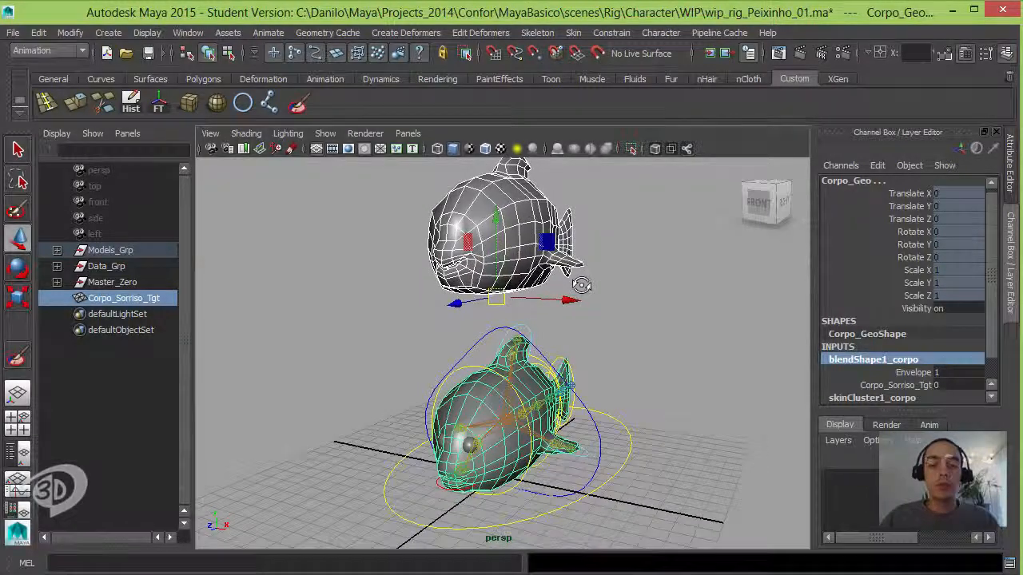
left_click(891, 385)
left_click_drag(613, 382, 569, 329, "alt")
right_click_drag(569, 329, 631, 395, "alt")
middle_click_drag(630, 394, 647, 311, "alt")
middle_click_drag(597, 340, 629, 326)
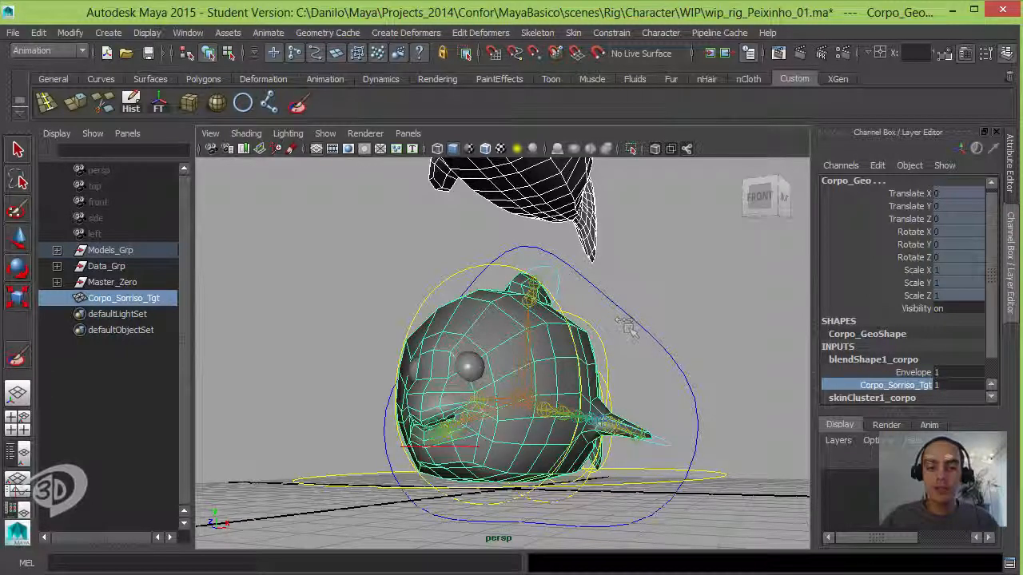
left_click_drag(630, 332, 597, 333, "alt")
middle_click_drag(597, 331, 601, 330)
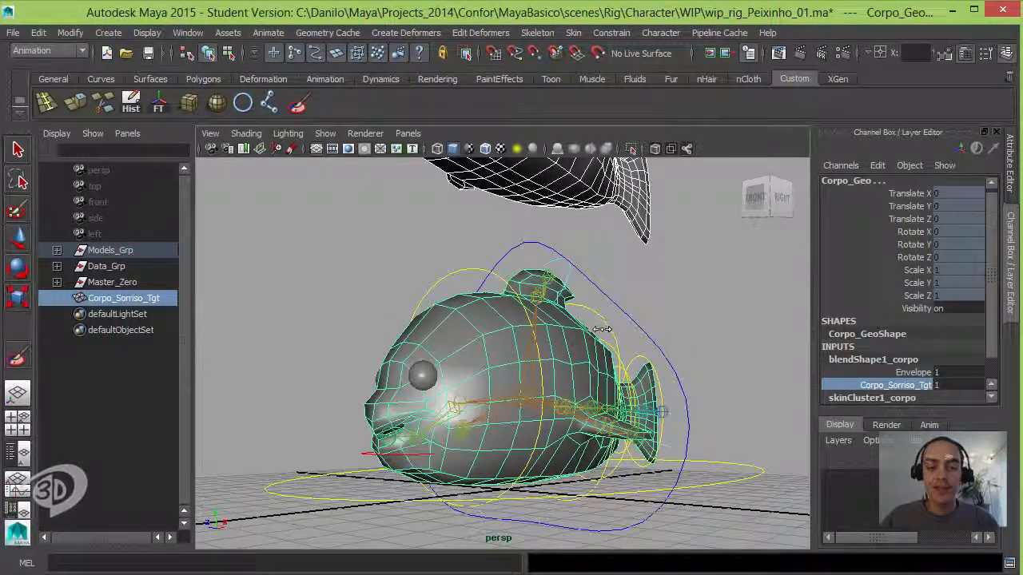
left_click_drag(540, 330, 573, 332, "alt")
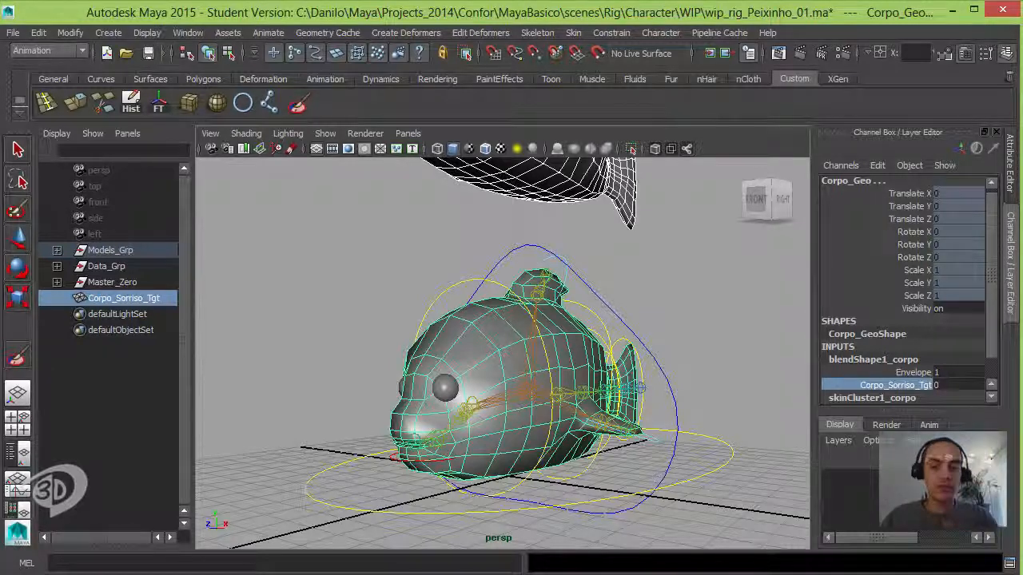
left_click_drag(679, 352, 580, 339, "alt")
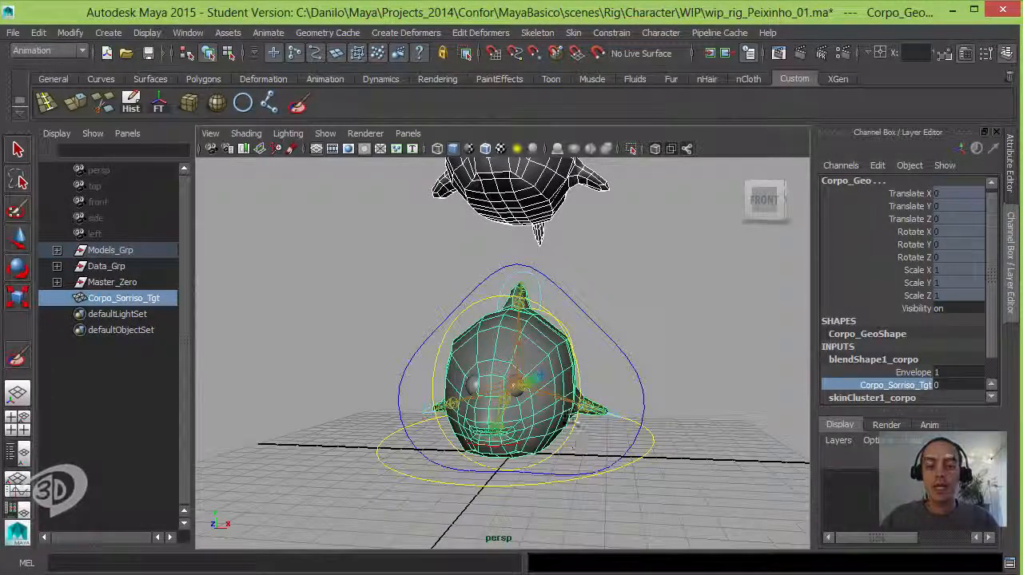
Step: Clear the mesh selection and create a new NURBS circle at the origin for the smile control
left_click_drag(622, 393, 558, 363, "alt")
left_click(635, 326)
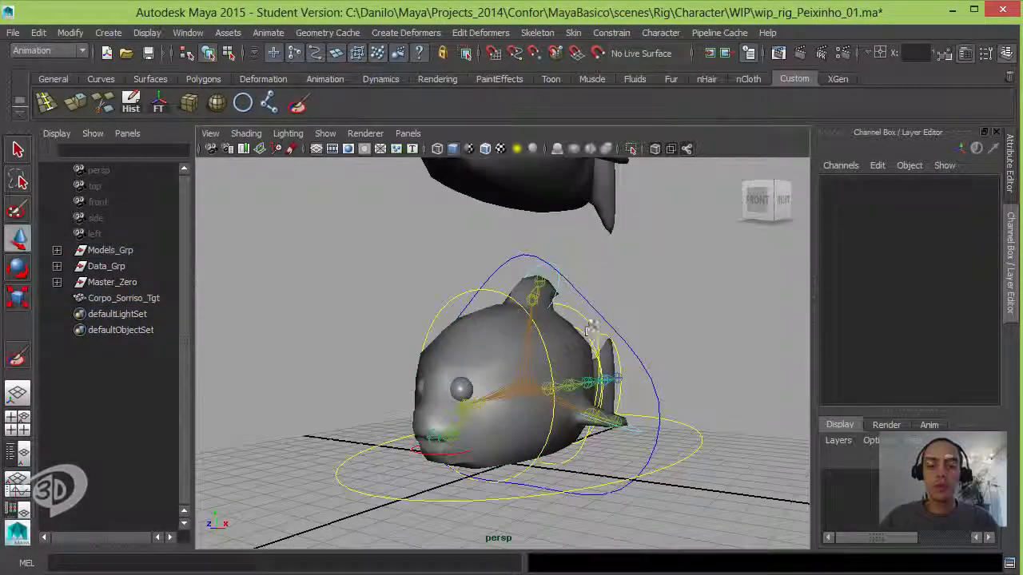
mouse_move(588, 330)
left_mouse_down("alt")
mouse_move(612, 338)
mouse_move(562, 342)
mouse_move(559, 327)
mouse_move(541, 319)
mouse_move(553, 325)
mouse_move(575, 309)
mouse_move(599, 316)
left_mouse_up("alt")
left_click(243, 102)
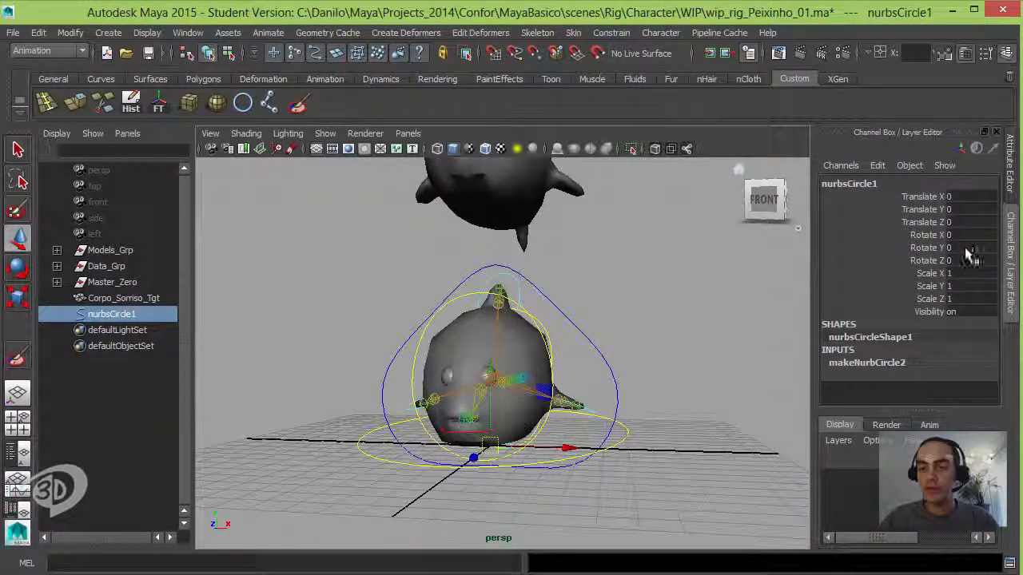
Step: Try rotating the new circle 90 degrees about Z, and set Rotate Z back to 0
type("90")
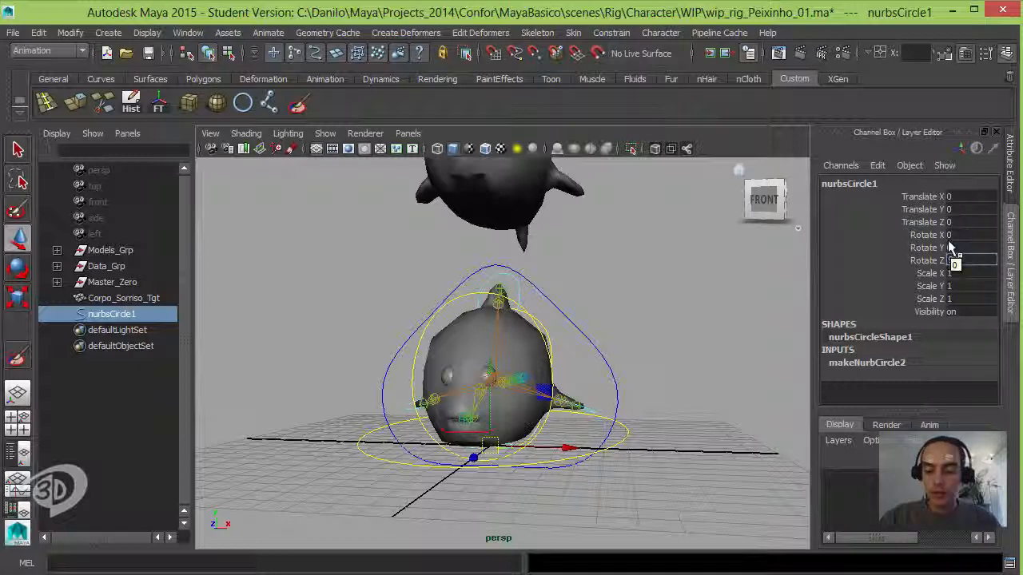
key("Return")
left_click_drag(578, 331, 620, 364, "alt")
left_click(963, 261)
type("0")
key("Return")
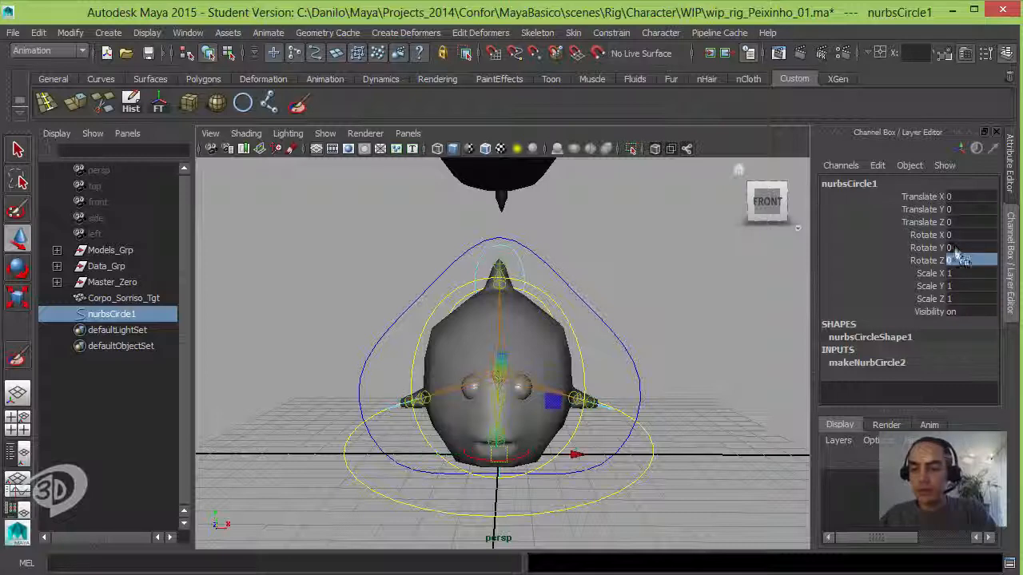
Step: Set the circle's Rotate X to 90 so that it faces the front of the fish
left_click(952, 235)
type("90")
key("Return")
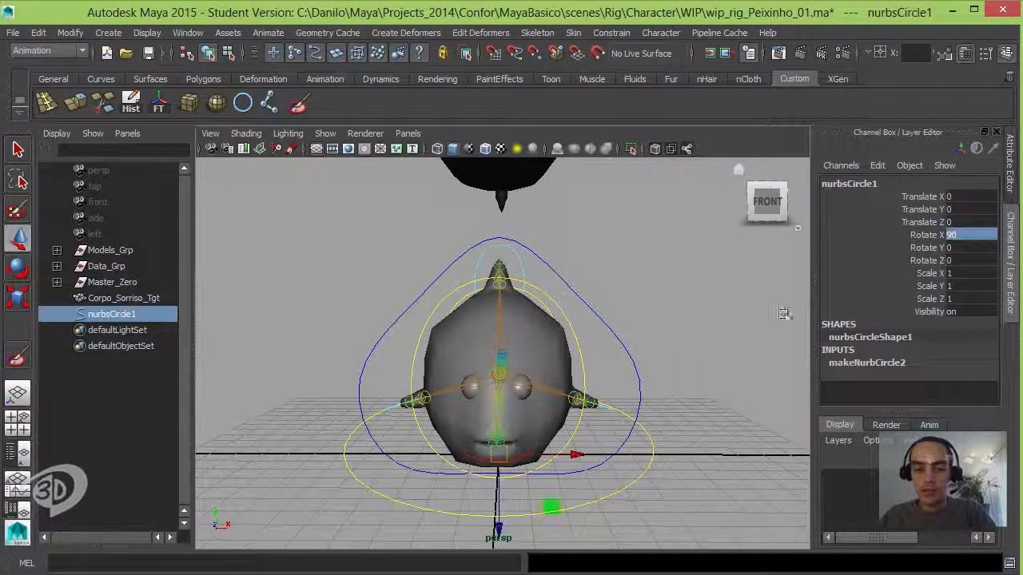
left_click_drag(577, 410, 555, 345, "alt")
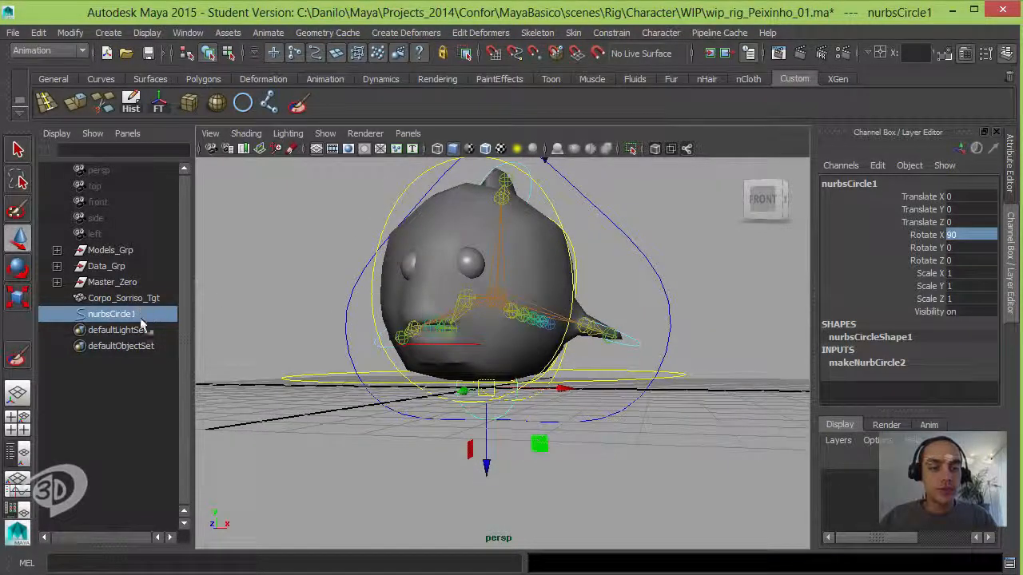
Step: Rename the new circle as Sorriso_Ctrl
double_click(110, 316)
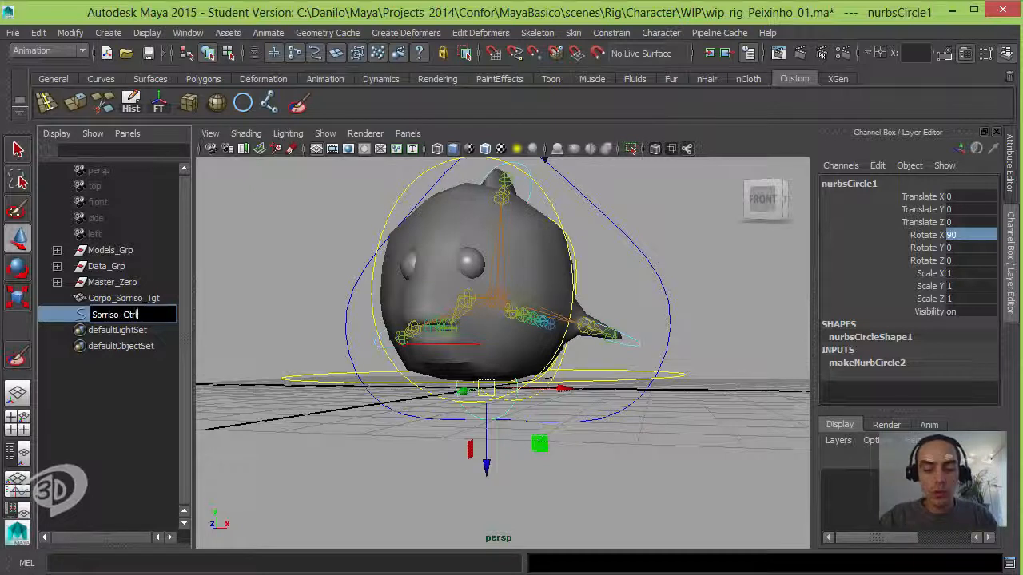
type("Sorriso_Ctrl")
key("Return")
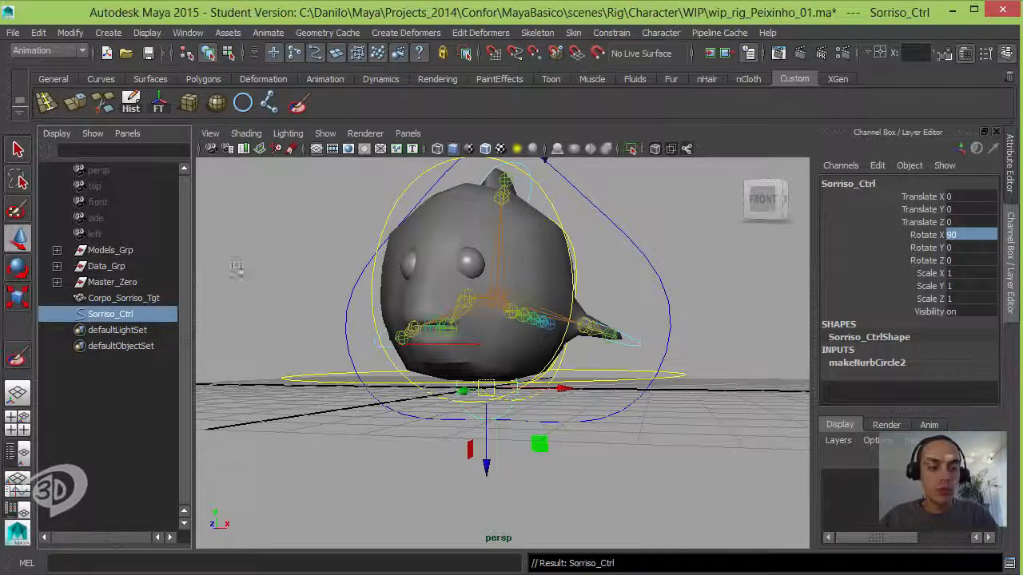
Step: Group Sorriso_Ctrl and name the new parent group Sorrizo_Zero
key("ctrl+g")
double_click(106, 315)
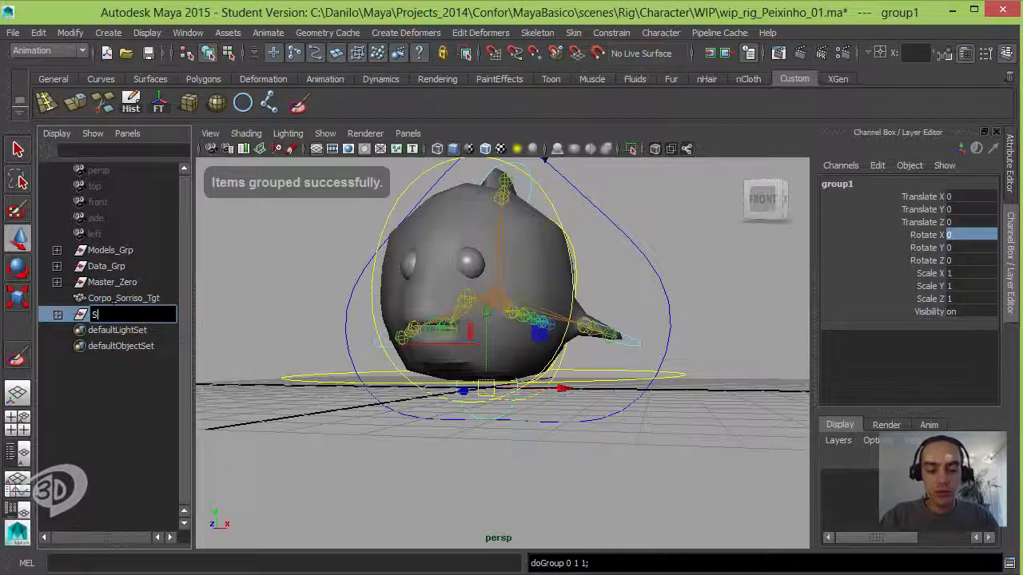
type("Sorrizo")
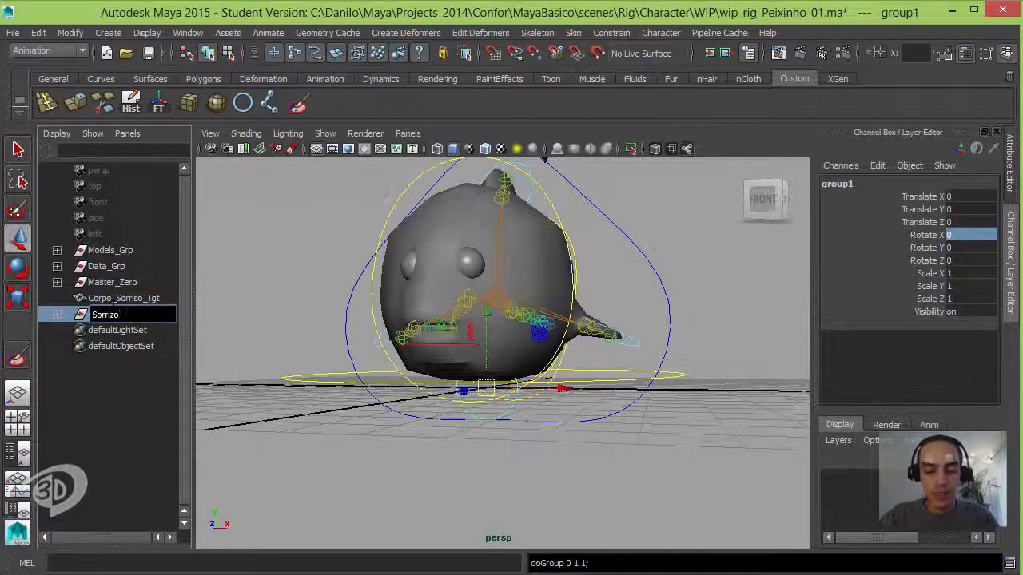
type("_Zero")
key("Return")
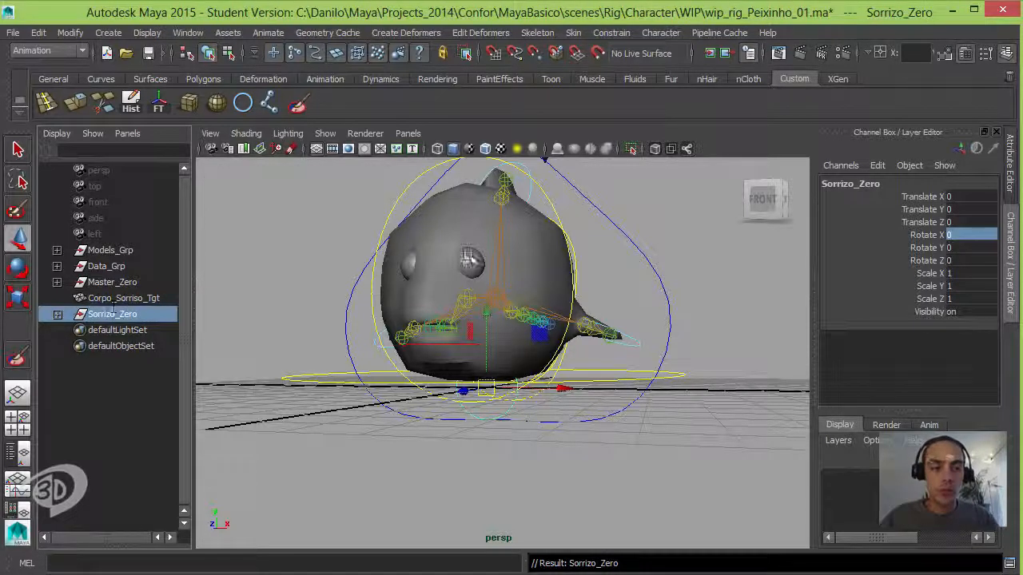
Step: Parent Sorrizo_Zero under the yellow control curve that surrounds the fish's body
left_click_drag(468, 255, 631, 273, "alt")
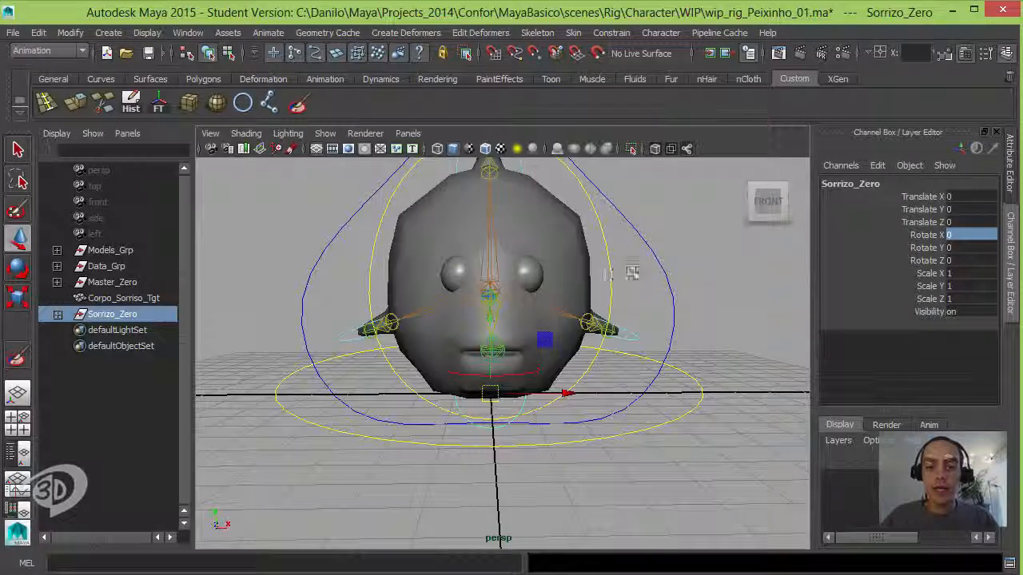
left_click(616, 284)
key("p")
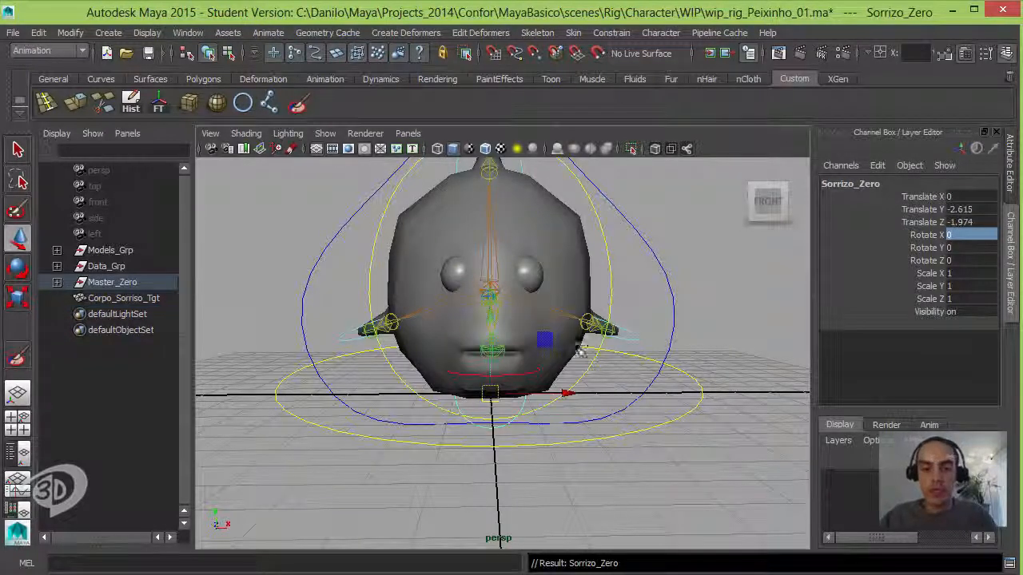
Step: Move Sorrizo_Zero out beside the fish's mouth, to about X 2.29, Y -1.21, Z 3.00
left_click_drag(650, 373, 334, 286, "alt")
left_click_drag(438, 335, 472, 344, "alt")
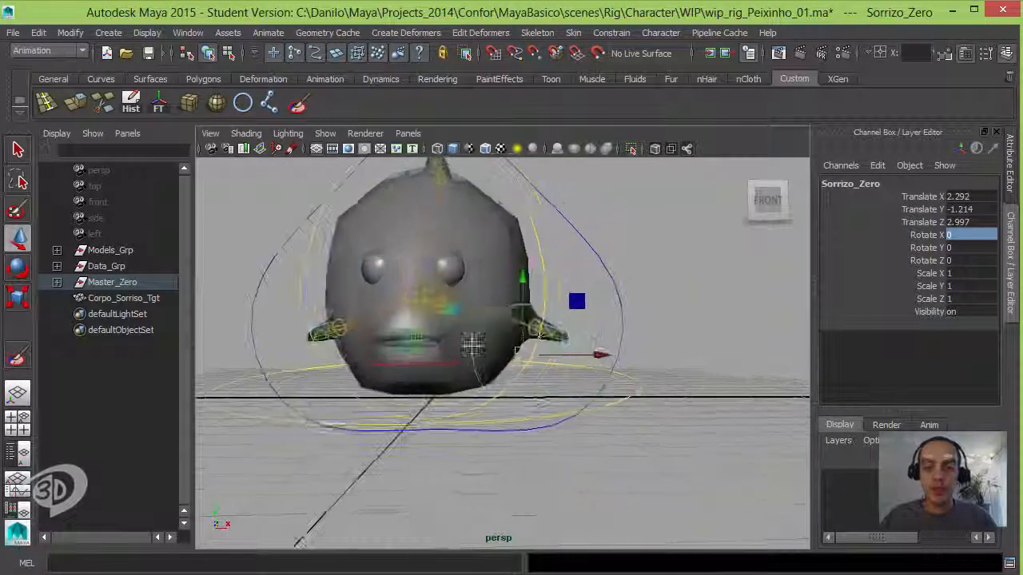
right_click_drag(472, 345, 540, 355, "alt")
left_click_drag(540, 356, 581, 299, "alt")
Step: Select all CVs of the Sorriso_Ctrl circle in component mode and scale them down to a small circle
left_click(637, 306)
left_click(629, 324)
left_click(229, 54)
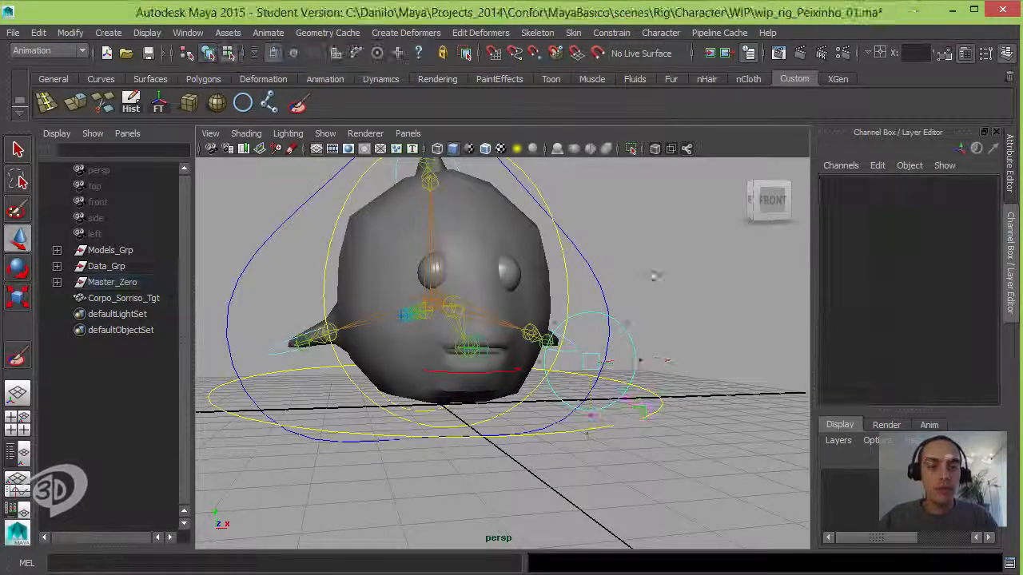
left_click_drag(665, 303, 476, 478)
key("r")
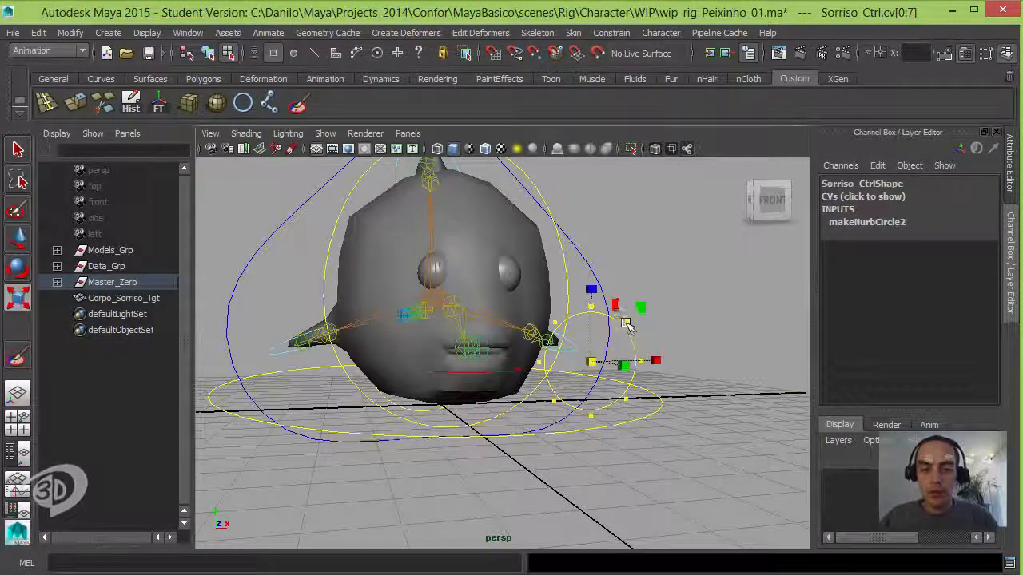
left_click_drag(591, 362, 508, 364)
right_click_drag(508, 364, 586, 372, "alt")
Step: Scale the two upper side CVs of Sorriso_Ctrl closer together in X and move them slightly down
left_click_drag(559, 359, 604, 421, "alt")
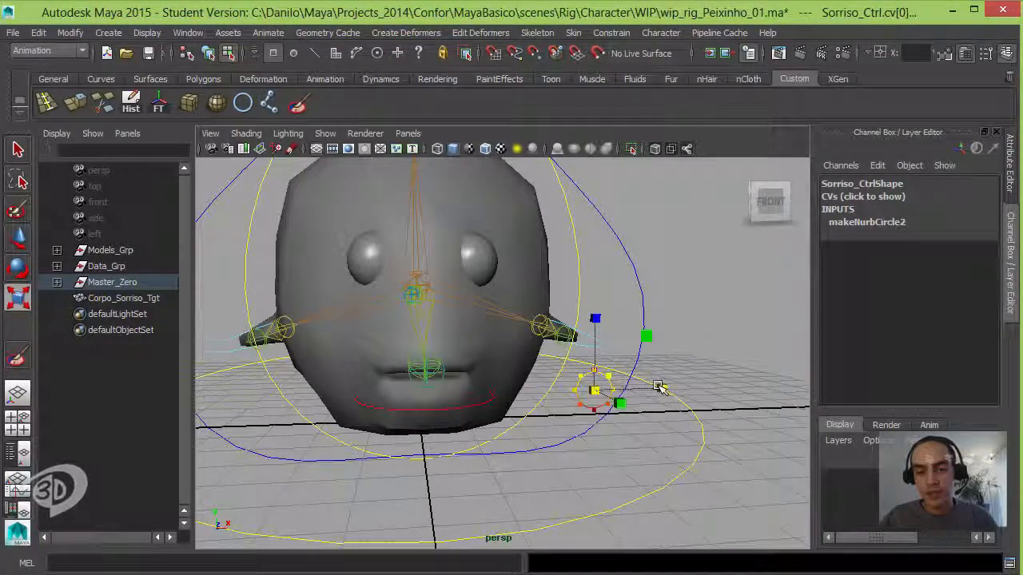
mouse_move(637, 390)
left_mouse_down()
mouse_move(642, 382)
mouse_move(628, 390)
left_mouse_up()
key("w")
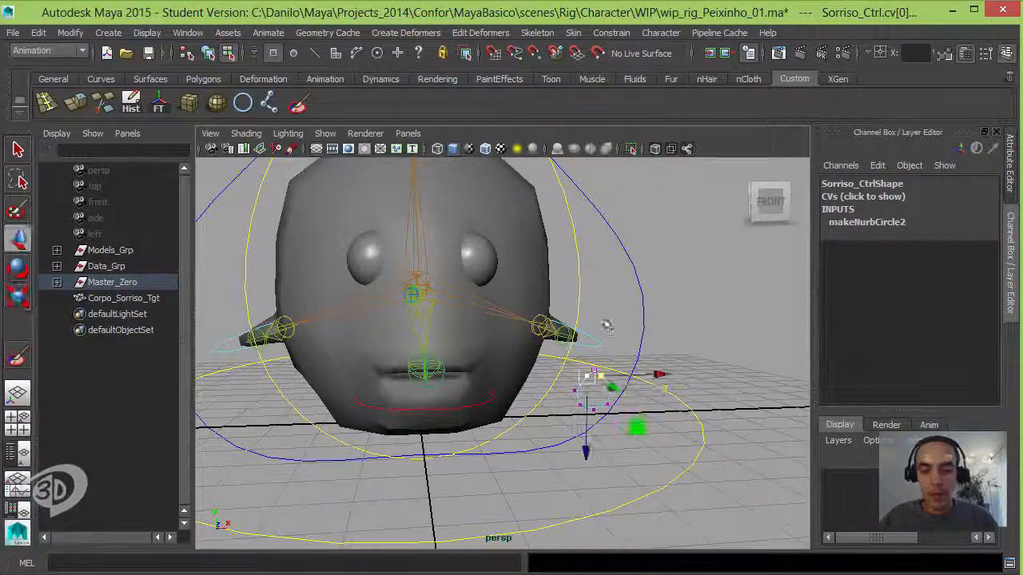
left_click_drag(588, 452, 586, 465)
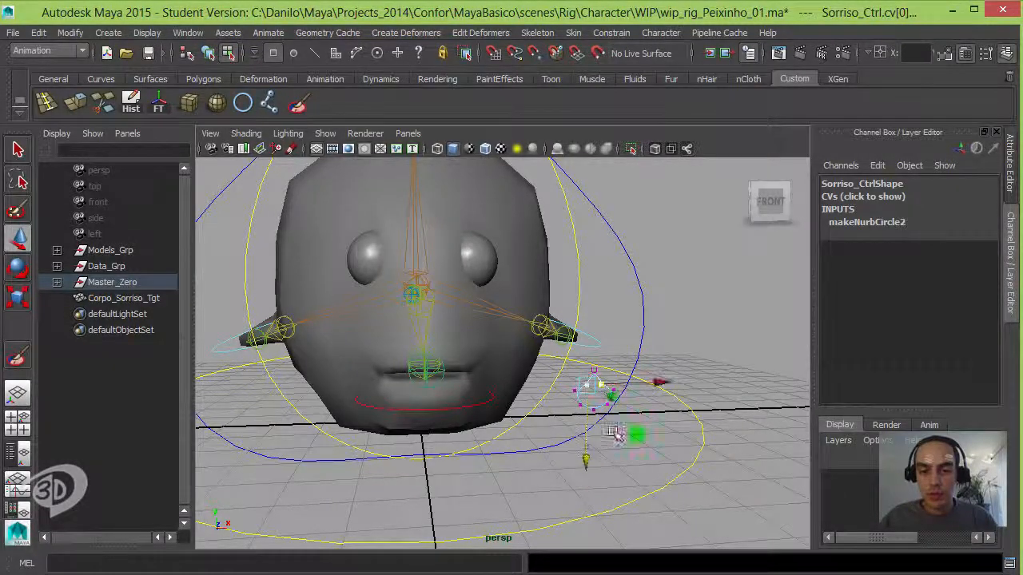
Step: Move the lowest CV of Sorriso_Ctrl up to flatten its underside, and select the whole curve in object mode
left_click_drag(616, 433, 616, 402, "alt")
left_click(580, 371)
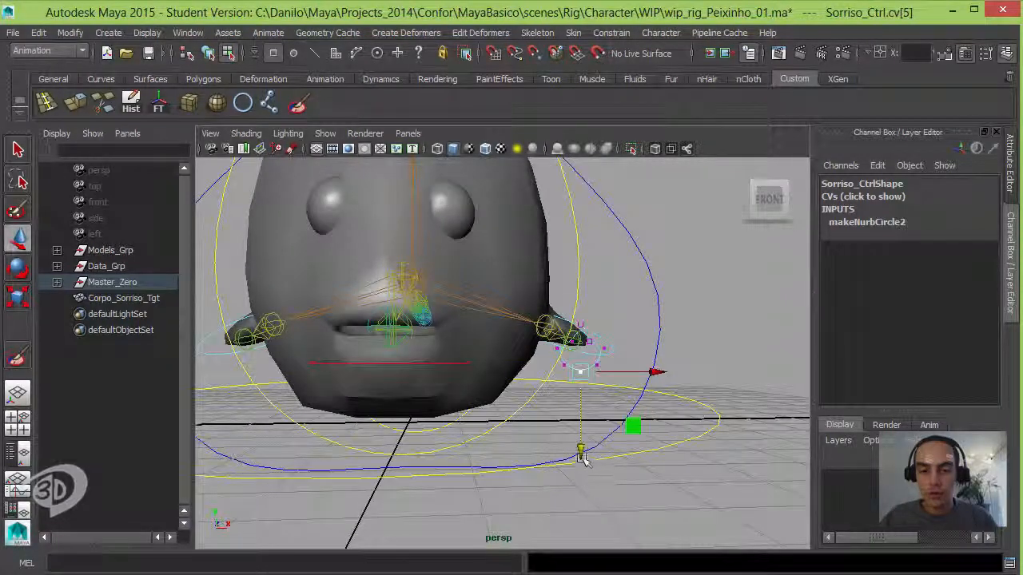
left_click_drag(582, 452, 583, 418)
left_click(685, 338)
left_click(585, 417)
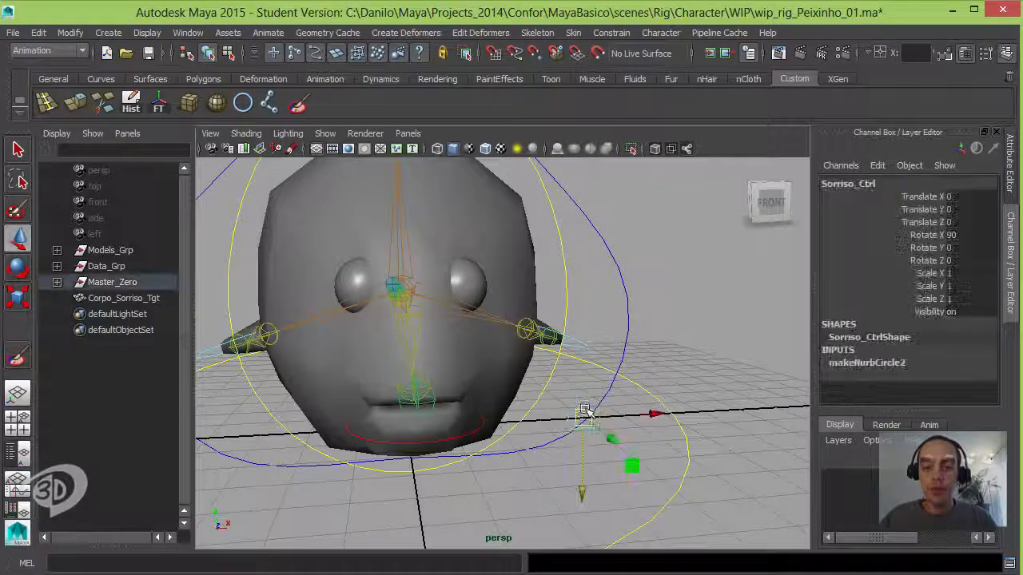
Step: Enable drawing overrides on Sorriso_CtrlShape, set the override color to red, and check the curve's color in the view
key("ctrl+a")
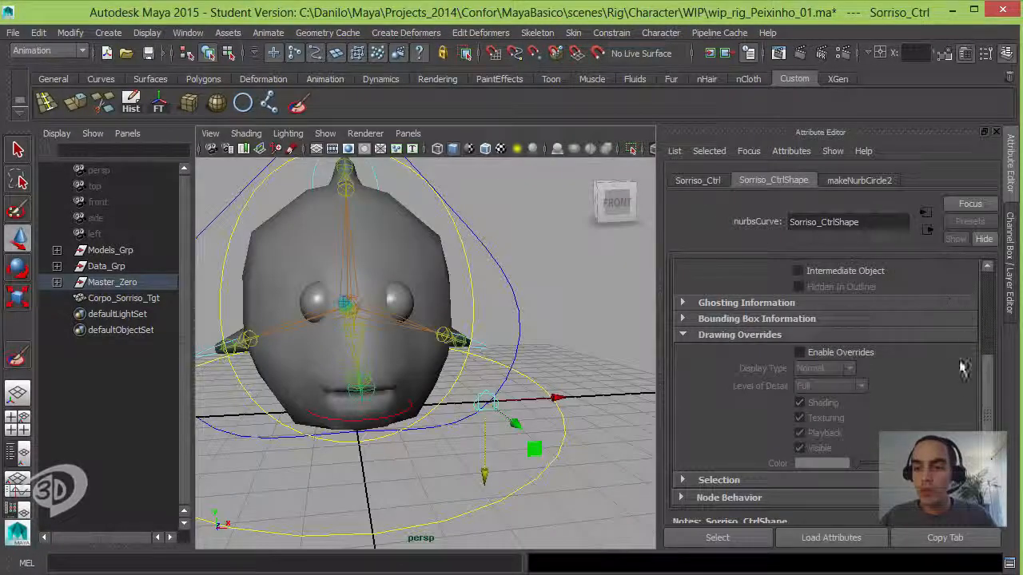
left_click(855, 356)
left_click_drag(854, 463, 891, 471)
left_click(613, 414)
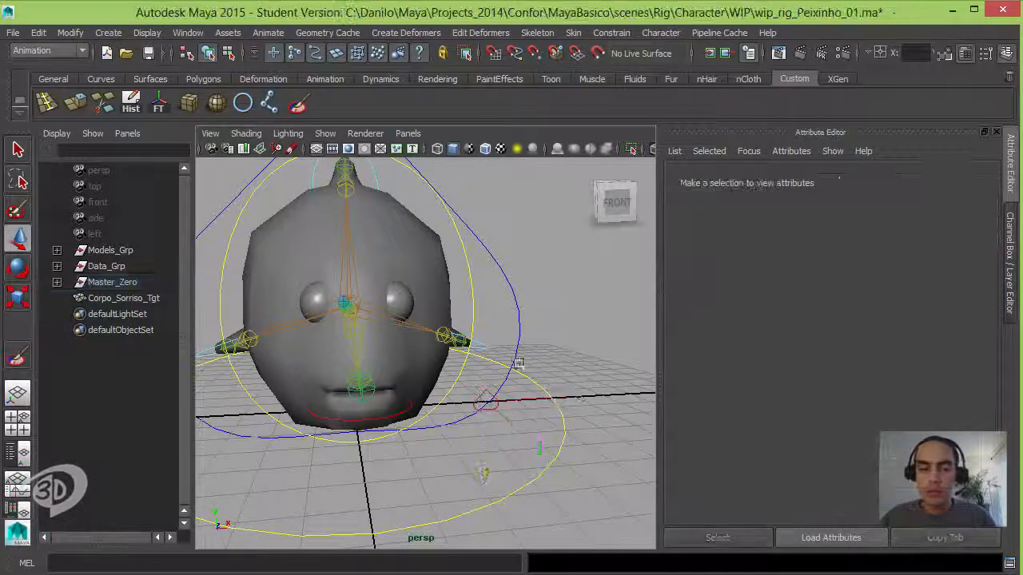
left_click_drag(520, 365, 548, 392, "alt")
left_click(528, 402)
left_click_drag(539, 427, 519, 415, "alt")
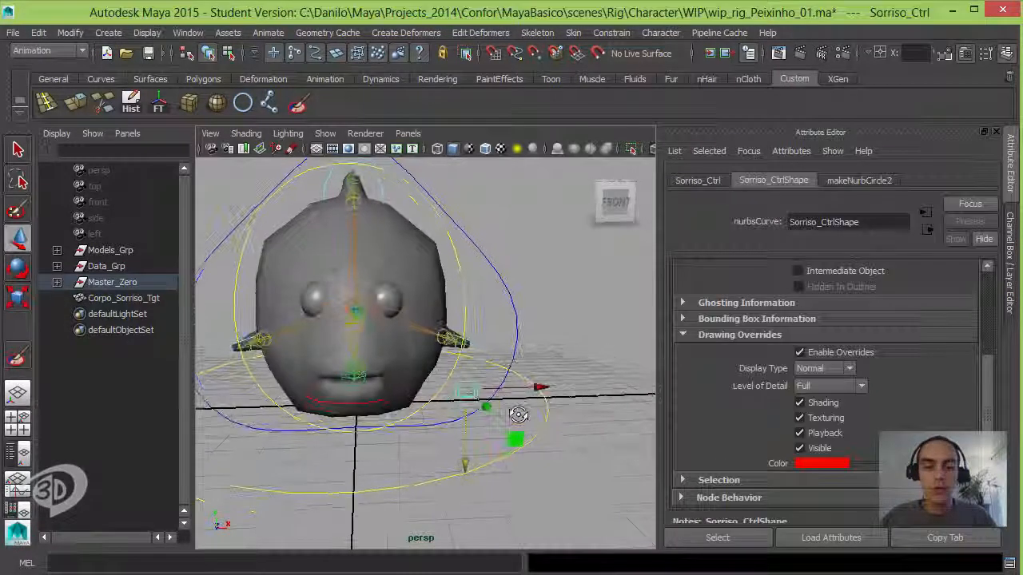
Step: Freeze the transformations of Sorriso_Ctrl and delete its construction history
left_click(1008, 238)
left_click_drag(659, 339, 664, 350, "alt")
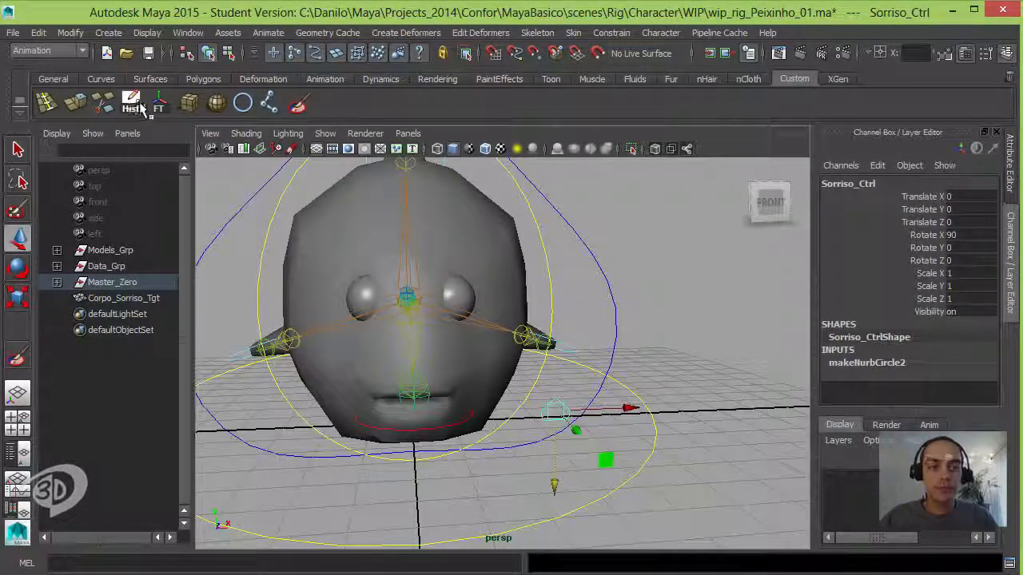
left_click(159, 104)
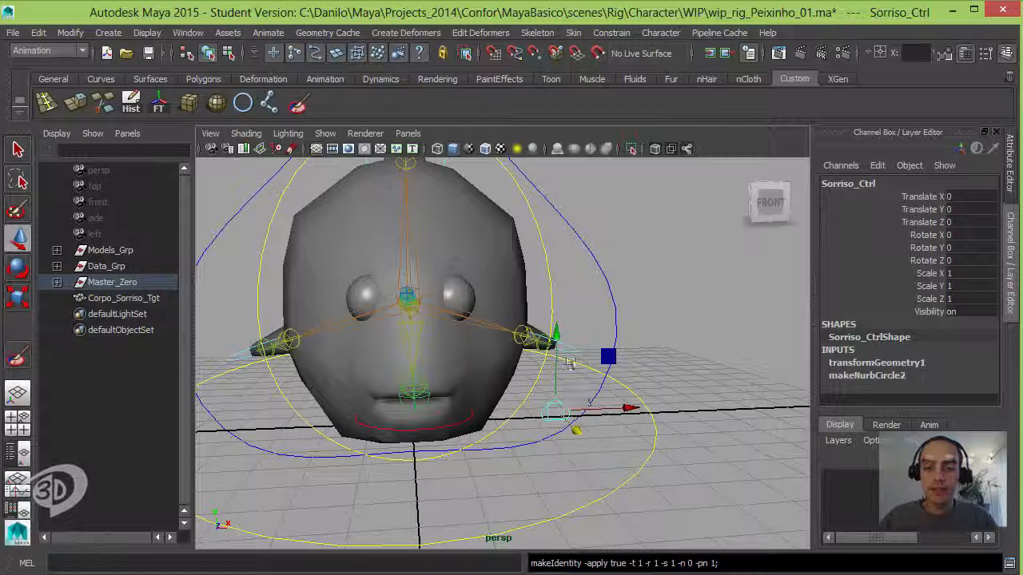
mouse_move(569, 362)
left_mouse_down("alt")
mouse_move(616, 365)
mouse_move(586, 364)
left_mouse_up("alt")
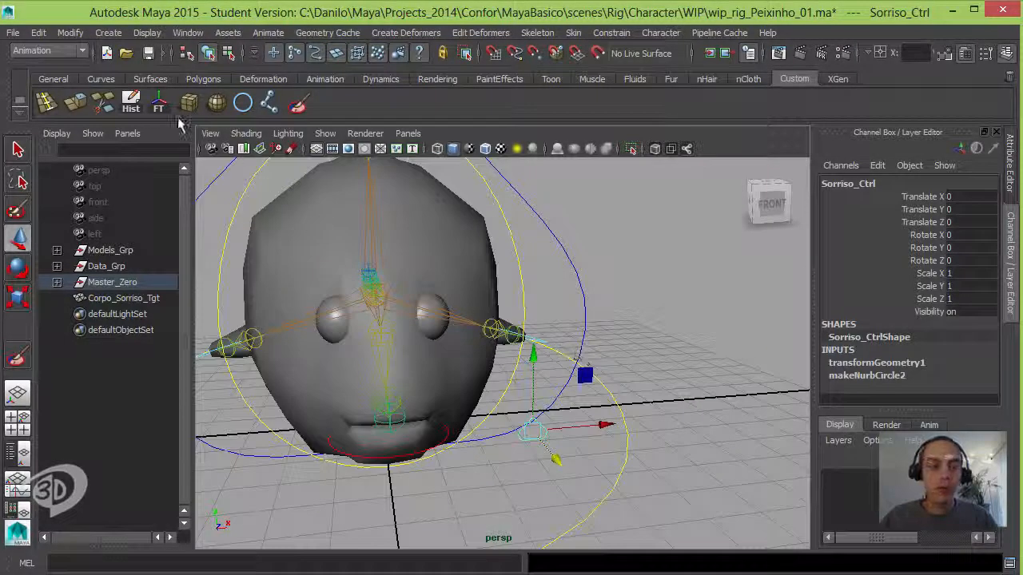
left_click(132, 104)
Step: Try moving Sorriso_Ctrl upward along Y and undo the test moves
left_click_drag(623, 323, 561, 223, "alt")
key("ctrl+z")
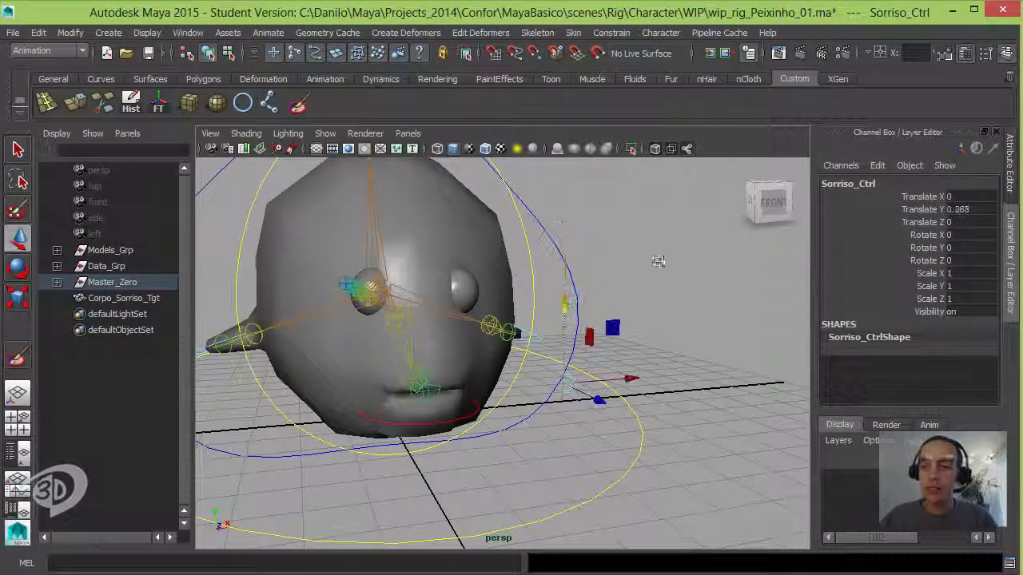
key("ctrl+z")
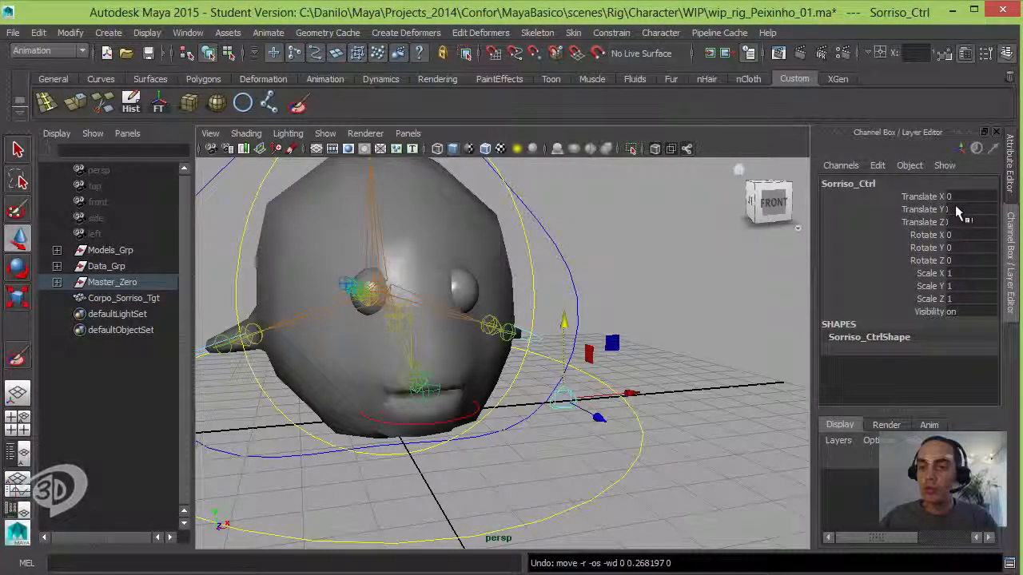
left_click_drag(562, 320, 569, 258)
key("ctrl+z")
key("ctrl+z")
left_click_drag(572, 344, 607, 345, "alt")
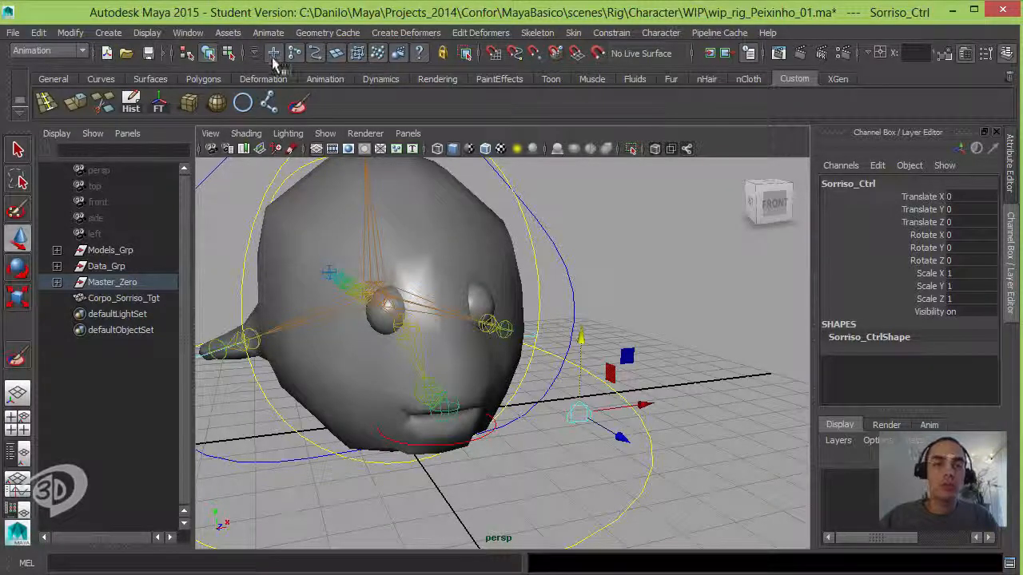
Step: Open the Connection Editor with Sorriso_Ctrl as the source, choose its translateY output, and move the window clear of the fish
left_click(189, 33)
mouse_move(204, 58)
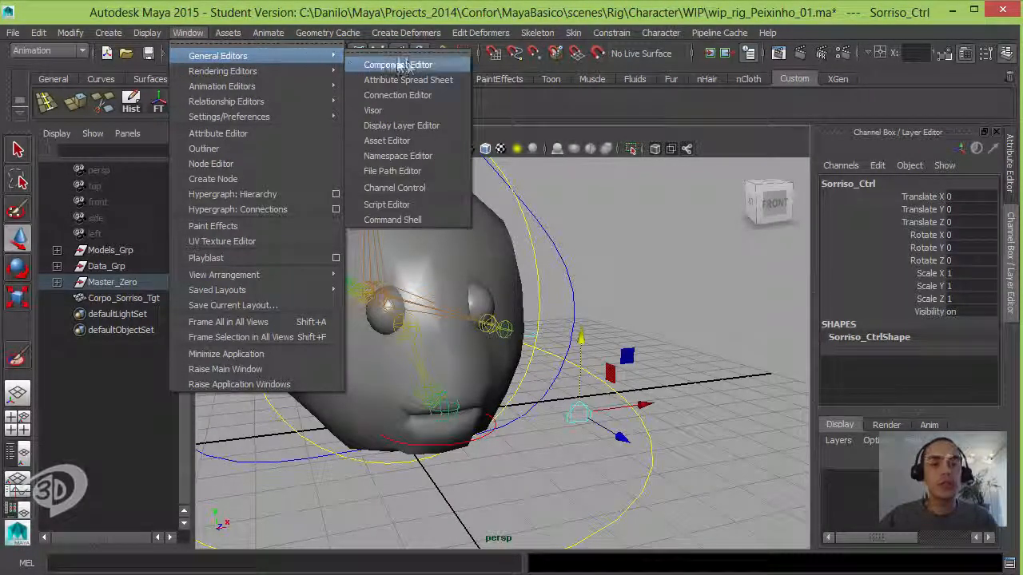
left_click(435, 96)
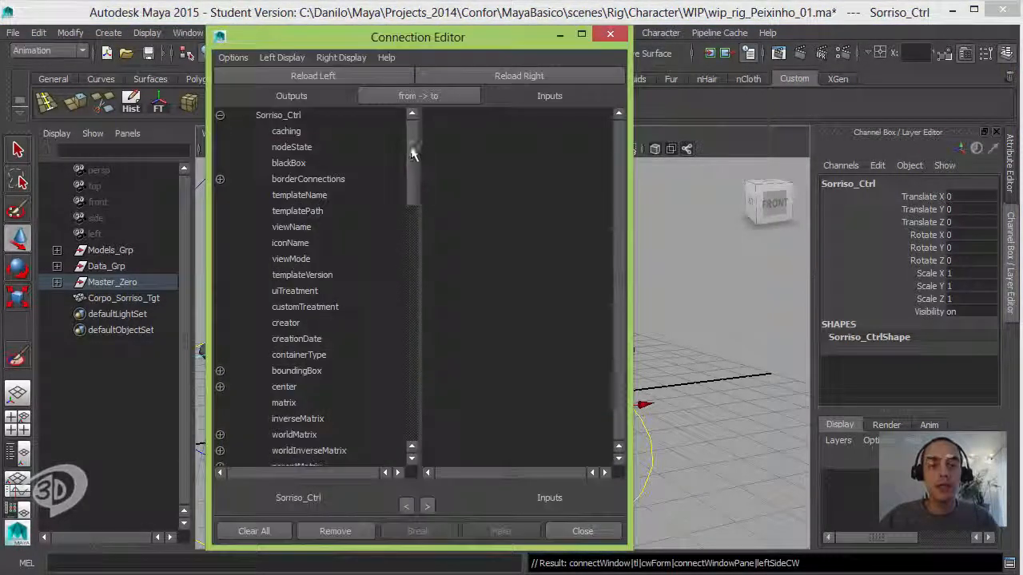
left_click_drag(413, 176, 413, 307)
left_click(221, 388)
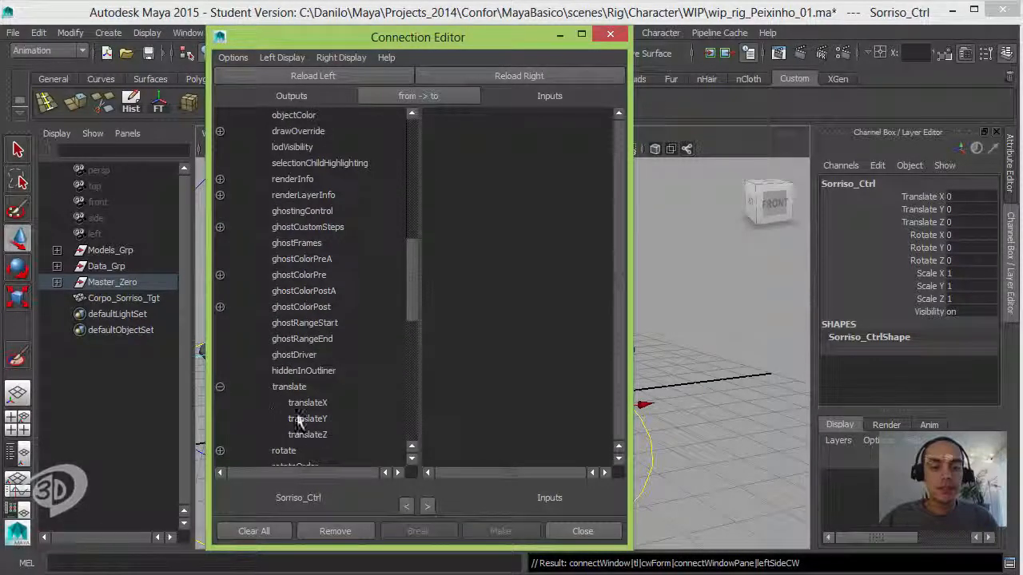
left_click(308, 419)
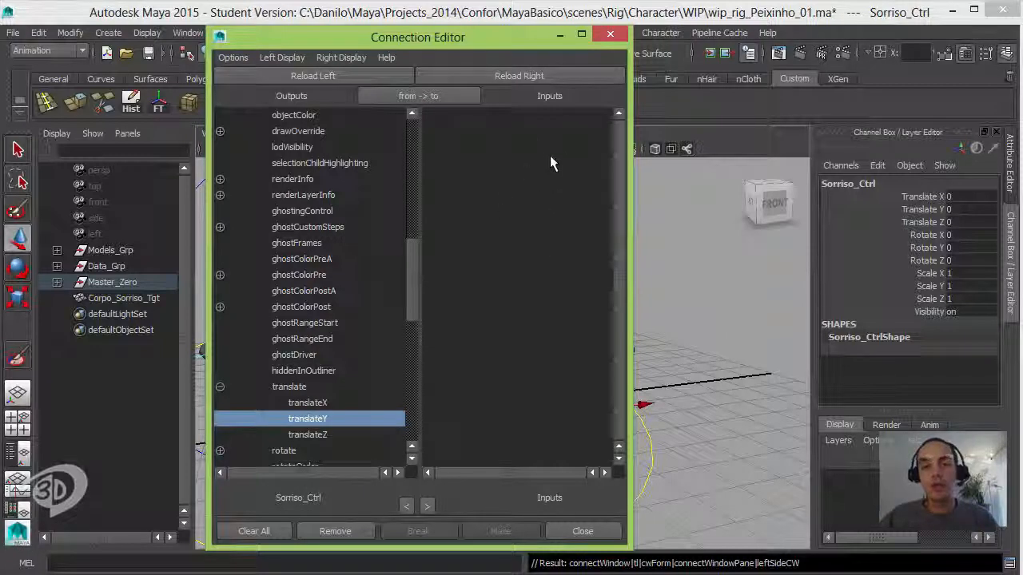
left_click_drag(528, 36, 547, 138)
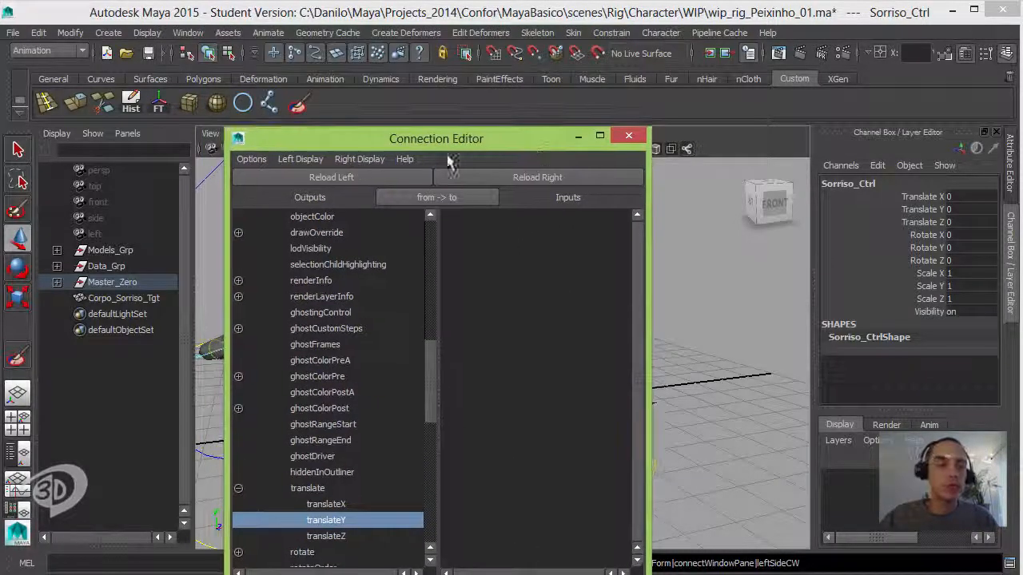
Step: Show the blendShape1_corpo input of Corpo_Geo and switch the status line's input field to select objects by name
left_click_drag(437, 138, 423, 346)
left_click(492, 231)
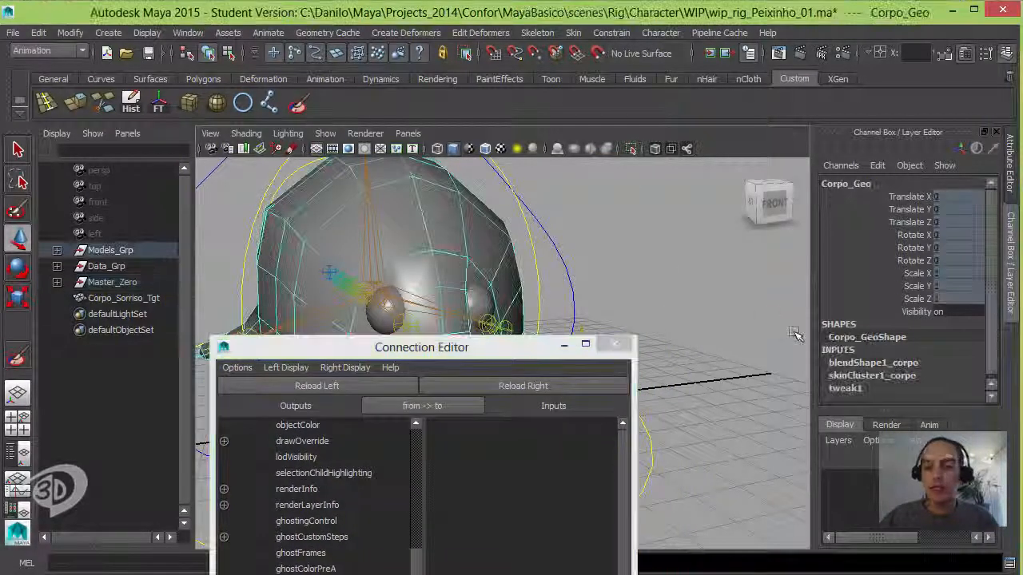
left_click(859, 360)
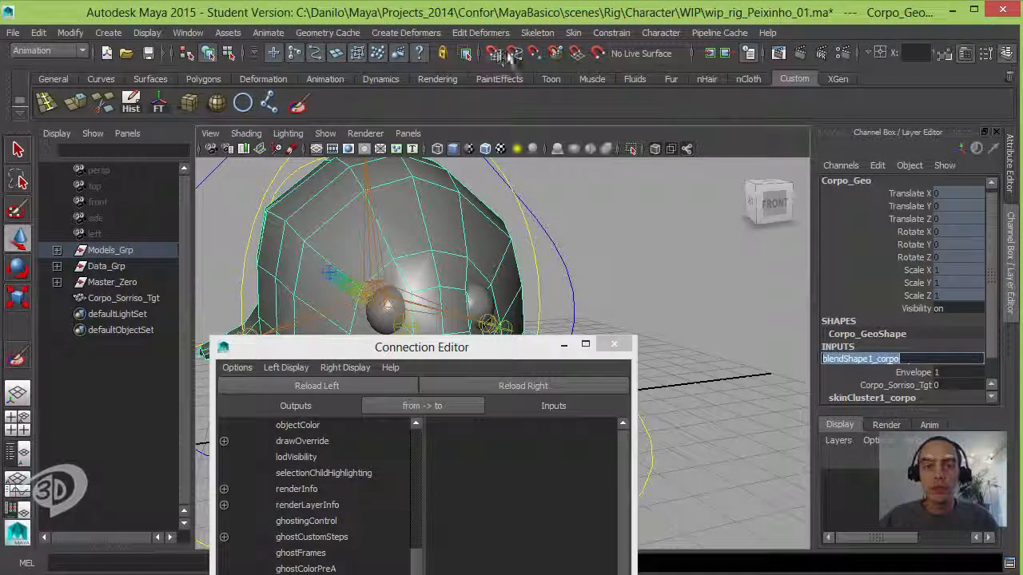
left_click(480, 53)
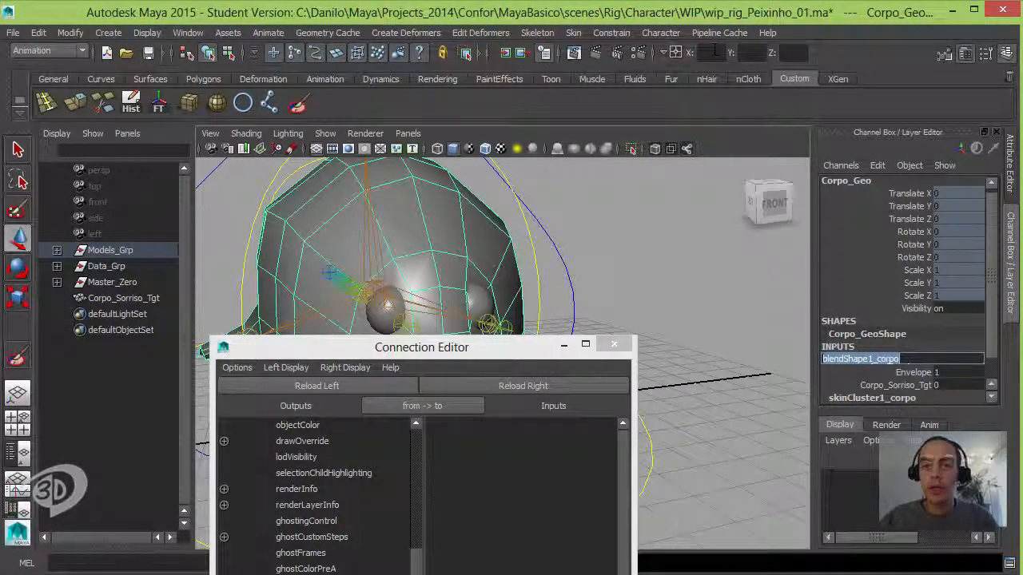
left_click(675, 54)
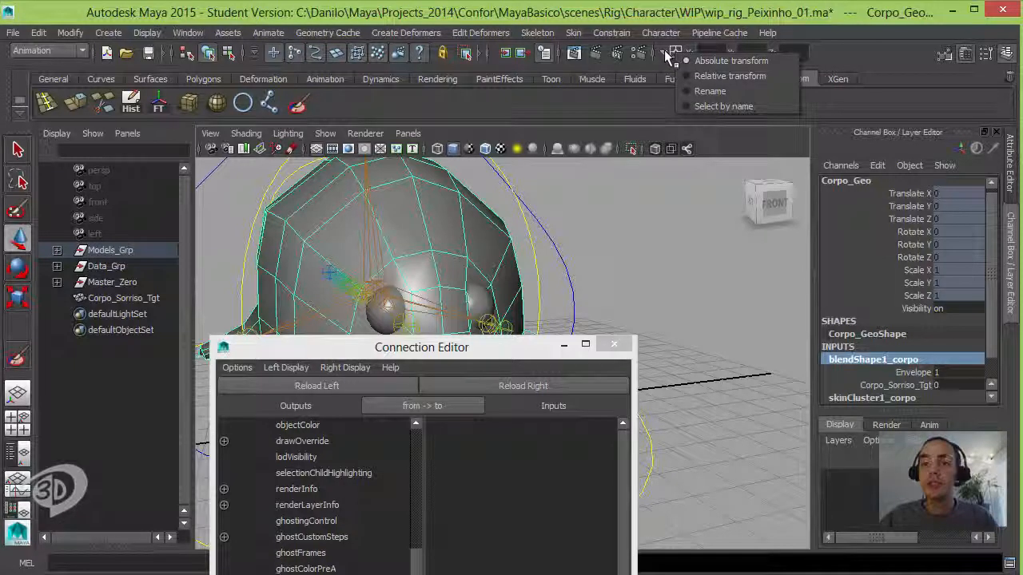
left_click(722, 107)
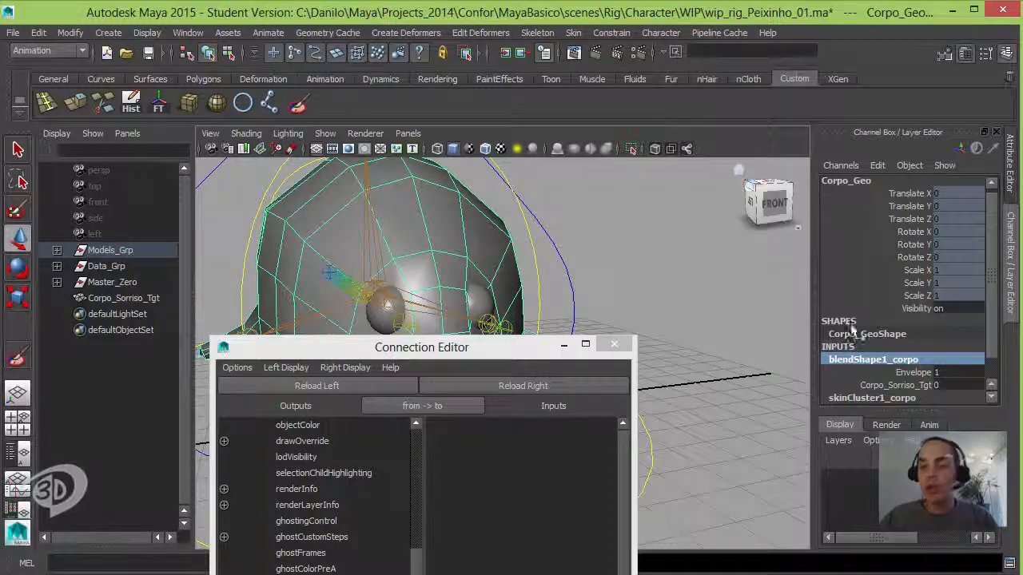
Step: Copy the name blendShape1_corpo and select that blend shape node by name
double_click(886, 360)
key("ctrl+c")
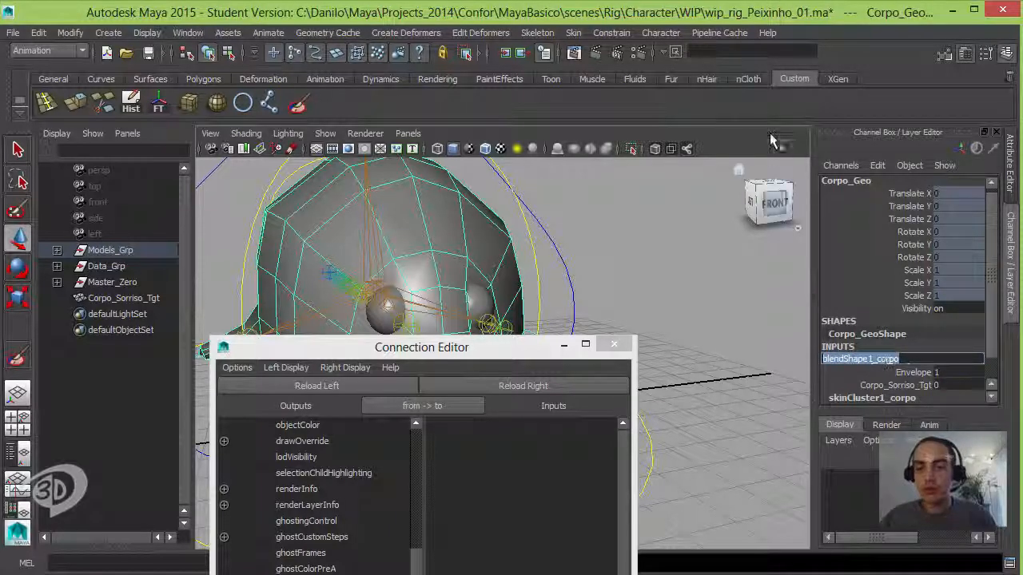
left_click(743, 53)
key("ctrl+v")
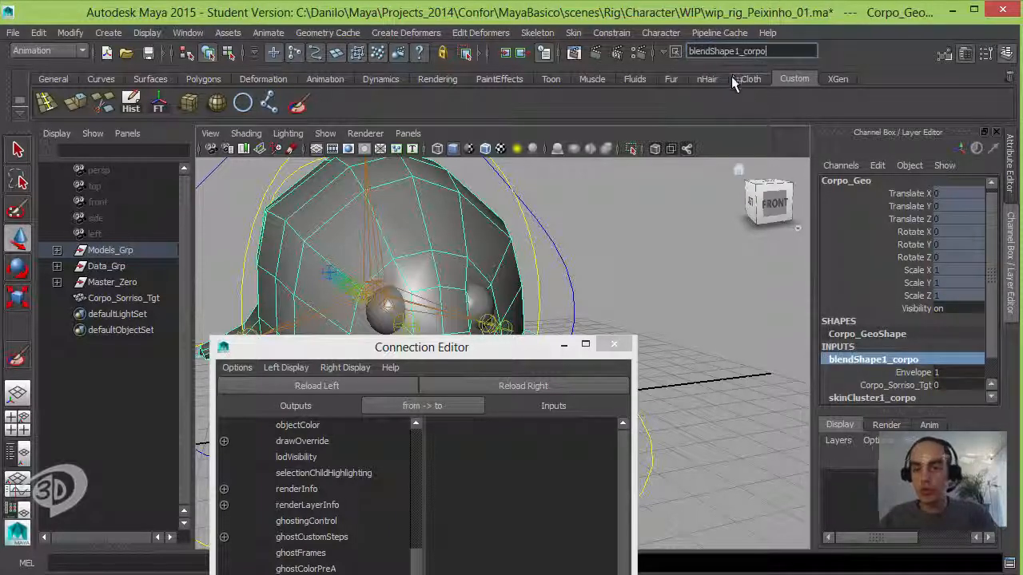
key("Return")
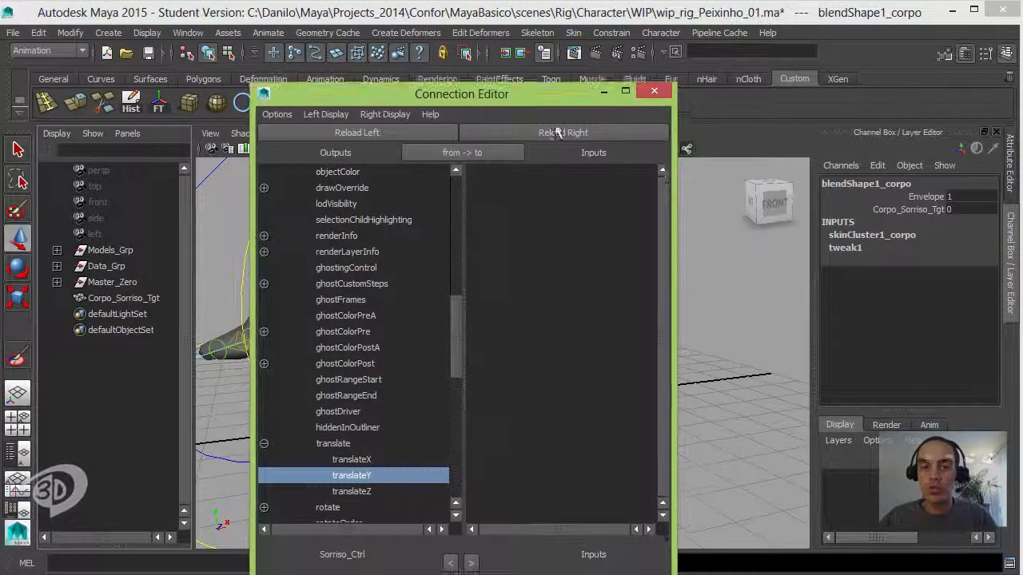
Step: Load blendShape1_corpo as the destination in the Connection Editor and connect translateY of Sorriso_Ctrl to its Corpo_Sorriso_Tgt weight
left_click(564, 133)
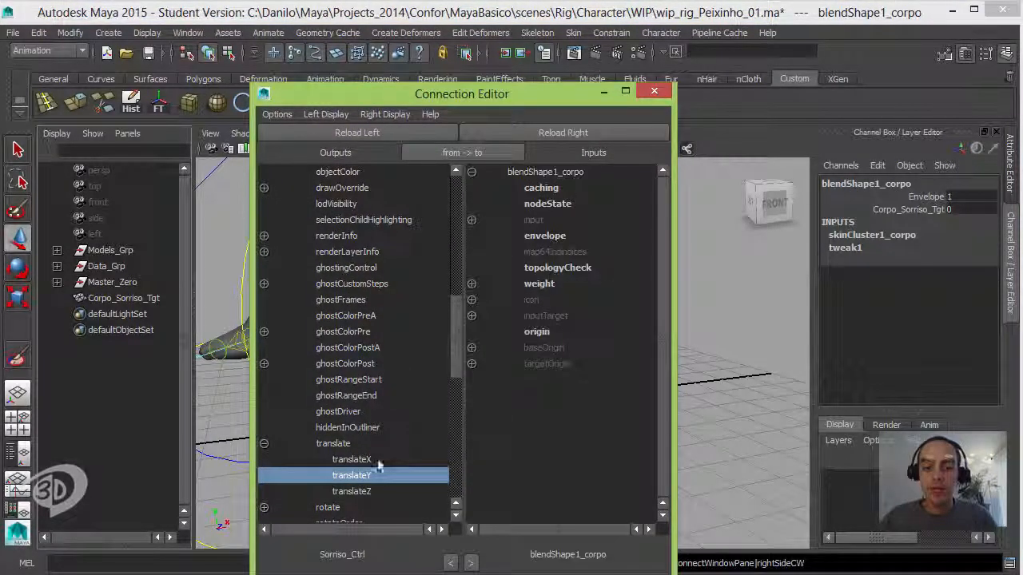
left_click(472, 285)
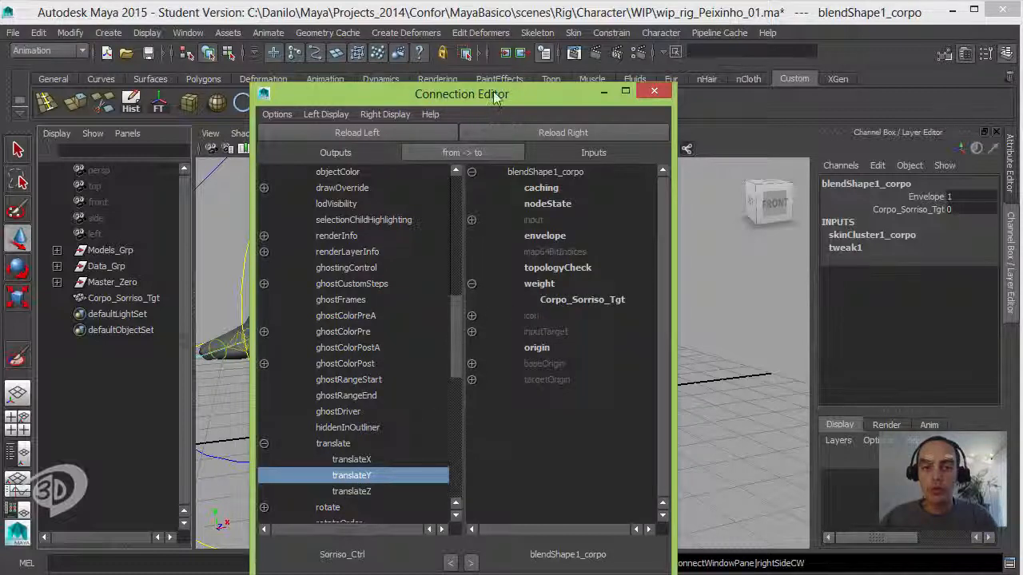
left_click_drag(493, 95, 286, 64)
left_click(855, 258)
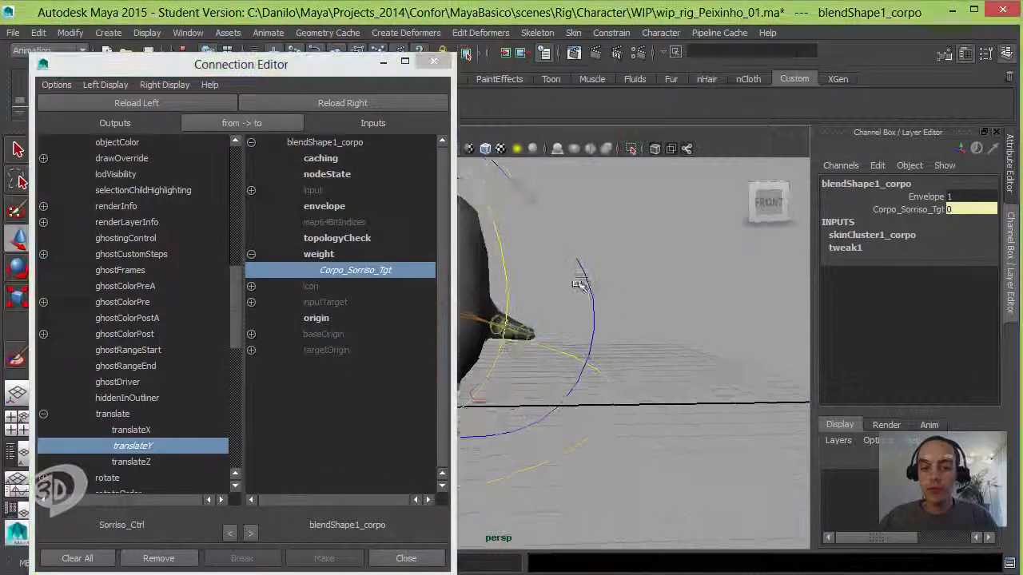
Step: Select Sorriso_Ctrl and move it upward to about 0.678 in Translate Y to test the smile
left_click_drag(579, 285, 693, 308, "alt")
left_click(661, 390)
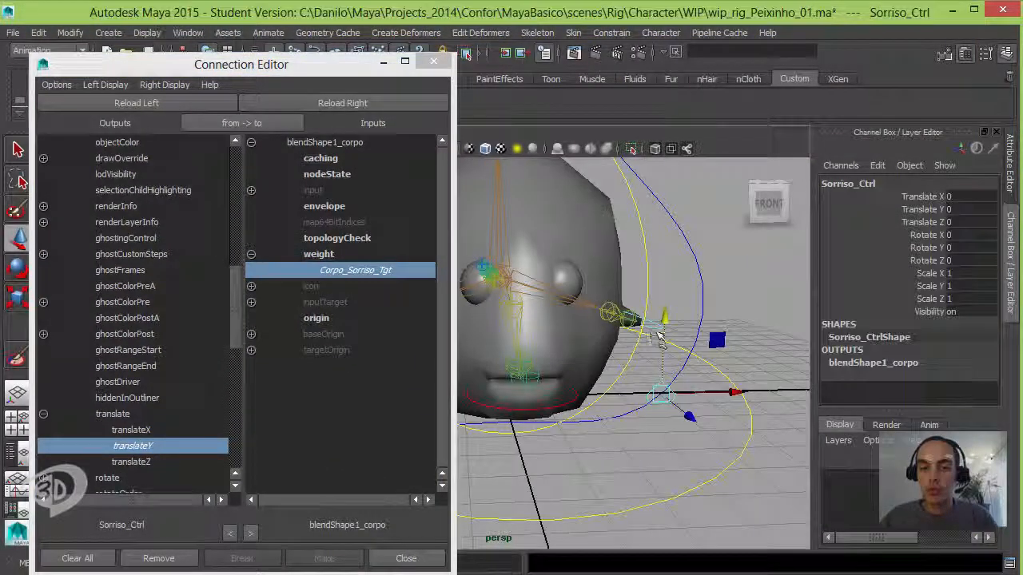
left_click_drag(657, 336, 619, 269)
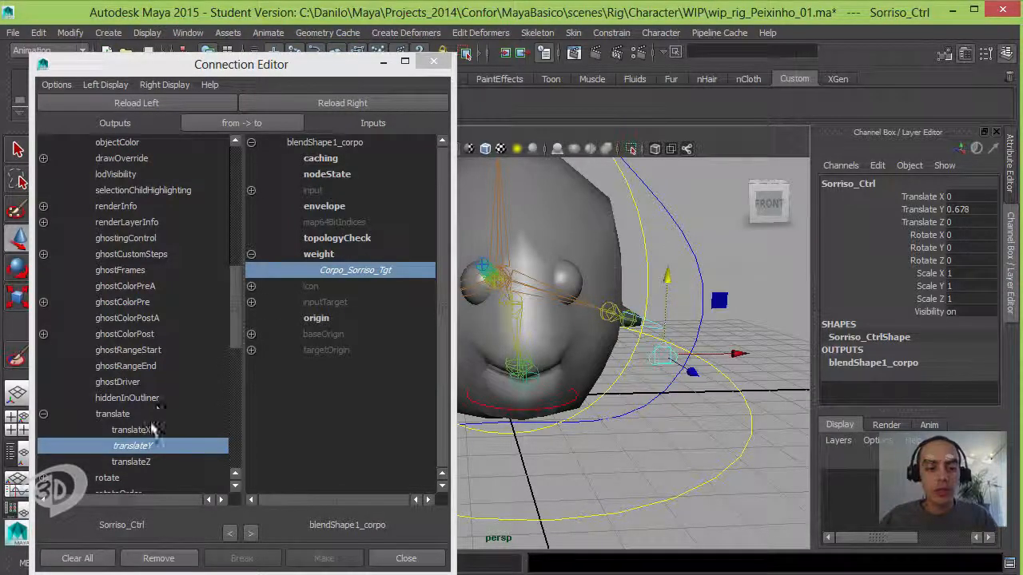
Step: Disconnect translateY from the Corpo_Sorriso_Tgt weight, try a test move of Sorriso_Ctrl, undo it, and close the Connection Editor
left_click(349, 271)
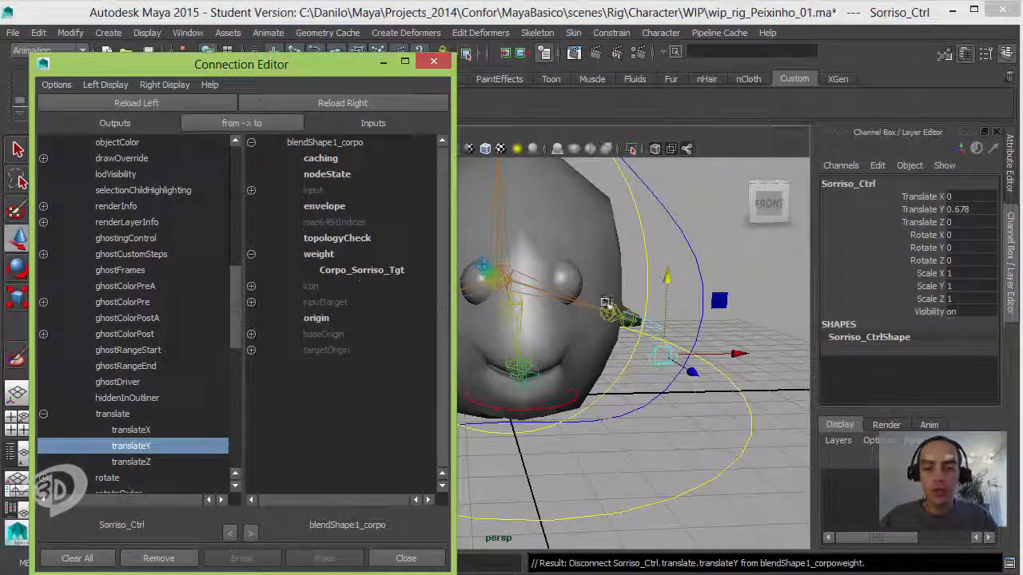
left_click_drag(668, 278, 609, 301)
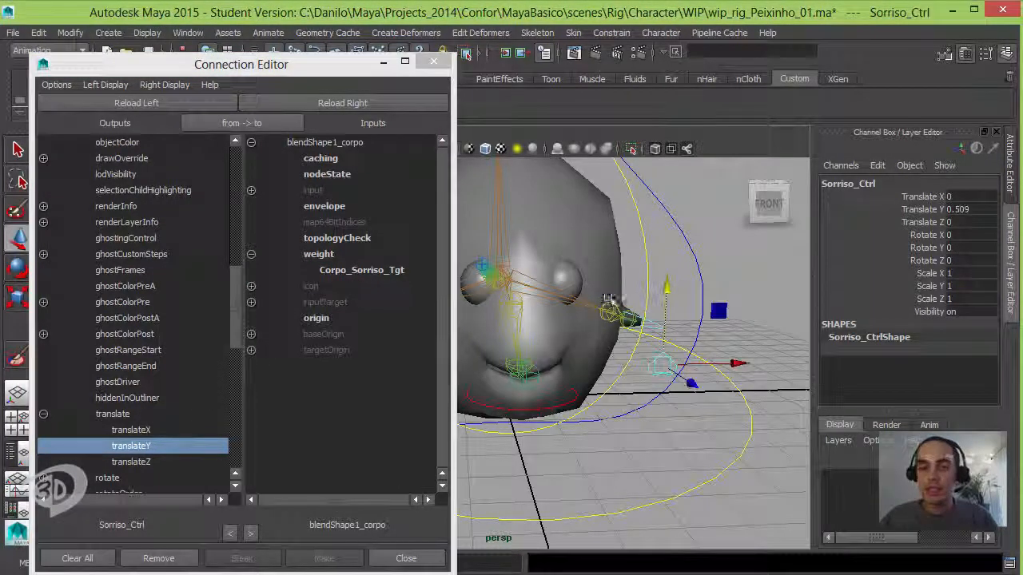
key("ctrl+z")
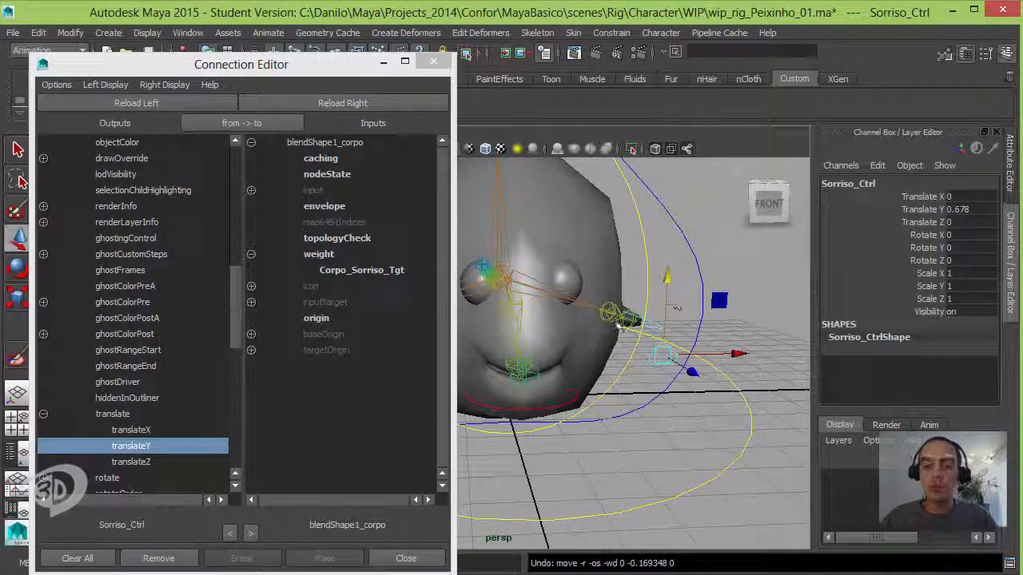
left_click(436, 63)
Step: Open the Node Editor on Sorriso_Ctrl and make free space beside its node in the graph
left_click_drag(587, 297, 548, 349, "alt")
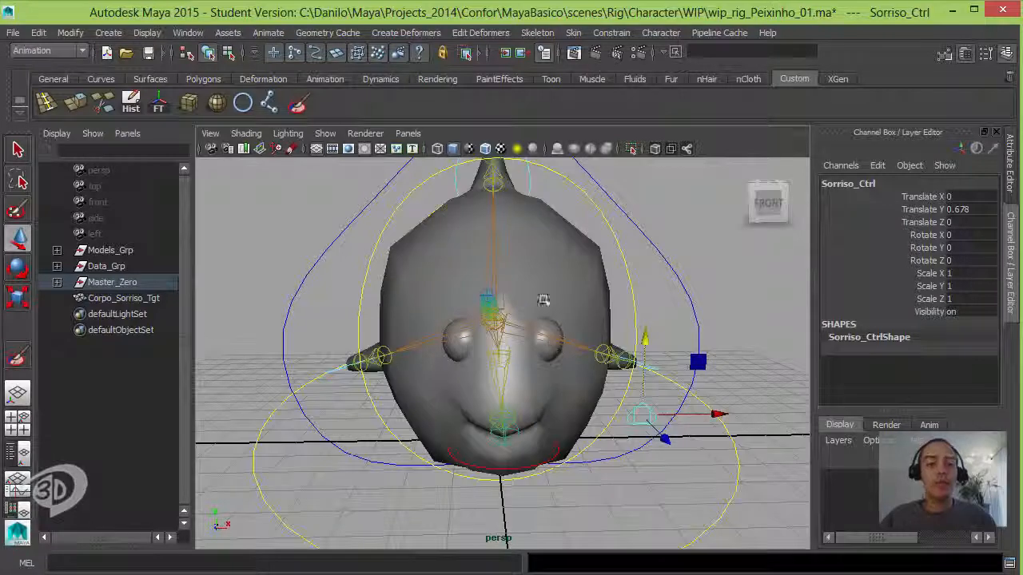
left_click(190, 35)
mouse_move(218, 56)
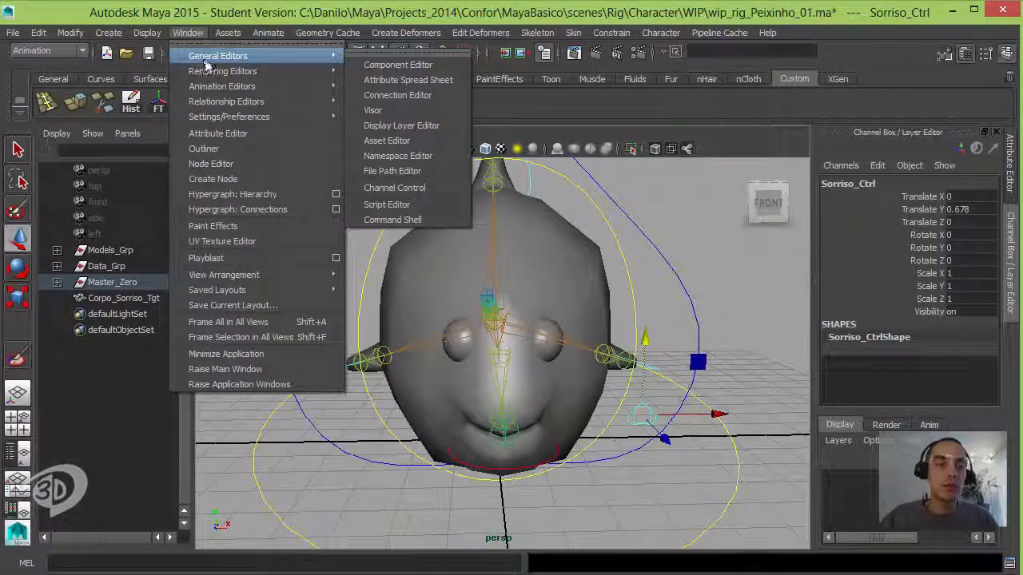
left_click(279, 164)
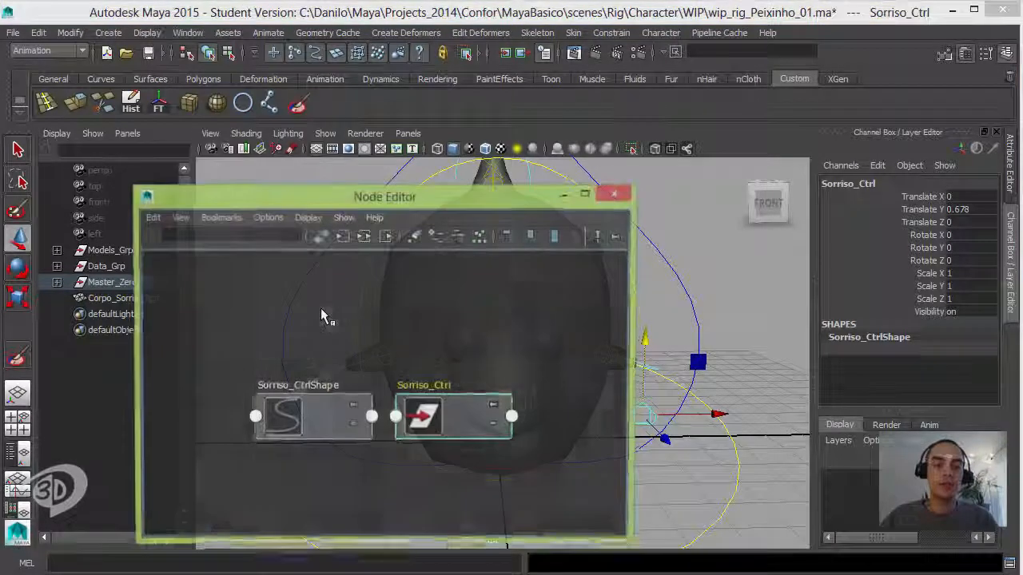
left_click_drag(383, 185, 427, 134)
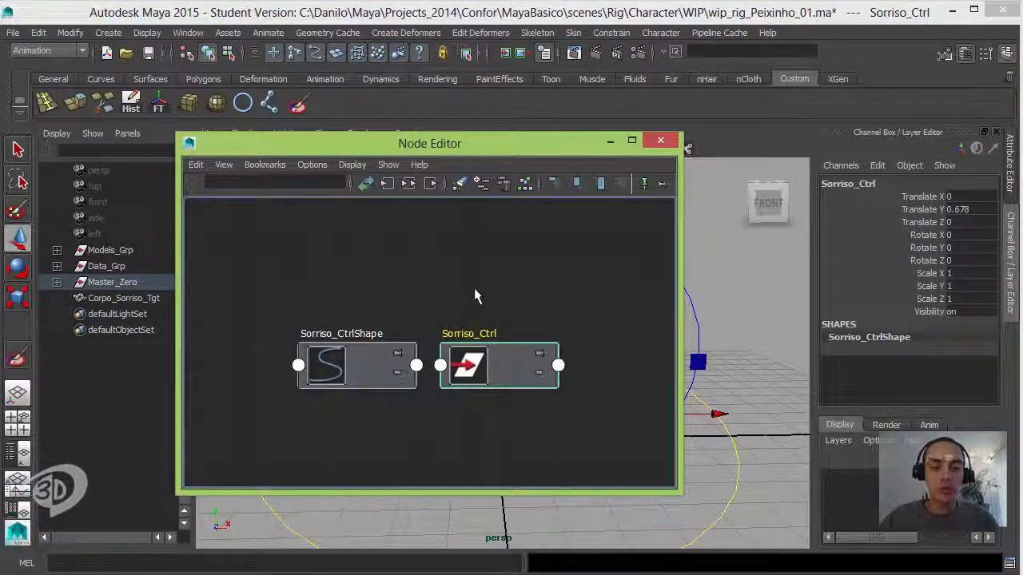
middle_click_drag(474, 289, 324, 260, "alt")
scroll(325, 259, "up", 1)
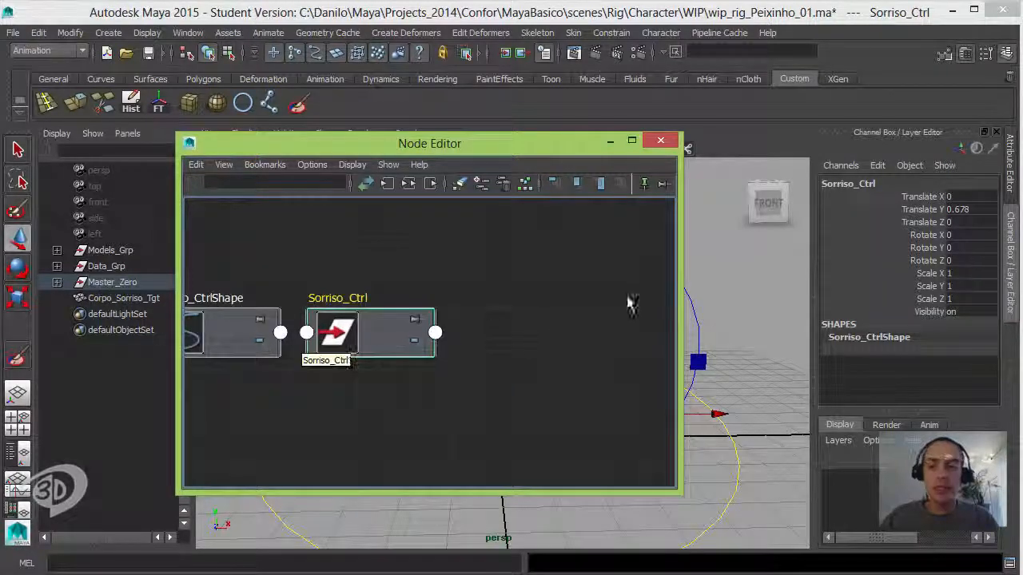
Step: Select blendShape1_corpo by name and add it to the Node Editor graph
left_click(695, 67)
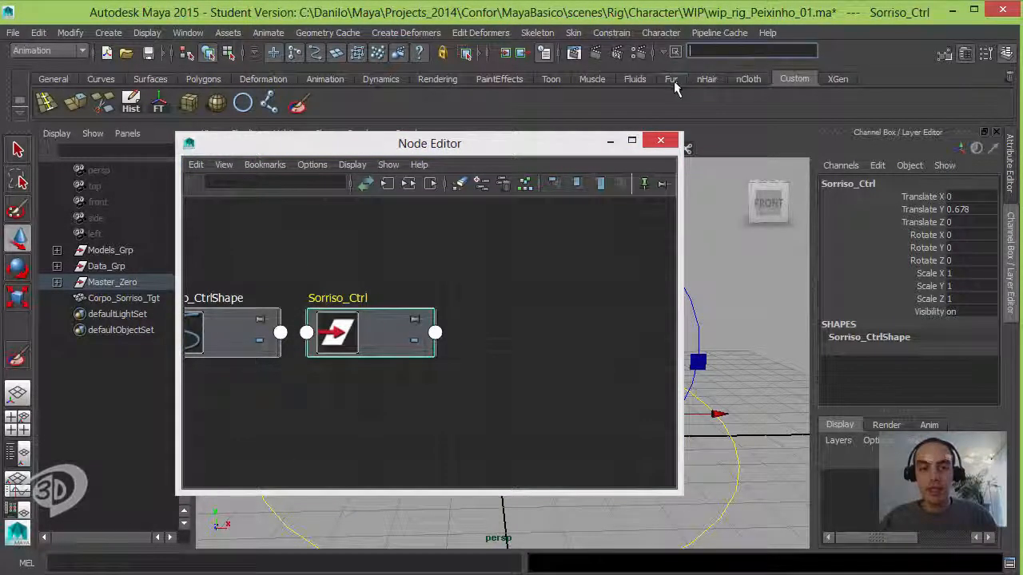
key("ctrl+v")
key("Return")
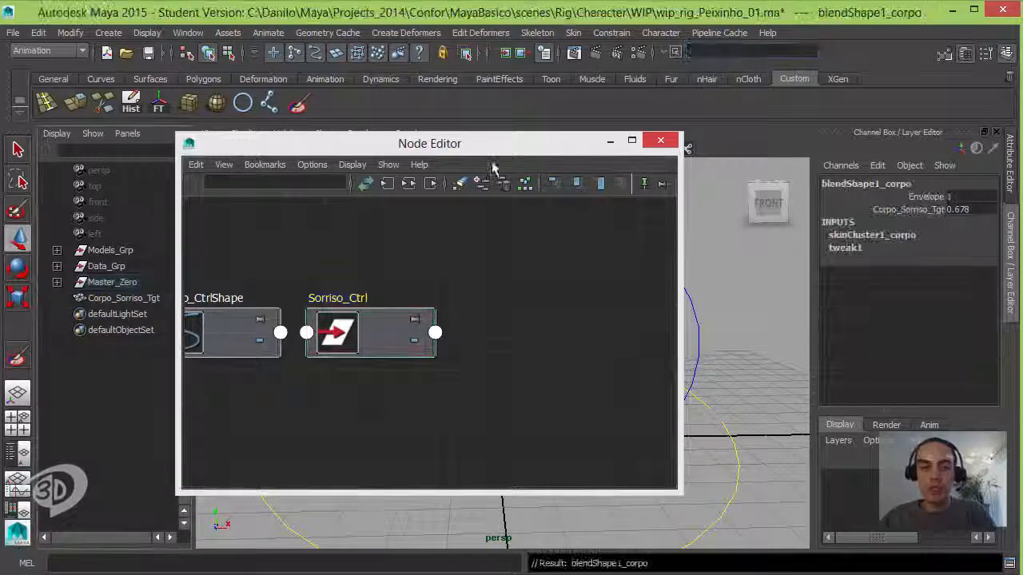
left_click(480, 185)
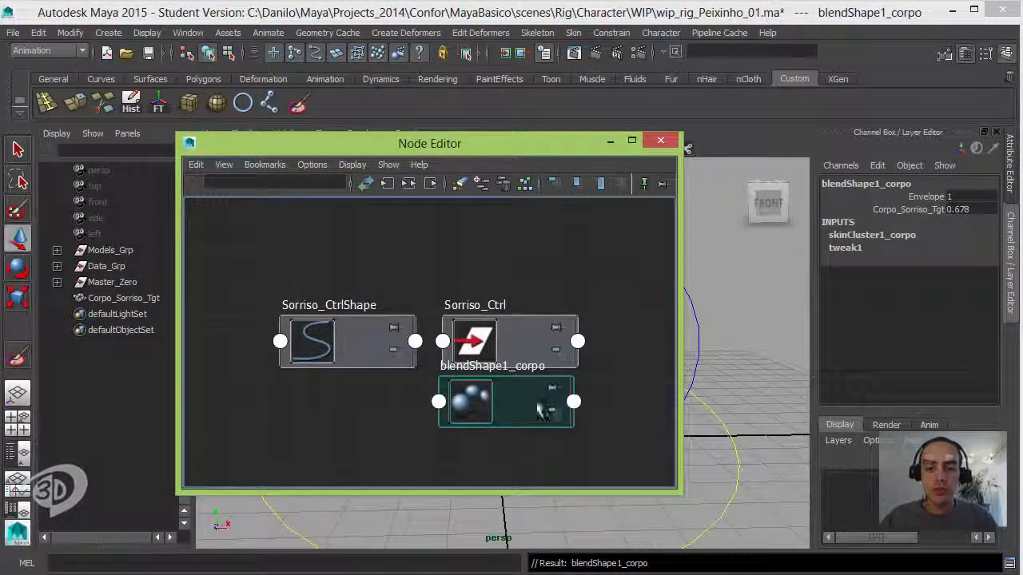
Step: Place the blendShape1_corpo node to the right of the Sorriso_Ctrl node so the two no longer overlap
left_click_drag(515, 397, 645, 357)
middle_click_drag(457, 270, 417, 247, "alt")
scroll(418, 247, "down", 2)
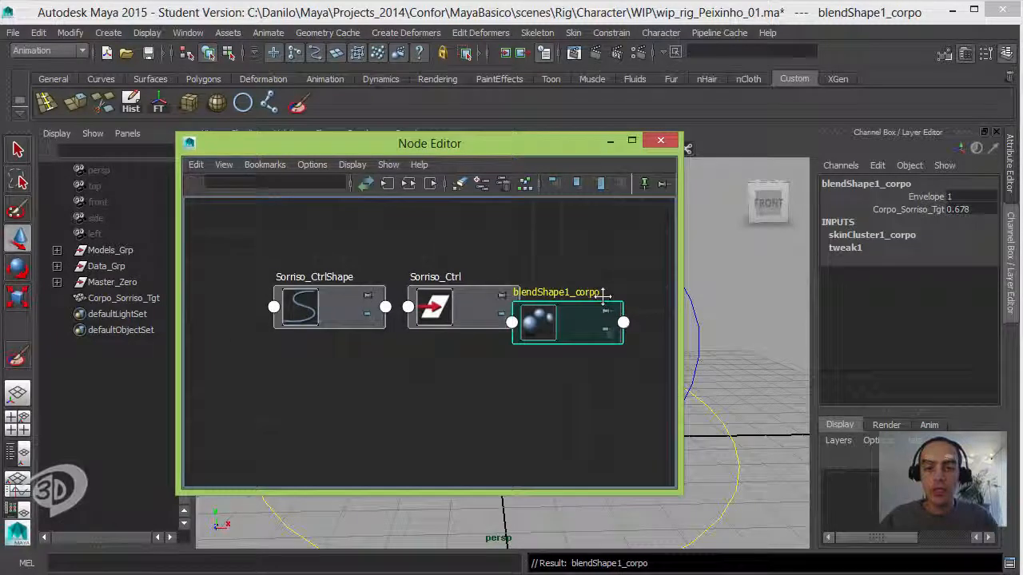
left_click_drag(559, 329, 617, 305)
middle_click_drag(555, 272, 387, 228, "alt")
right_click_drag(386, 228, 418, 235, "alt")
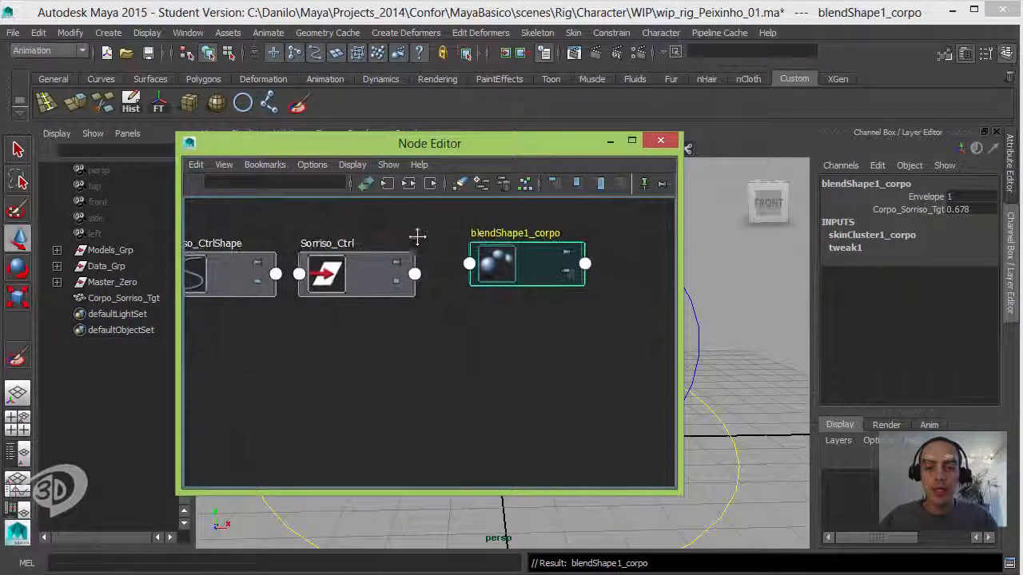
middle_click_drag(418, 235, 391, 241, "alt")
Step: Display the full attribute lists on the Sorriso_Ctrl and blendShape1_corpo nodes
left_click(334, 240)
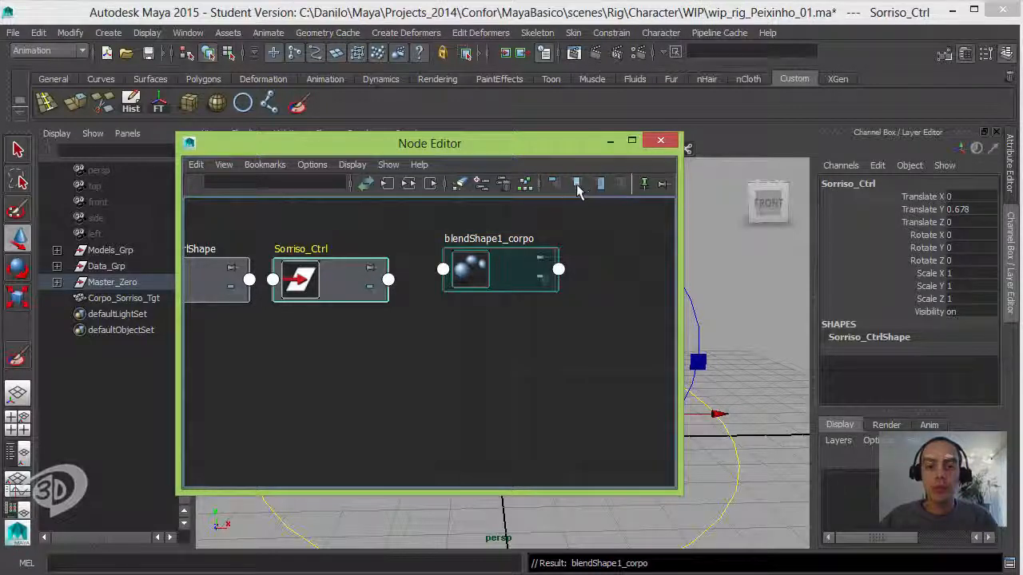
left_click(600, 184)
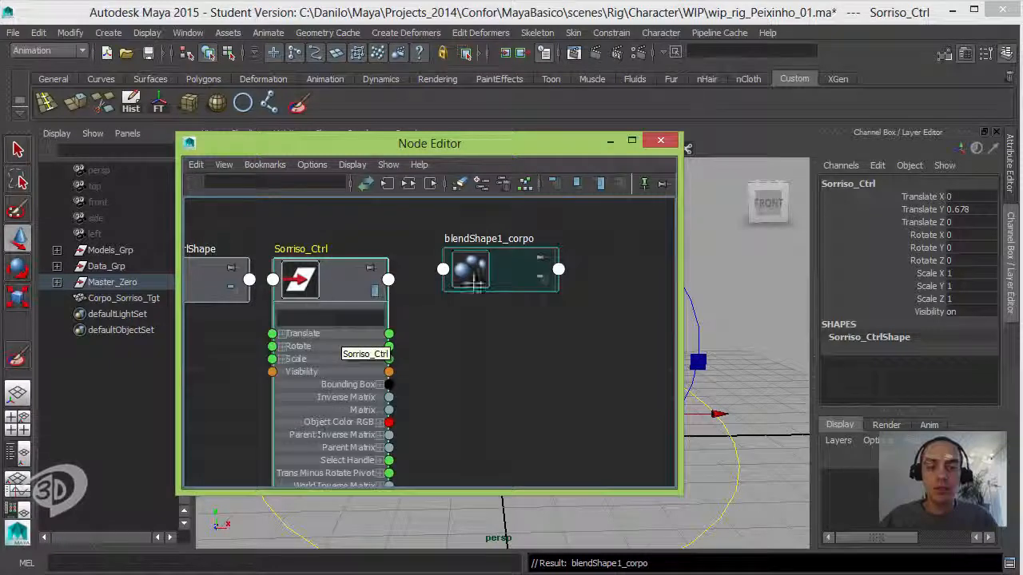
left_click(501, 276)
left_click(600, 184)
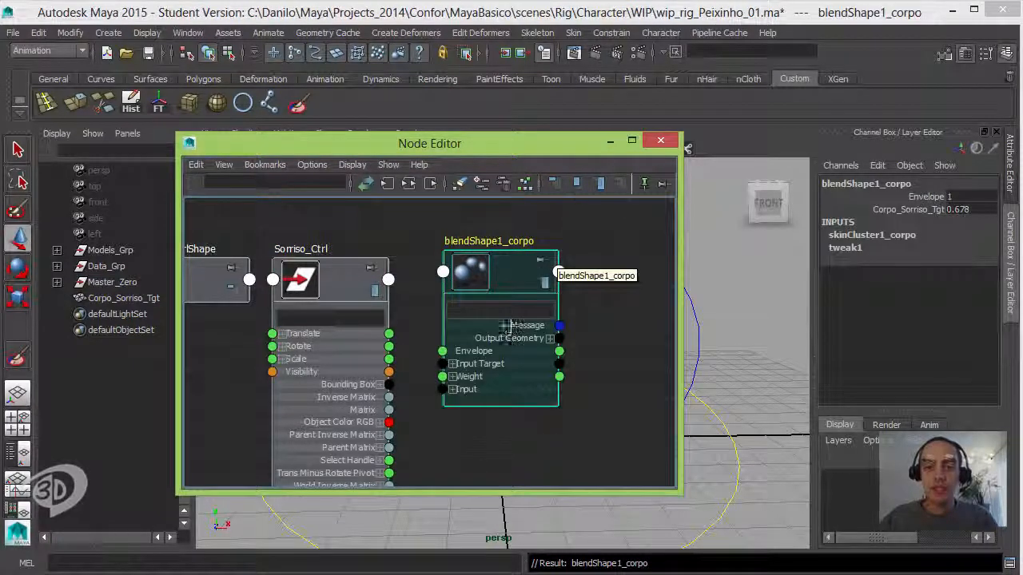
left_click(466, 226)
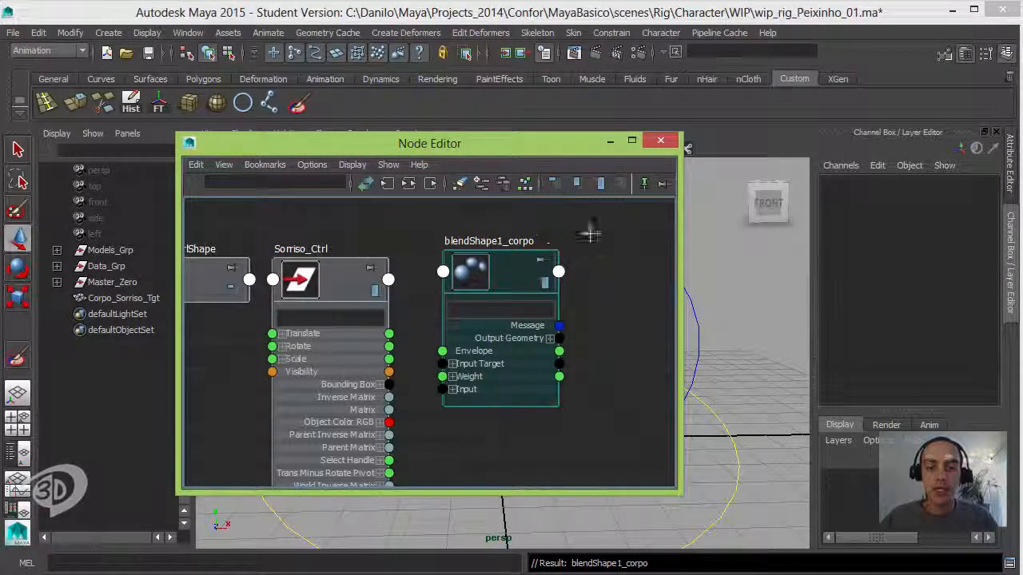
Step: Space the two nodes apart, expand Translate and Weight, and connect Sorriso_Ctrl's Translate Y to the Corpo_Sorriso_Tgt weight
middle_click_drag(580, 235, 573, 210, "alt")
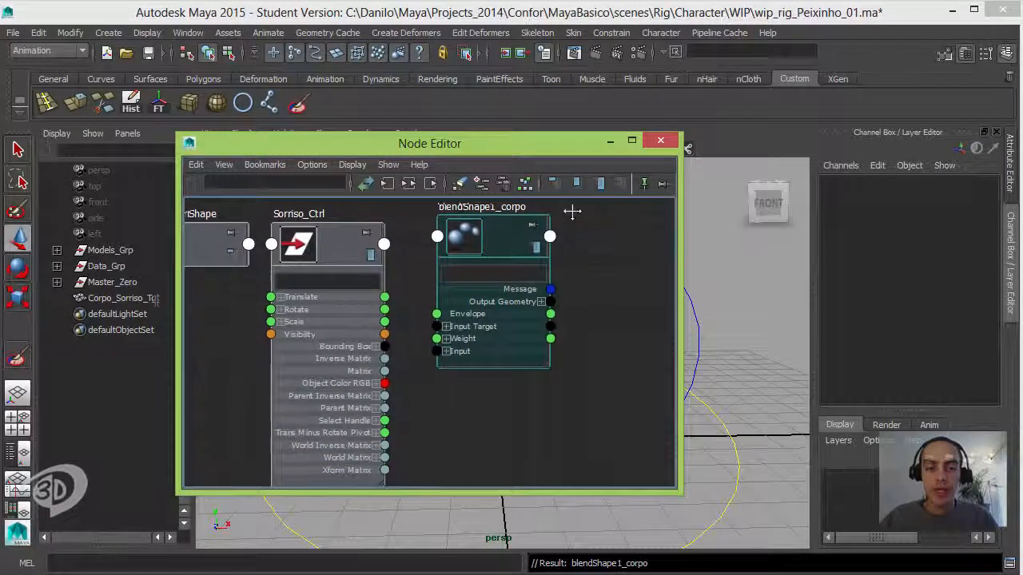
left_click_drag(501, 224, 541, 235)
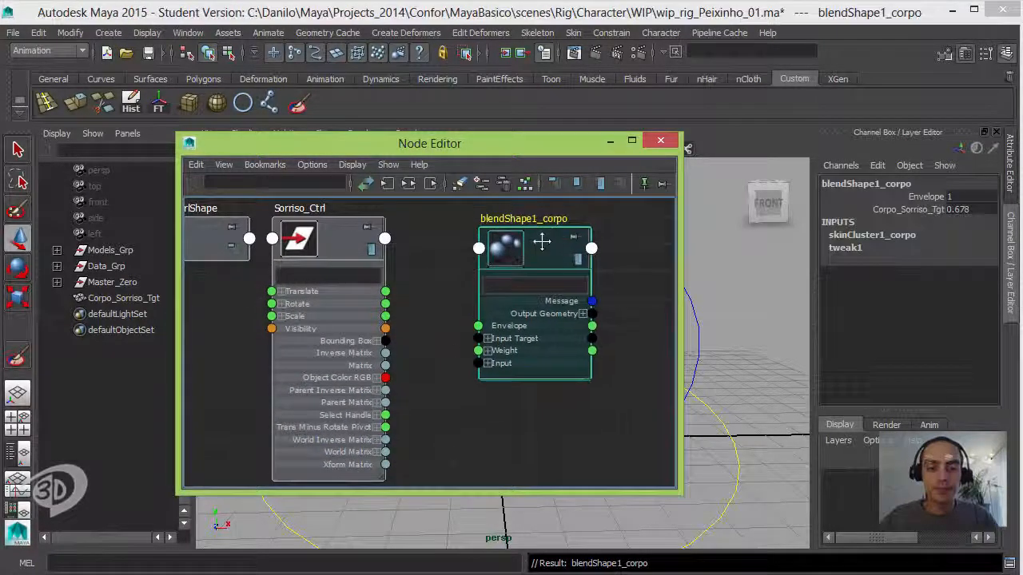
left_click(281, 291)
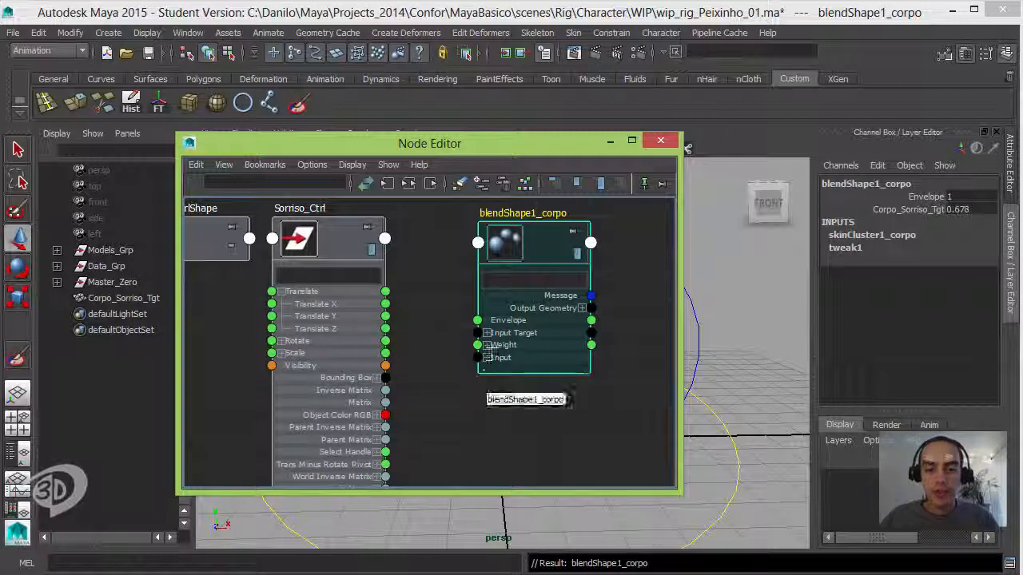
left_click(486, 345)
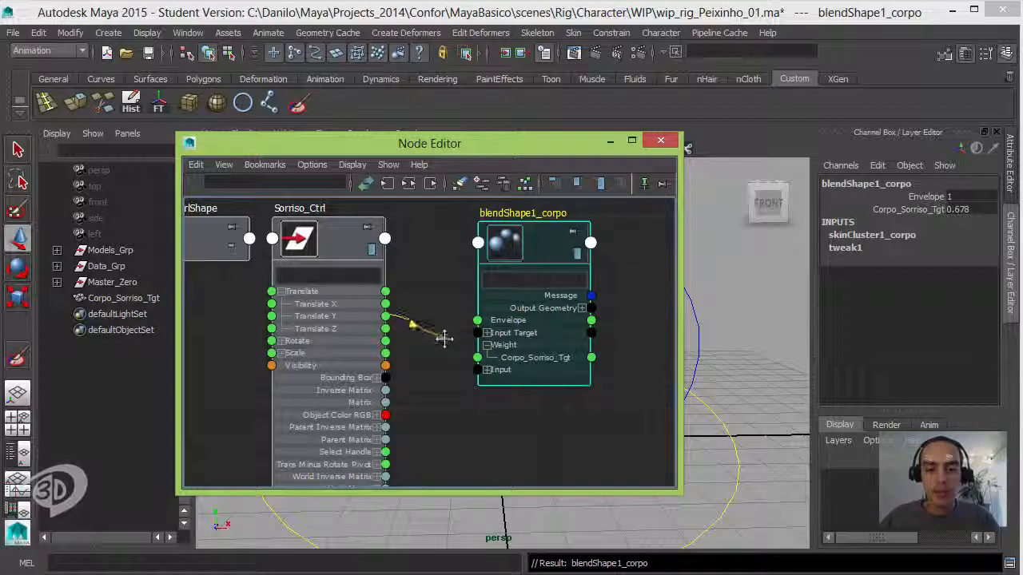
left_click_drag(445, 349, 477, 358)
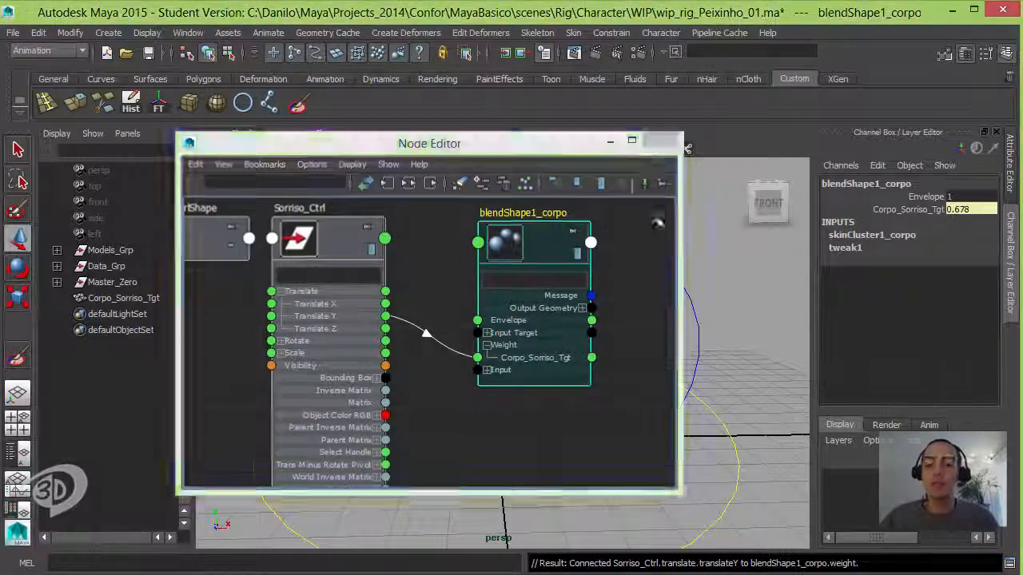
Step: Close the Node Editor, test the smile by moving Sorriso_Ctrl vertically, and reset its Translate Y to 0
left_click(660, 141)
left_click(643, 415)
left_click_drag(645, 342, 652, 416)
left_click_drag(652, 416, 643, 304, "alt")
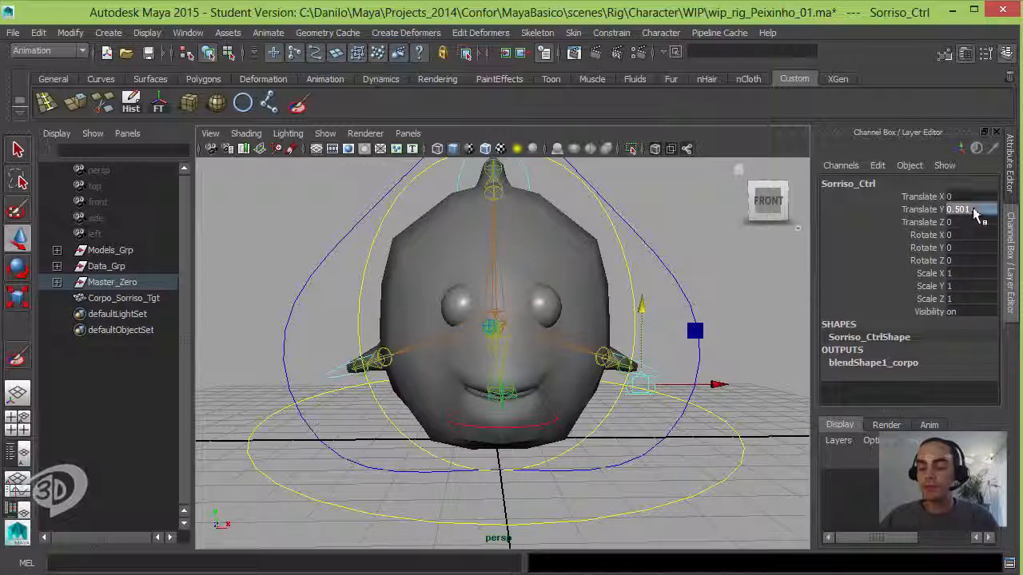
type("0")
key("Return")
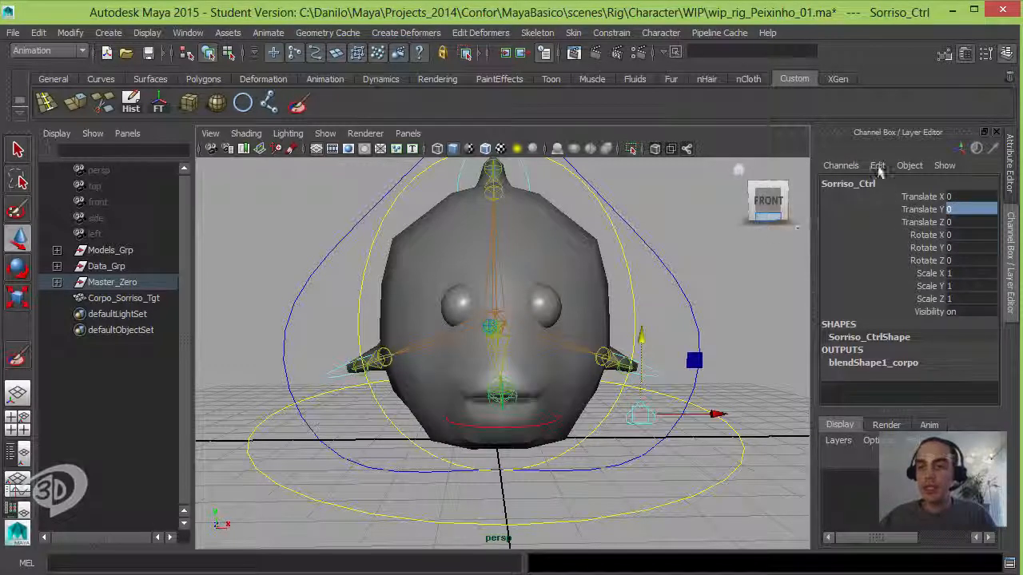
Step: Open Sorriso_Ctrl's transform attributes and expand the Translate section of its limit information
left_click(1010, 169)
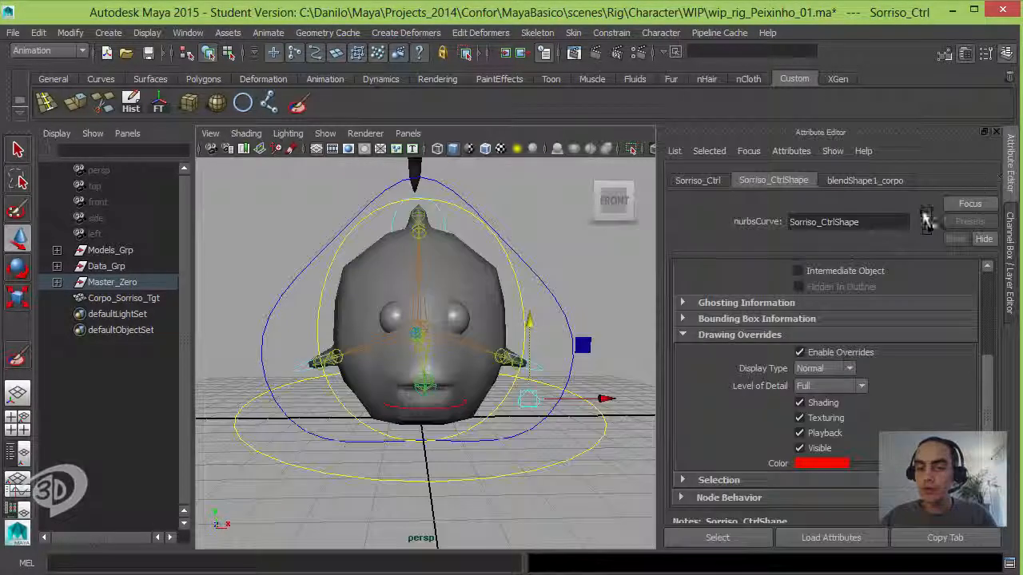
scroll(963, 327, "up", 5)
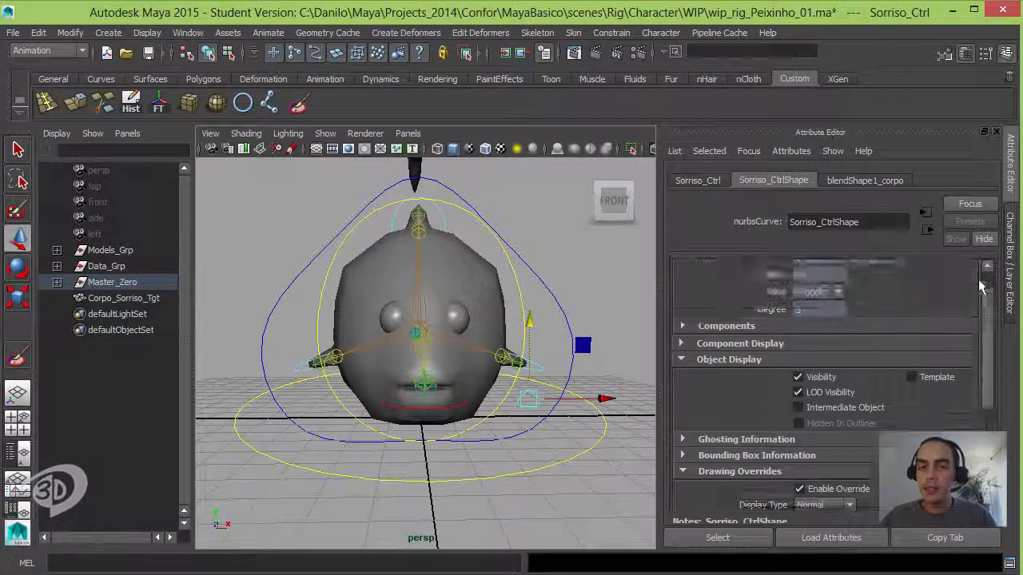
left_click(702, 180)
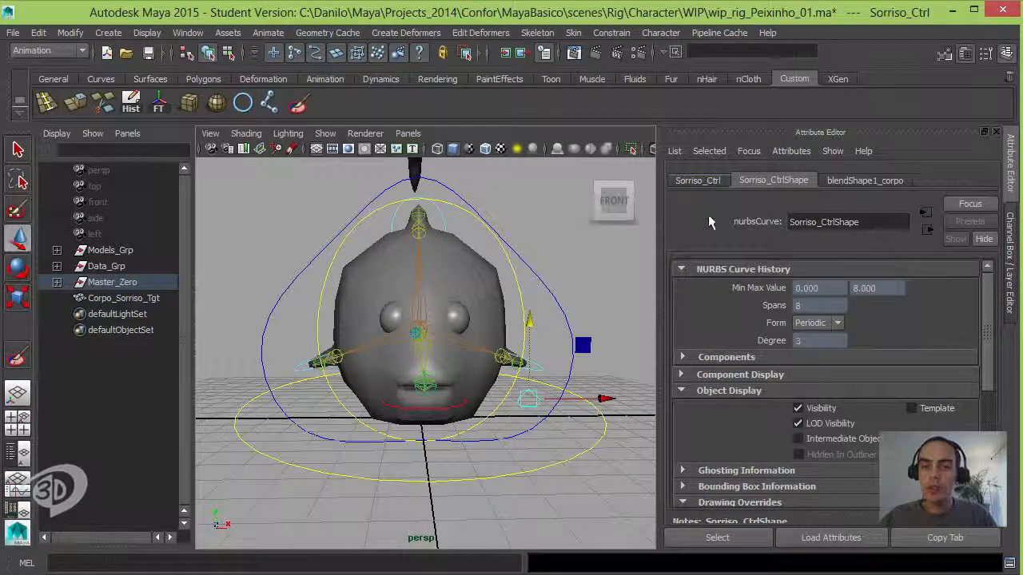
left_click(735, 428)
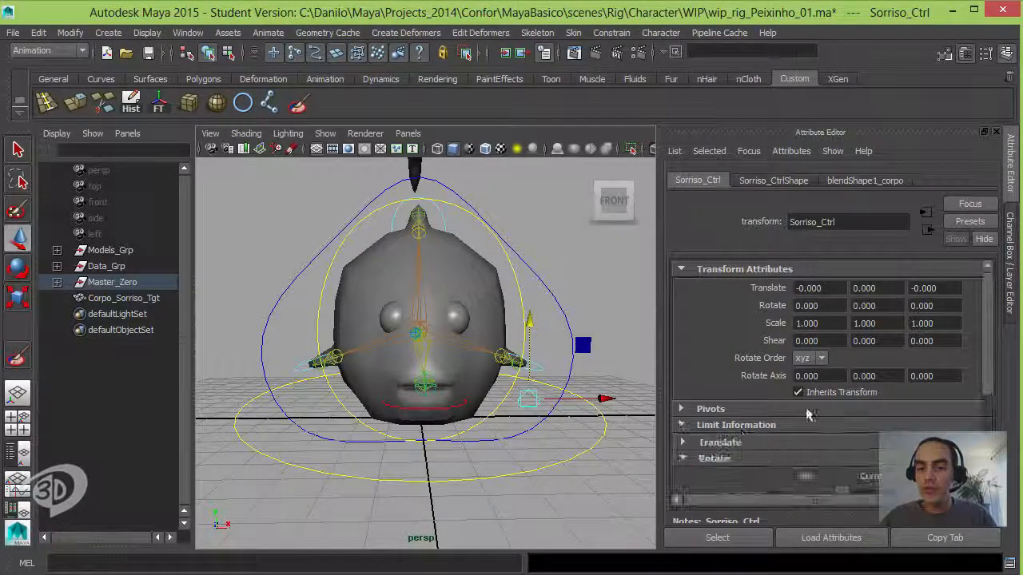
left_click_drag(984, 360, 984, 409)
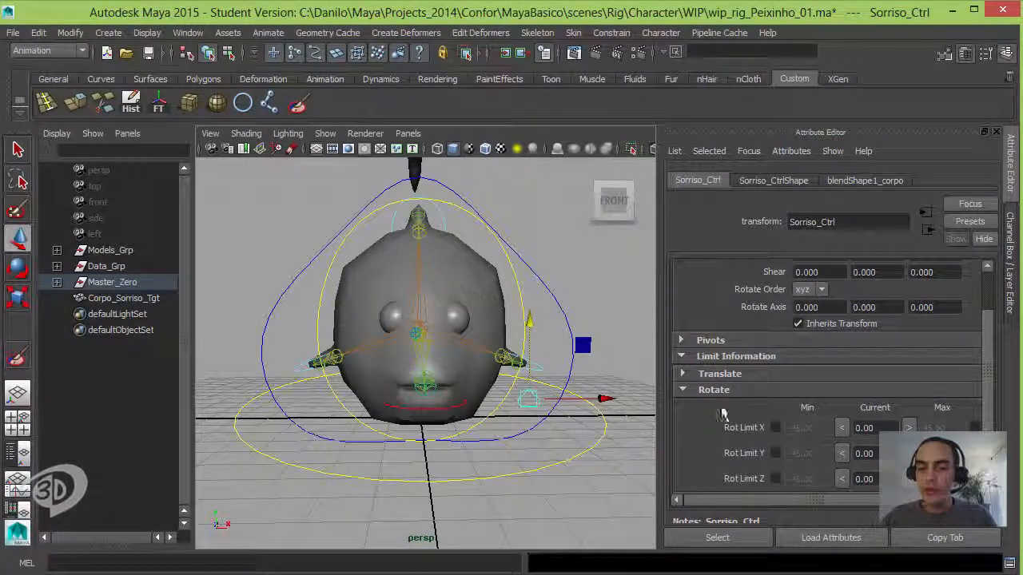
left_click(713, 391)
left_click(712, 405)
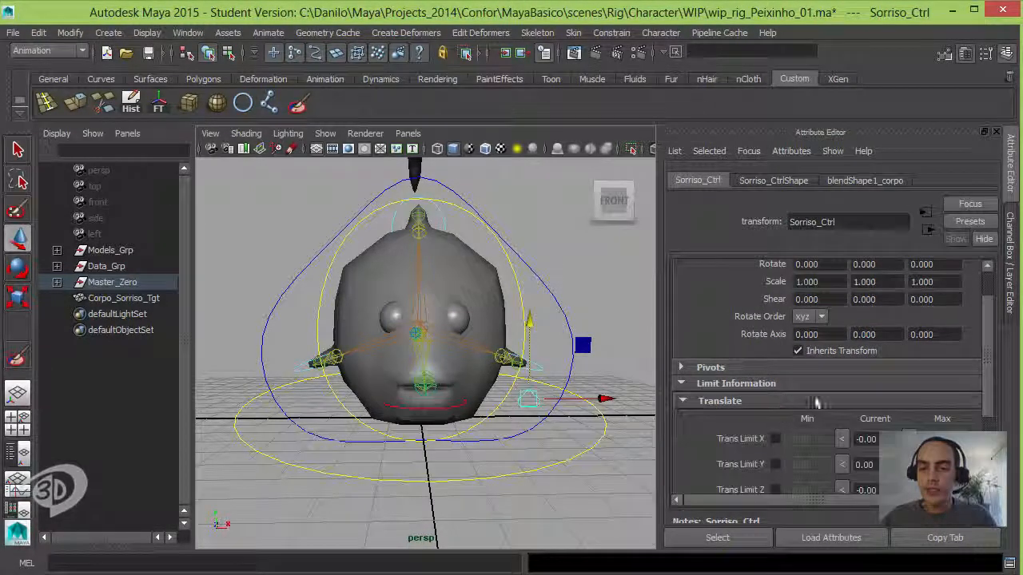
left_click_drag(990, 365, 983, 393)
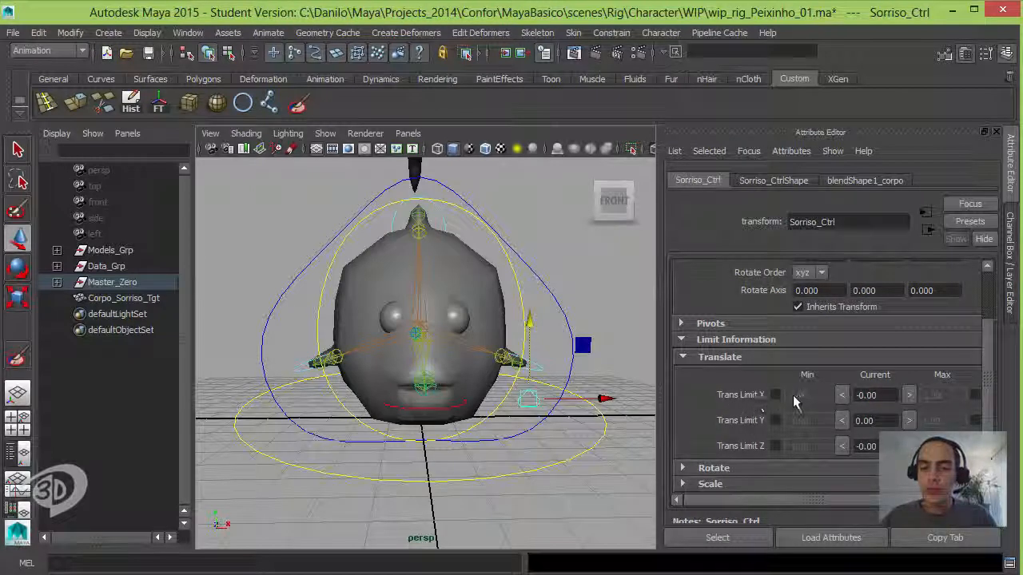
Step: Enable Sorriso_Ctrl's Translate Y limits with a minimum of 0 and a maximum of 1
left_click(775, 421)
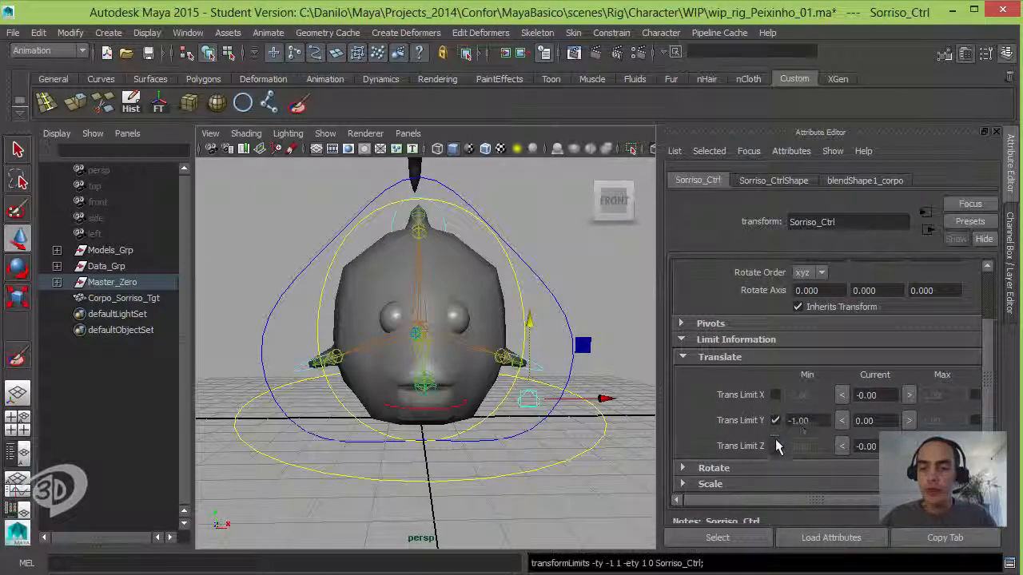
double_click(813, 420)
type("0")
key("Return")
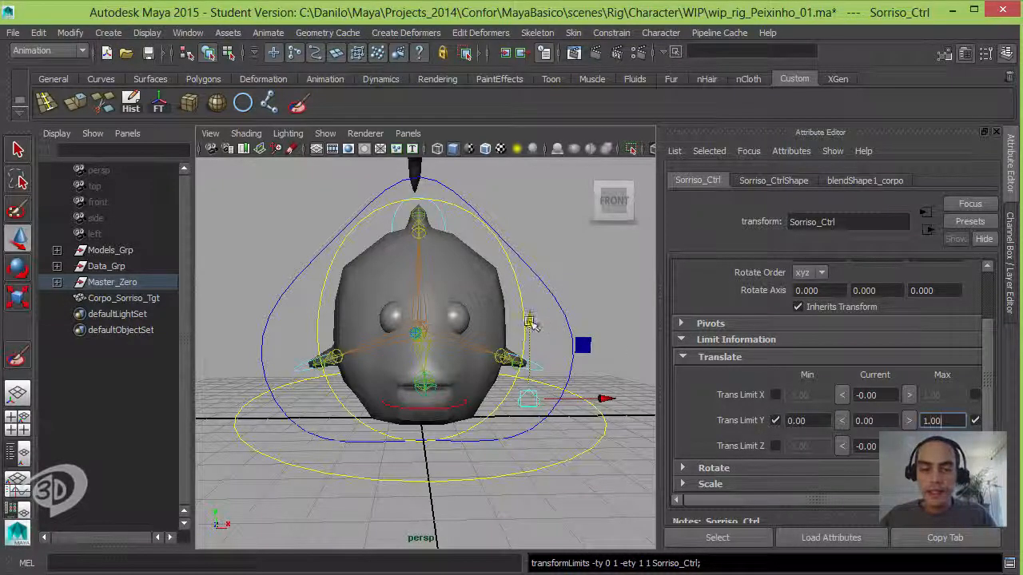
Step: Test the limits by raising Sorriso_Ctrl as far as it goes, and reset its Translate Y to 0
left_click_drag(530, 322, 551, 240)
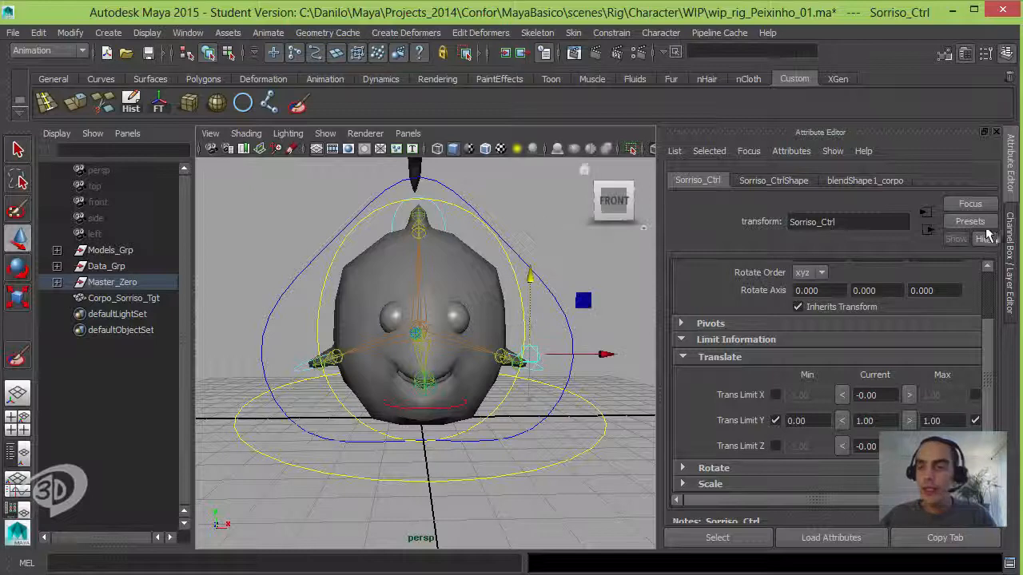
left_click(1010, 243)
left_click(963, 210)
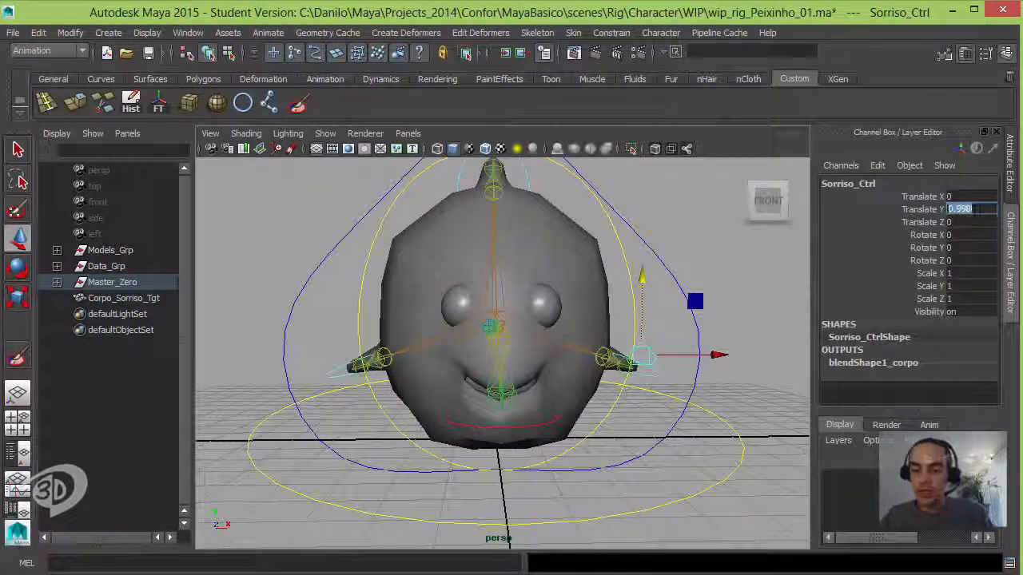
type("0")
key("Return")
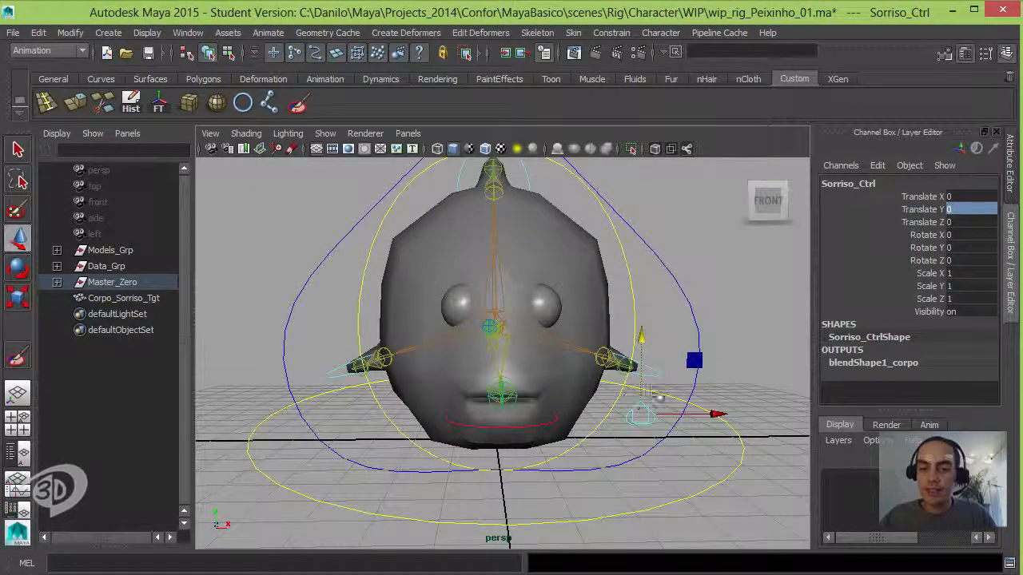
Step: Lock and hide all of Sorriso_Ctrl's channels except Translate Y, including Translate X and Z, Rotate, Scale and Visibility
left_click_drag(697, 396, 696, 390, "alt")
middle_click_drag(696, 391, 643, 364, "alt")
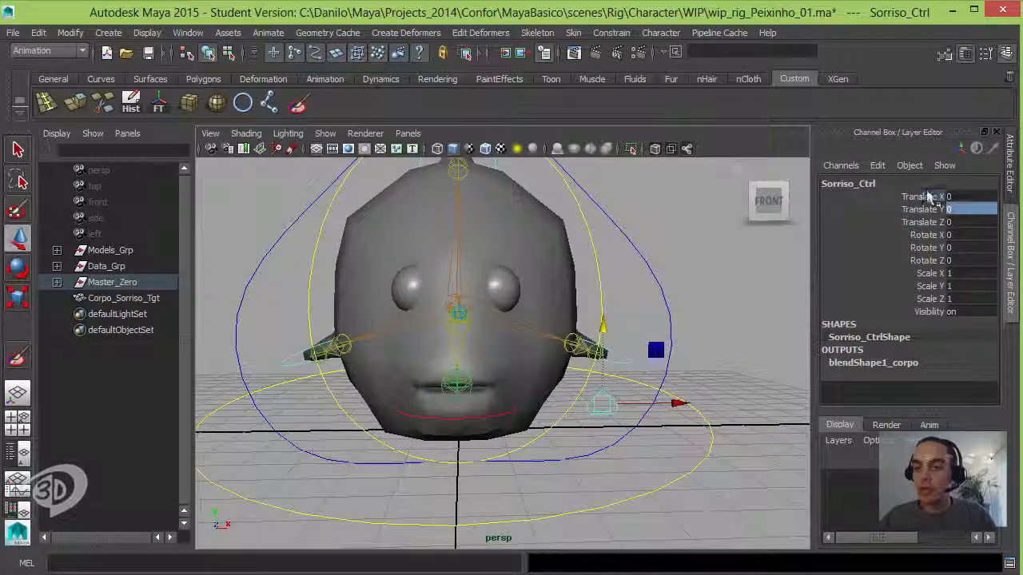
left_click_drag(928, 196, 936, 223)
left_click_drag(938, 275, 931, 312)
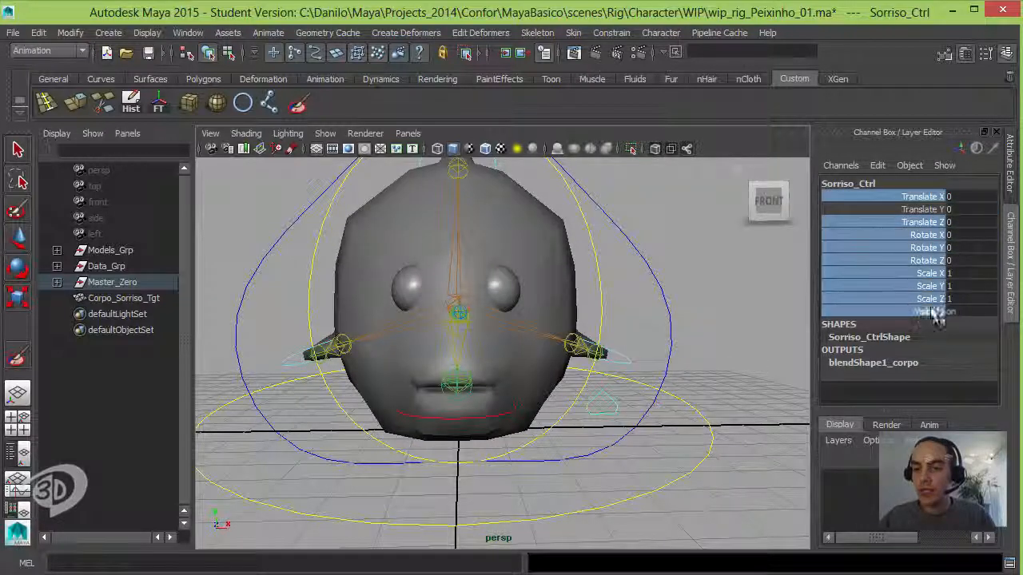
right_click(869, 240)
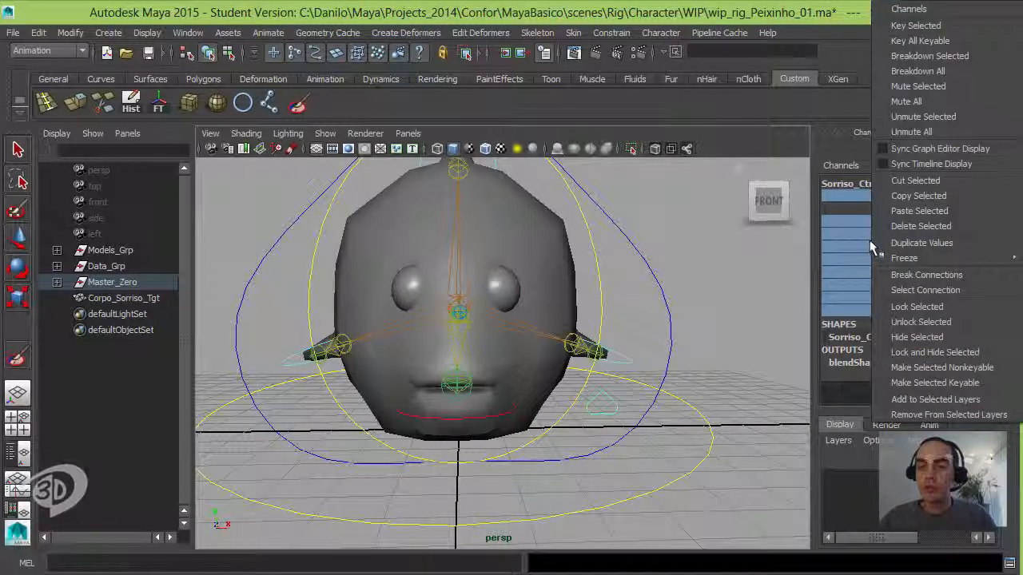
left_click(950, 357)
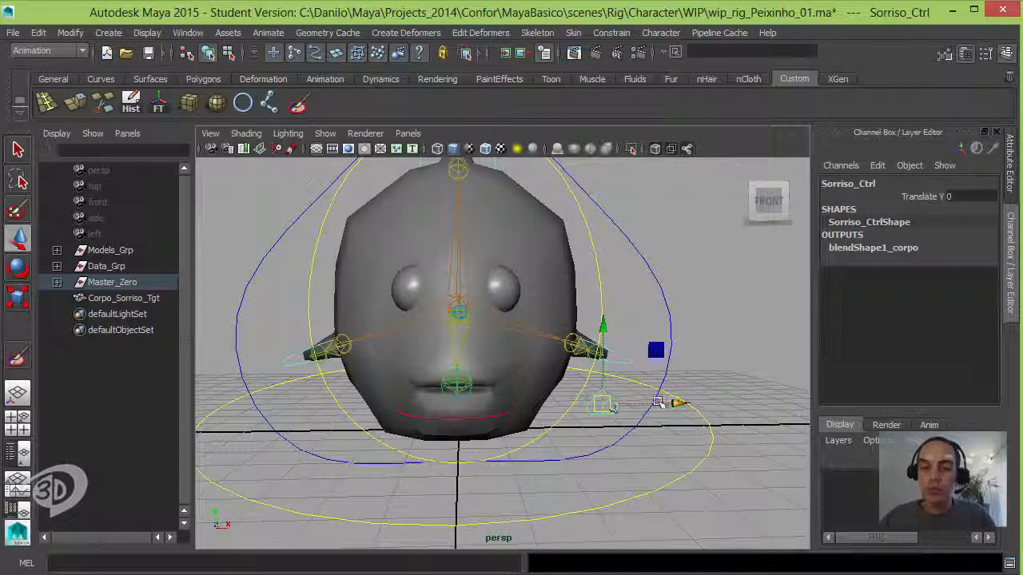
Step: Try moving Sorriso_Ctrl sideways and freely to test the locked channels, and reset its Translate Y to 0
mouse_move(675, 403)
left_mouse_down()
mouse_move(694, 402)
mouse_move(673, 410)
left_mouse_up()
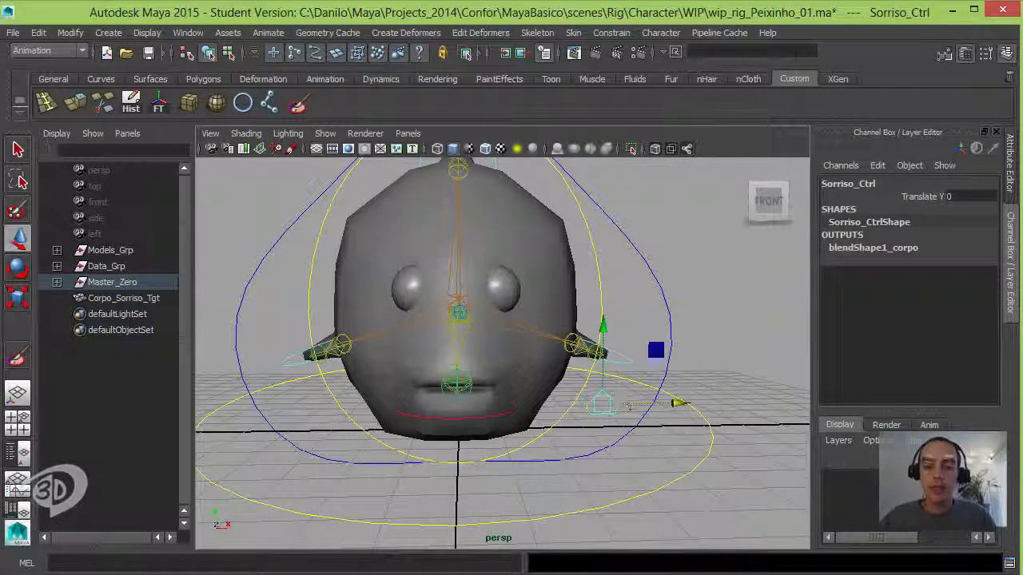
mouse_move(602, 404)
left_mouse_down()
mouse_move(605, 338)
mouse_move(590, 345)
mouse_move(600, 310)
mouse_move(604, 406)
mouse_move(600, 256)
mouse_move(599, 457)
mouse_move(612, 297)
mouse_move(612, 445)
mouse_move(605, 398)
left_mouse_up()
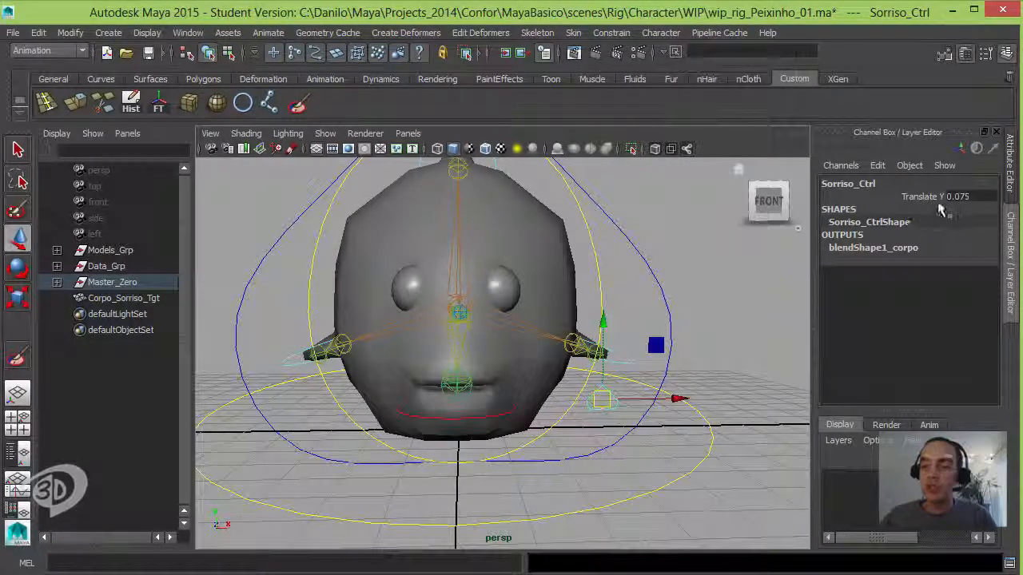
double_click(976, 198)
type("0")
key("Return")
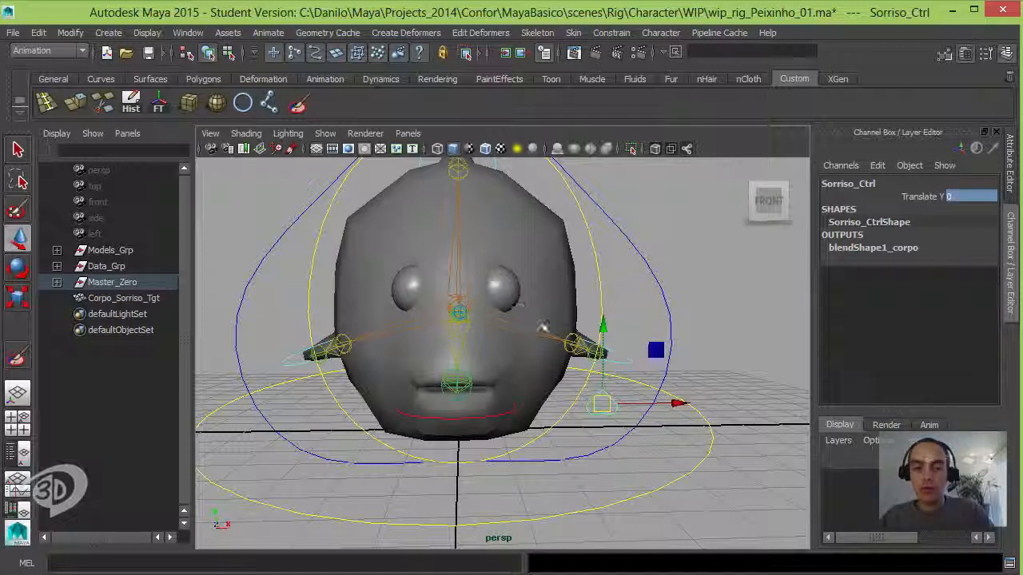
Step: View the fish at an angle and raise Sorriso_Ctrl to a Translate Y of 1
left_click_drag(567, 312, 531, 336, "alt")
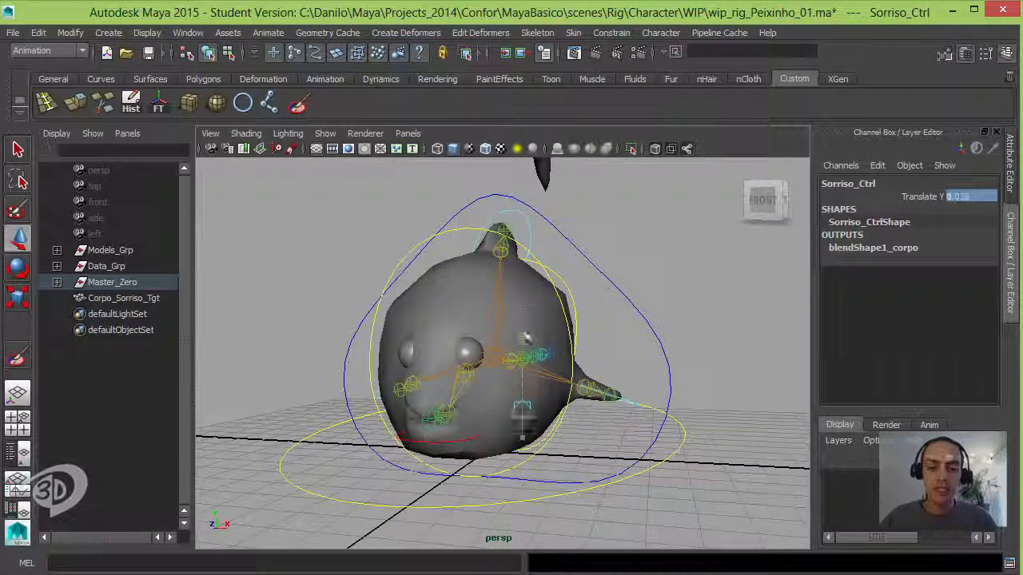
middle_click_drag(527, 375, 531, 379)
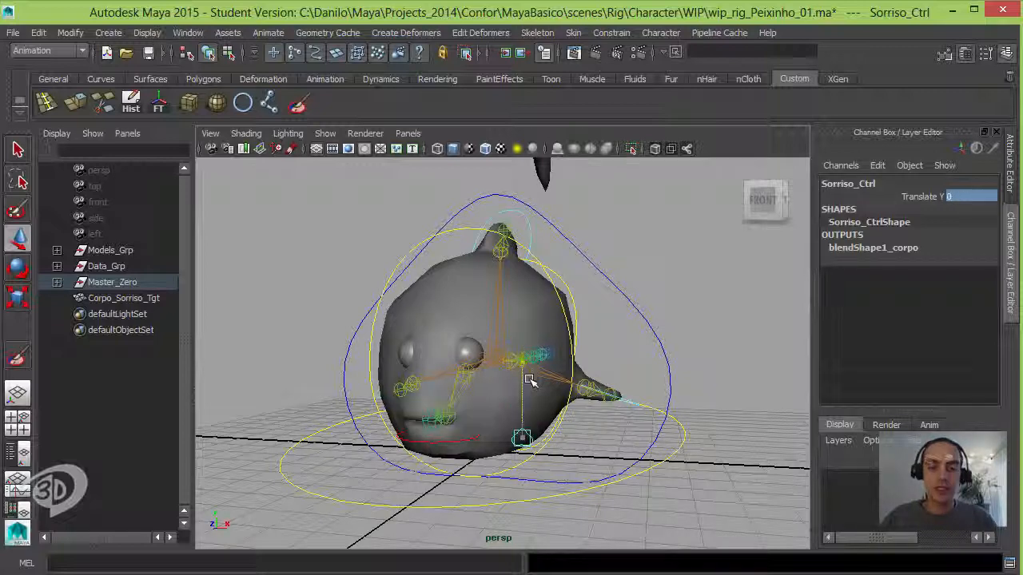
left_click_drag(501, 256, 472, 238, "alt")
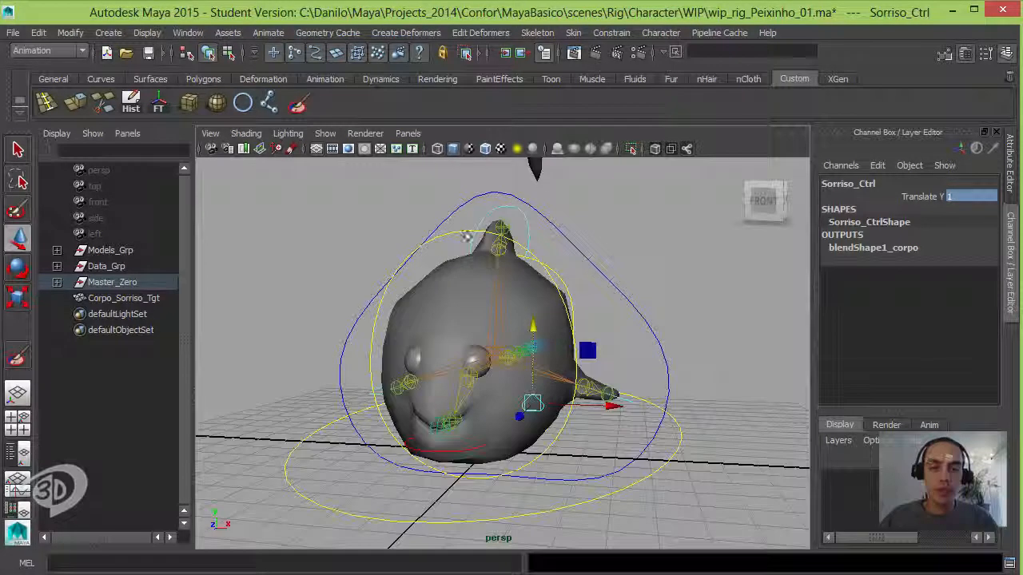
Step: Try rotating Head_Ctrl with the smile applied to test the deformation, and undo the rotation
left_click(461, 231)
left_click_drag(479, 289, 483, 312, "alt")
key("e")
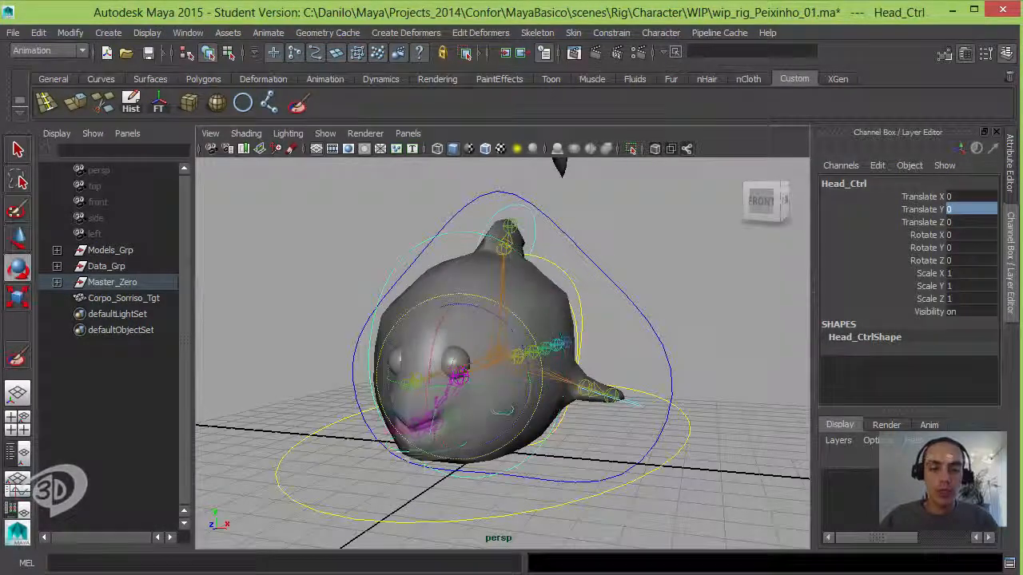
left_click_drag(447, 343, 574, 295)
key("ctrl+z")
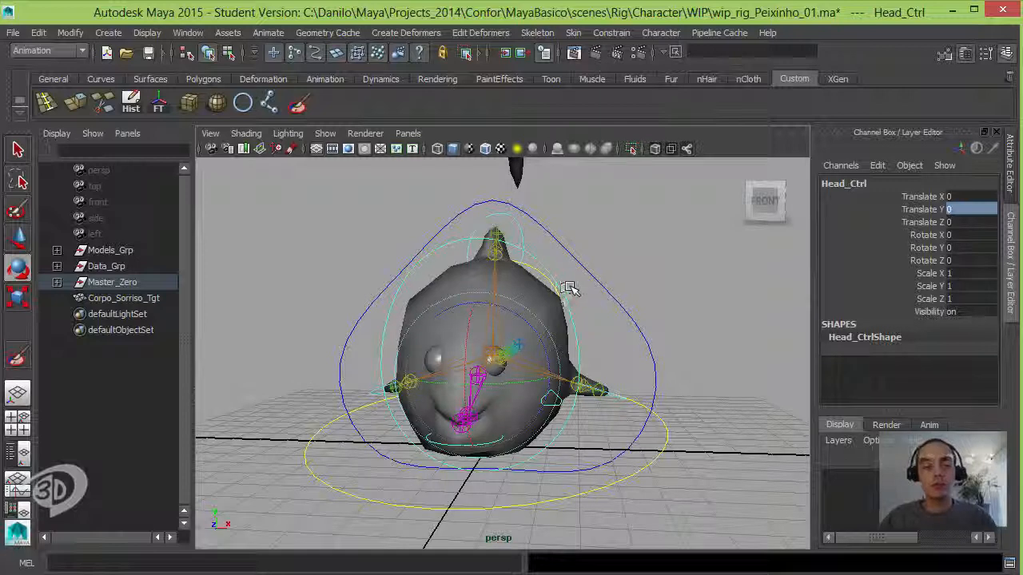
Step: Reorder Corpo_Geo's input operations so the Blend Shape sits below the Skin Cluster, and close the list
left_click_drag(605, 314, 633, 275, "alt")
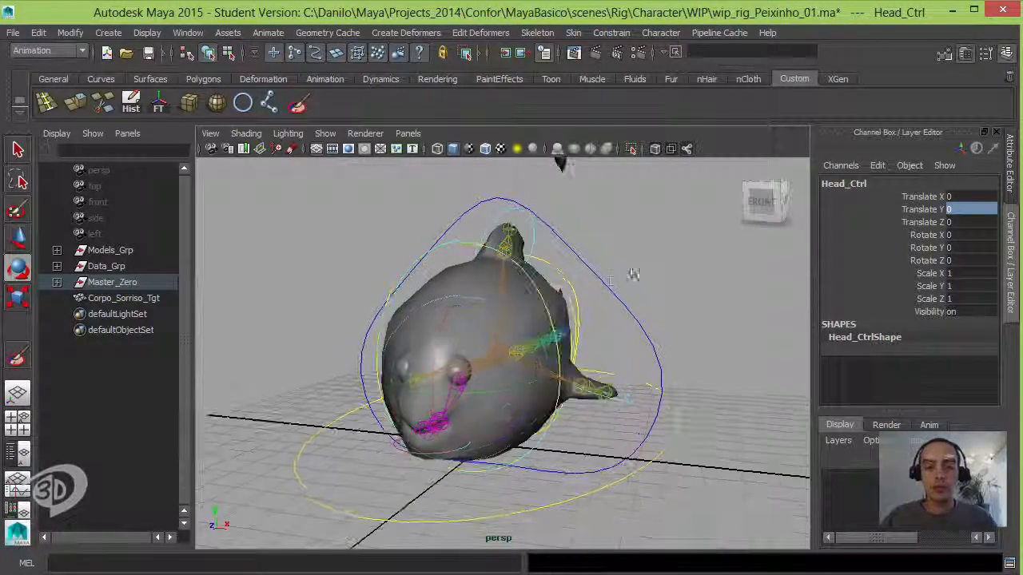
left_click(634, 275)
left_click(553, 294)
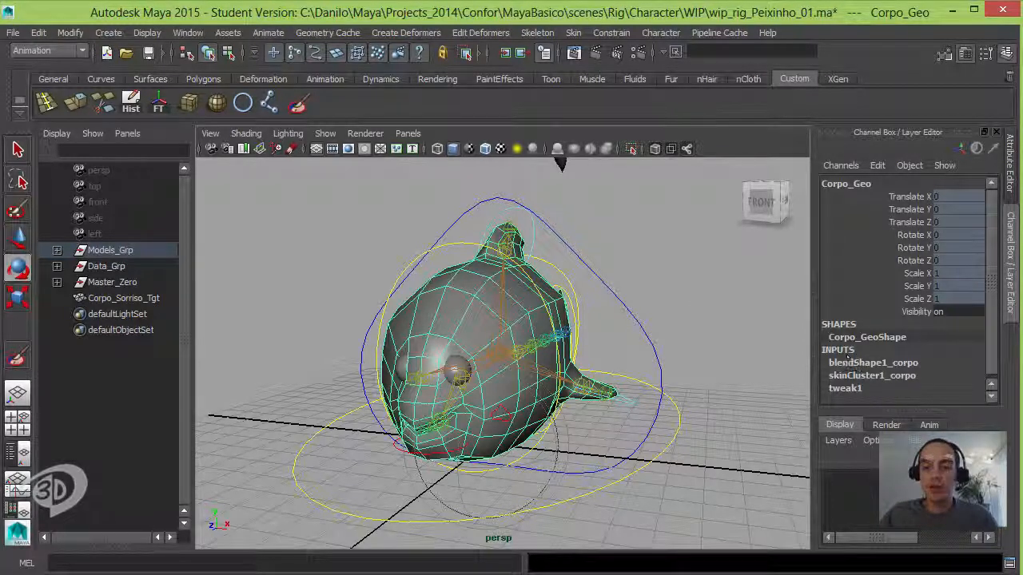
left_click(506, 52)
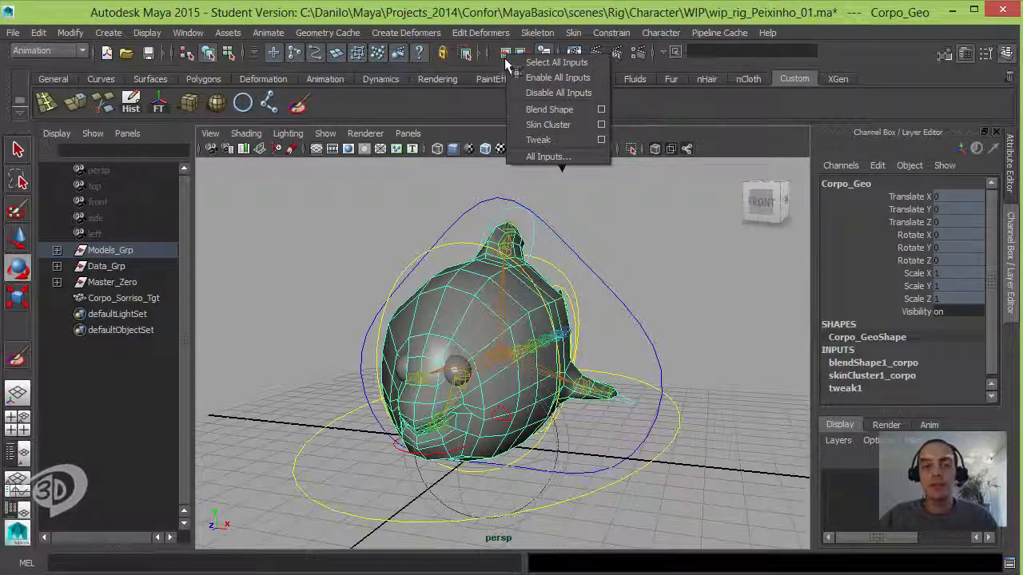
left_click(548, 156)
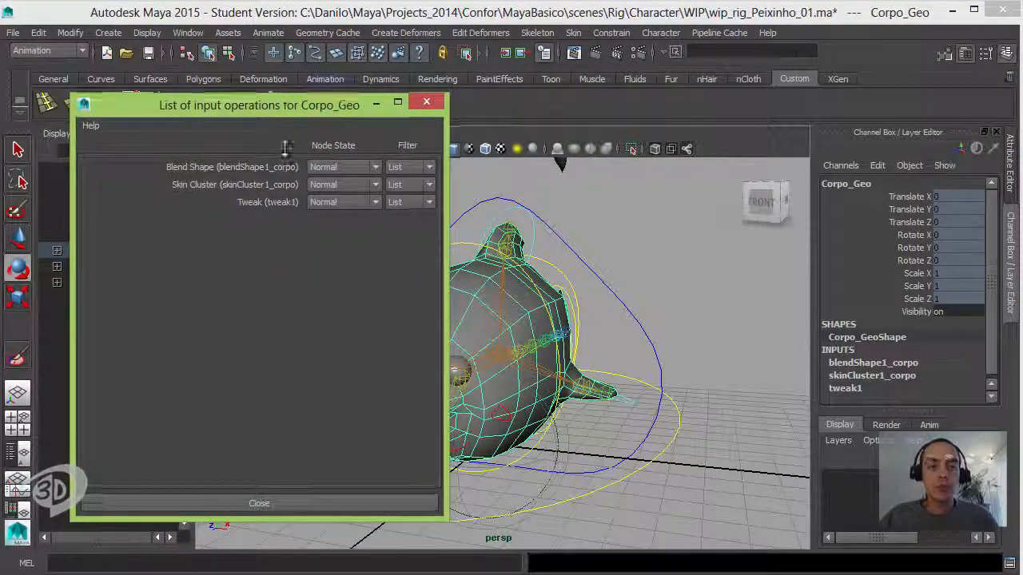
left_click_drag(282, 104, 281, 282)
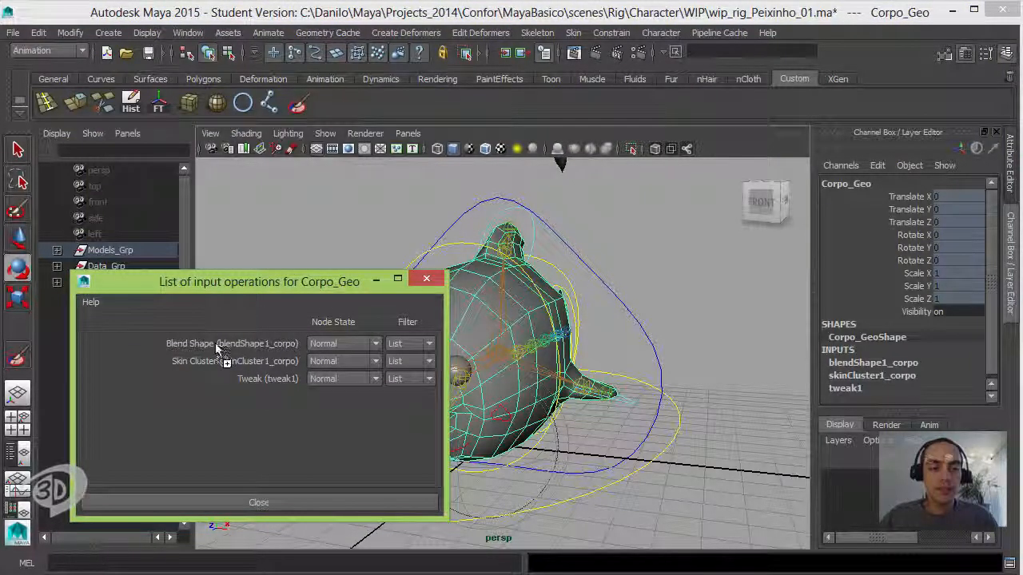
middle_click_drag(215, 343, 214, 365)
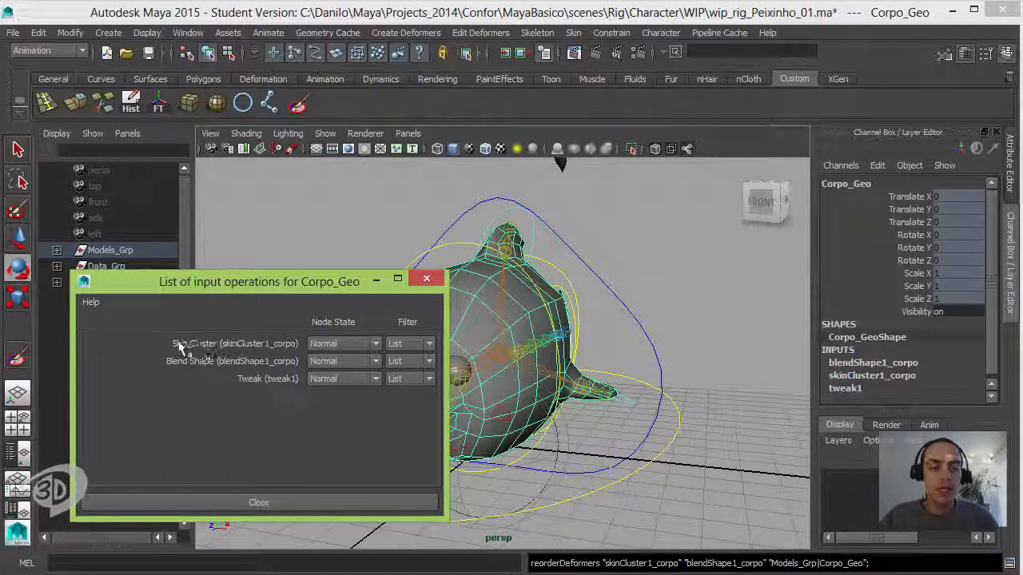
left_click(426, 278)
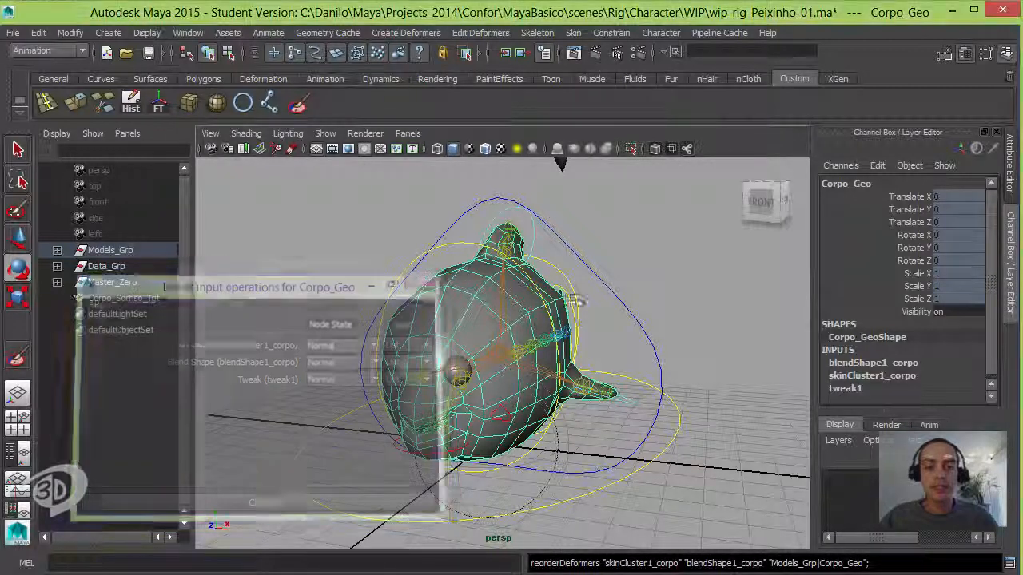
Step: Rotate Head_Ctrl with the smile applied to test the deformation under the reordered inputs
left_click(453, 249)
left_click_drag(479, 370, 582, 402)
Step: Move Sorriso_Ctrl vertically to test the smile on the rotated head, and set its Translate Y to 0
left_click(577, 420)
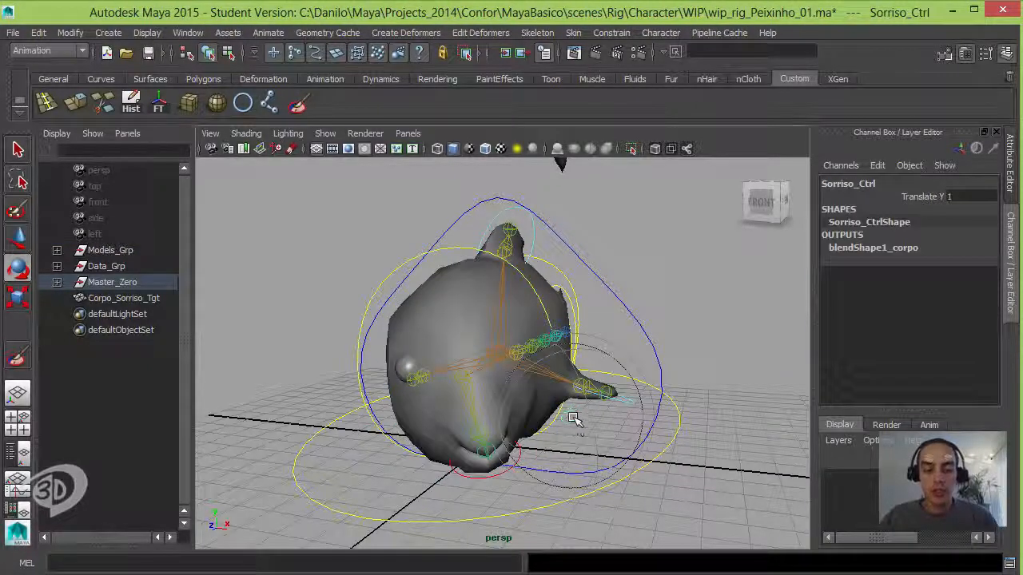
key("w")
left_click_drag(574, 367, 584, 390)
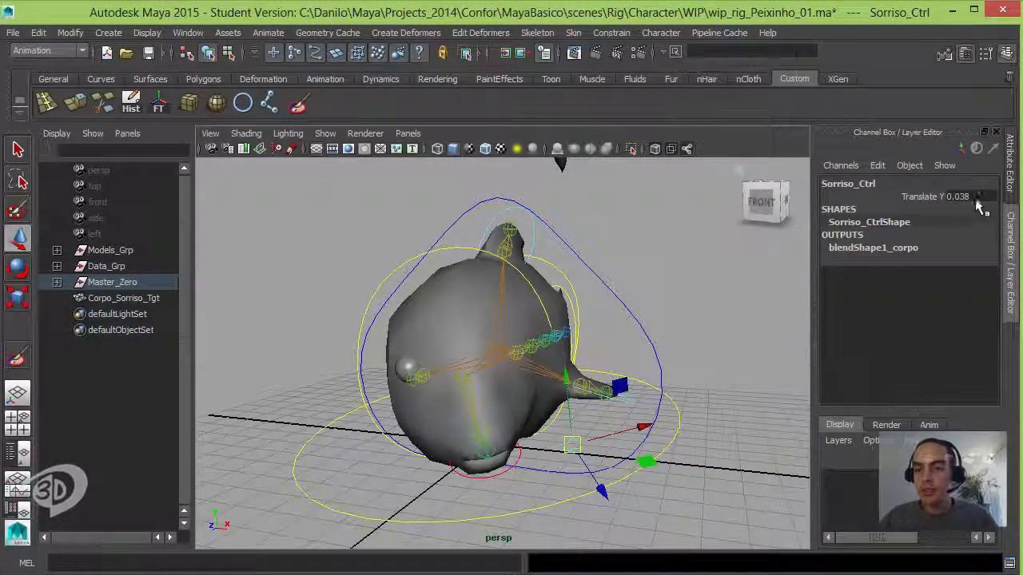
type("0")
key("Return")
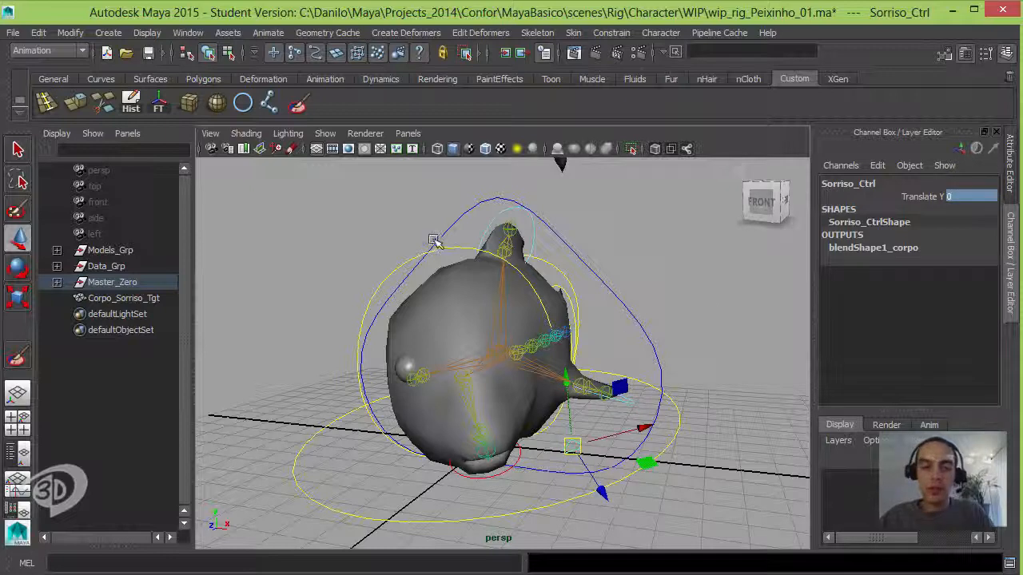
Step: Set Head_Ctrl's Rotate X, Y and Z to 0 and clear the selection
left_click(478, 250)
left_click_drag(969, 261, 955, 234)
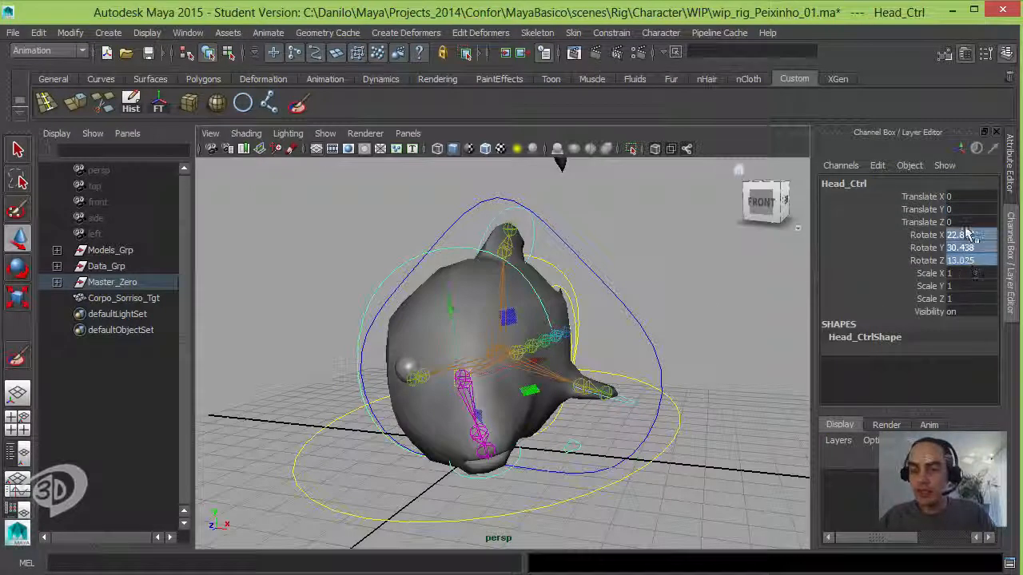
type("0")
key("Return")
left_click(718, 273)
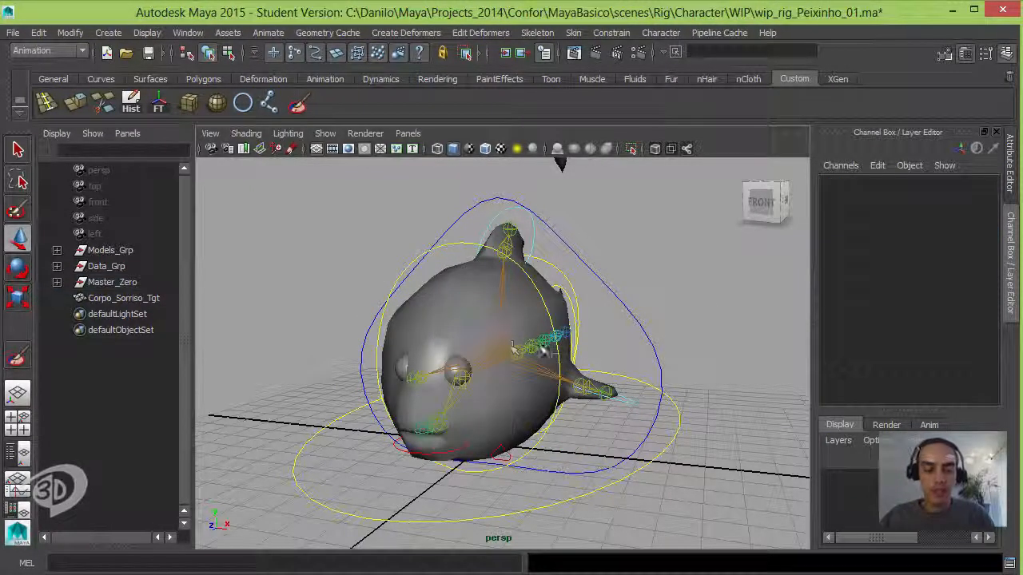
left_click_drag(541, 349, 490, 353, "alt")
middle_click_drag(490, 353, 564, 349, "alt")
right_click_drag(535, 350, 587, 353, "alt")
left_click_drag(587, 352, 511, 356, "alt")
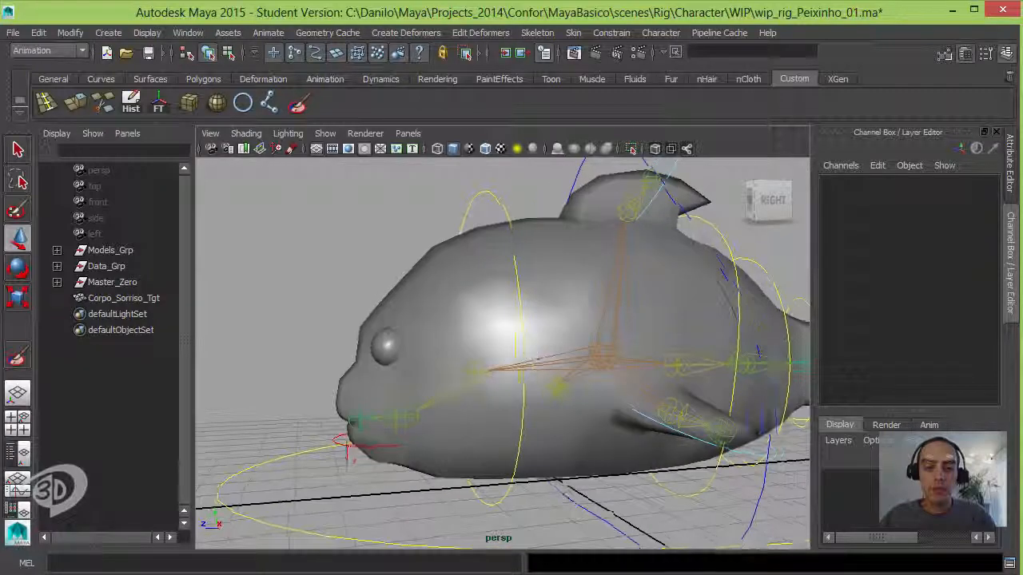
left_click_drag(380, 354, 466, 382, "alt")
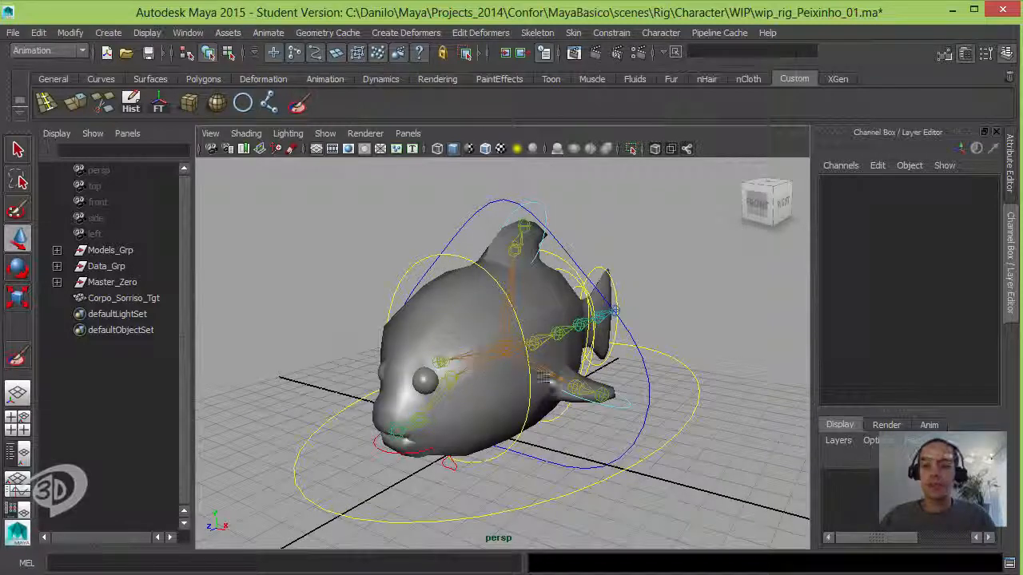
Step: Group Corpo_Sorriso_Tgt and name the group BlendShapes_Grp
left_click(124, 298)
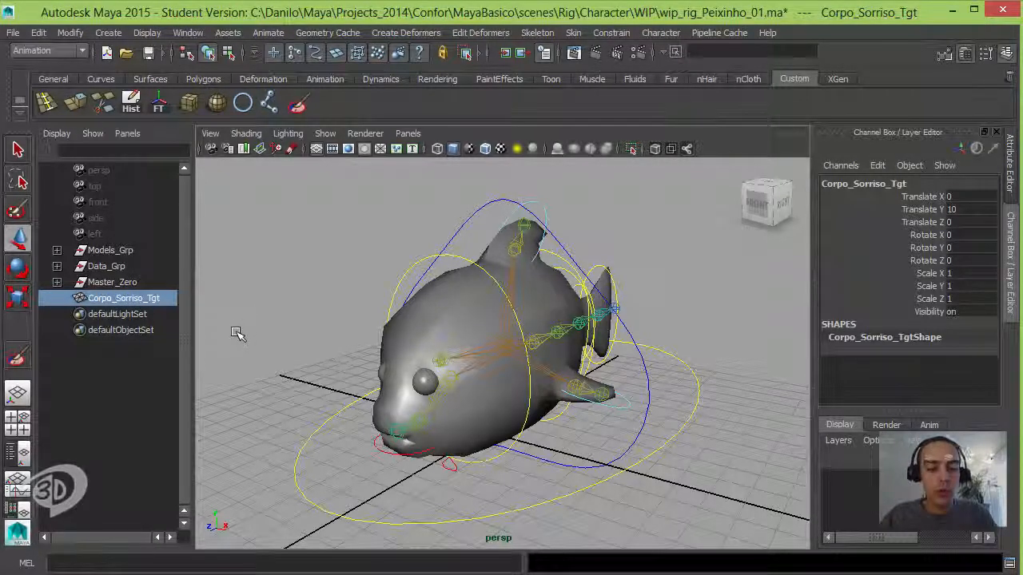
key("ctrl+g")
double_click(112, 298)
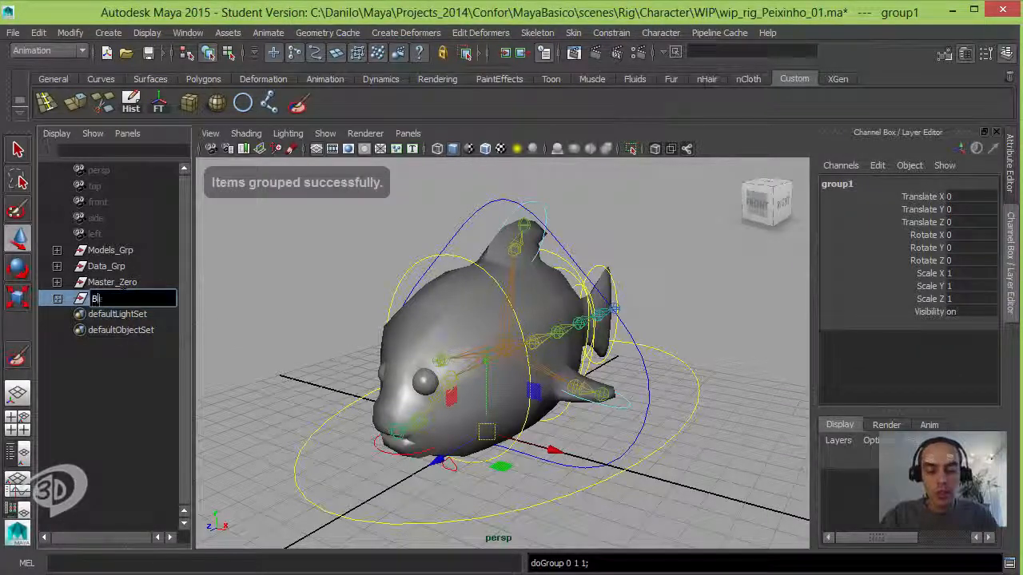
type("BlendShapes")
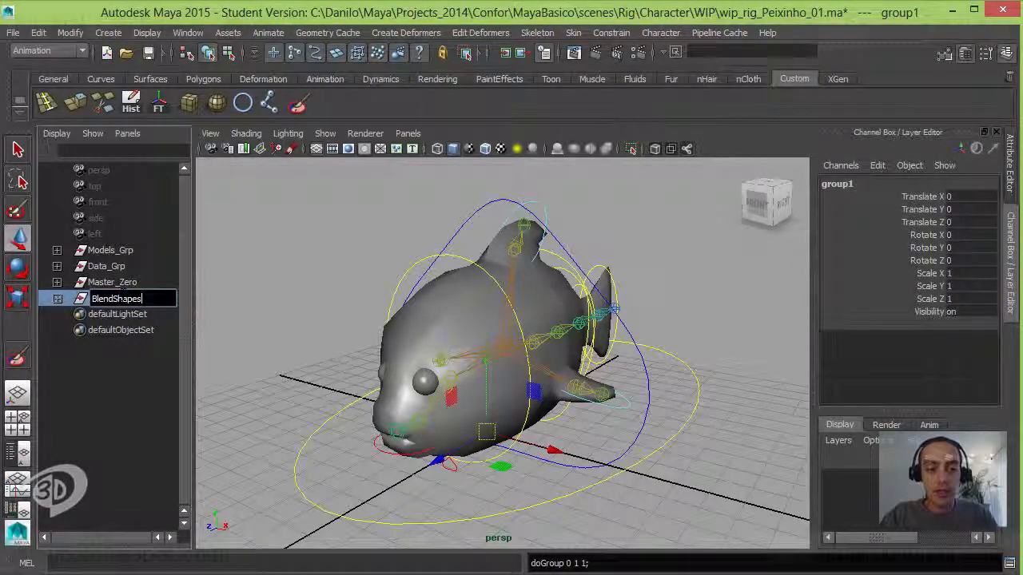
type("_Grp")
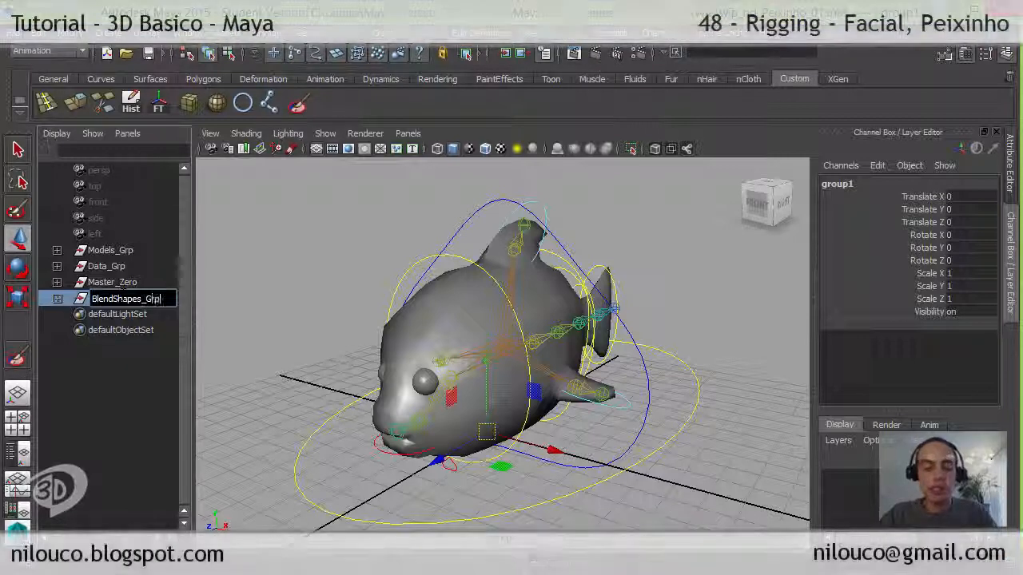
key("Return")
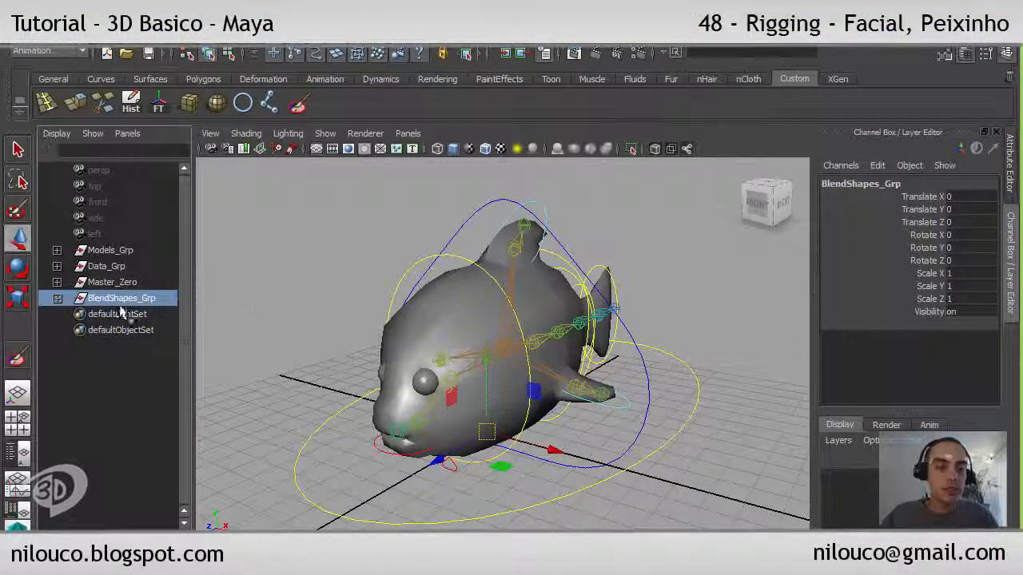
Step: Parent BlendShapes_Grp under Data_Grp and expand Data_Grp's hierarchy
left_click(111, 270, "ctrl")
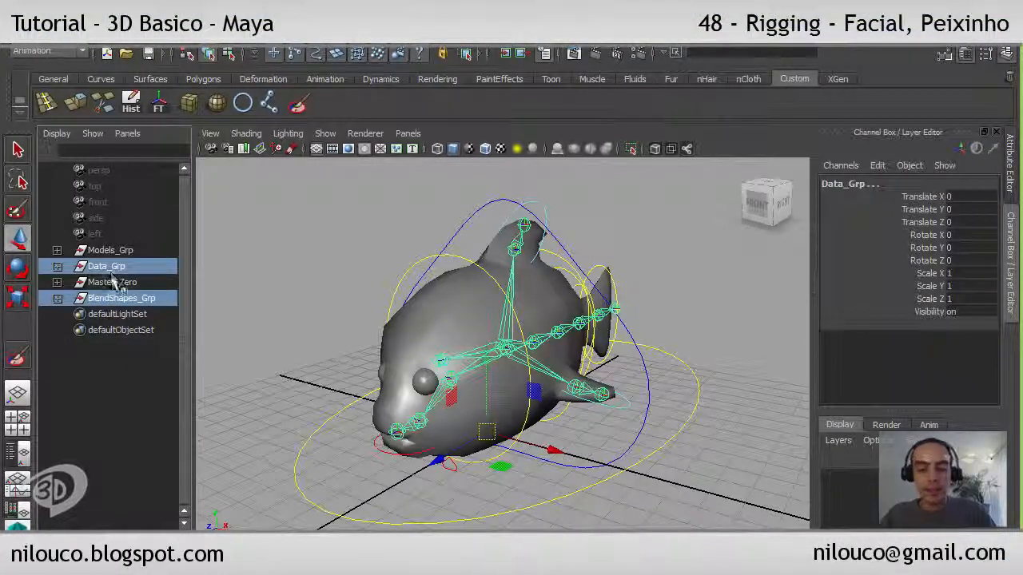
key("p")
left_click(57, 266)
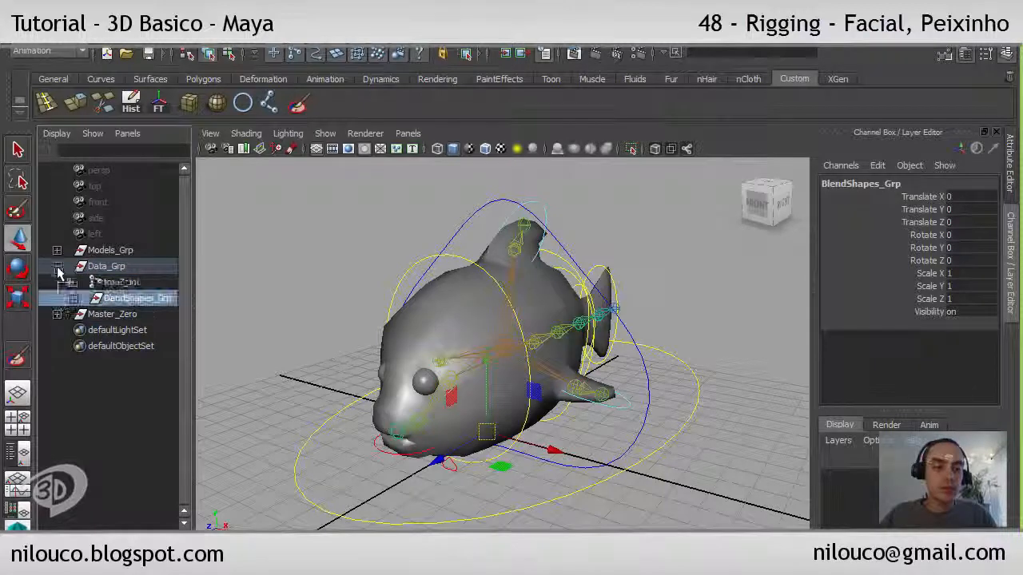
Step: Try hiding Data_Grp with its joints and smile target, show it again, and clear the selection
left_click_drag(315, 283, 326, 301, "alt")
left_click(123, 270)
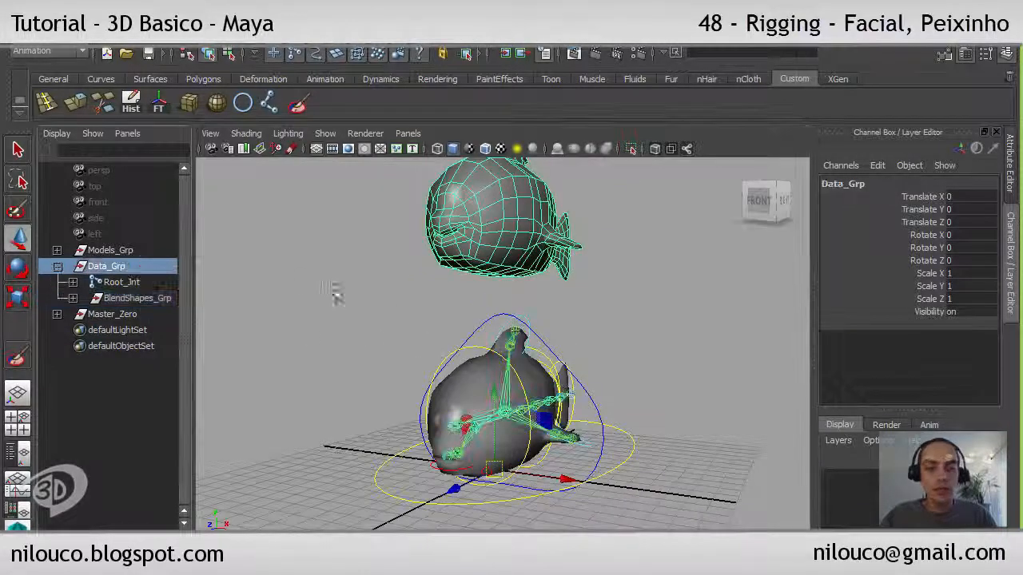
key("ctrl+h")
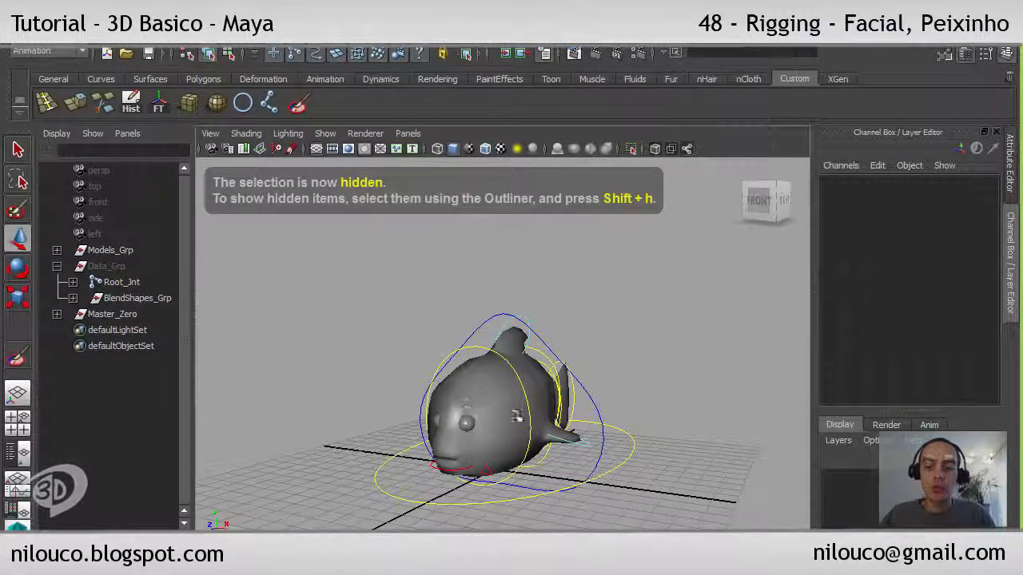
left_click(127, 268)
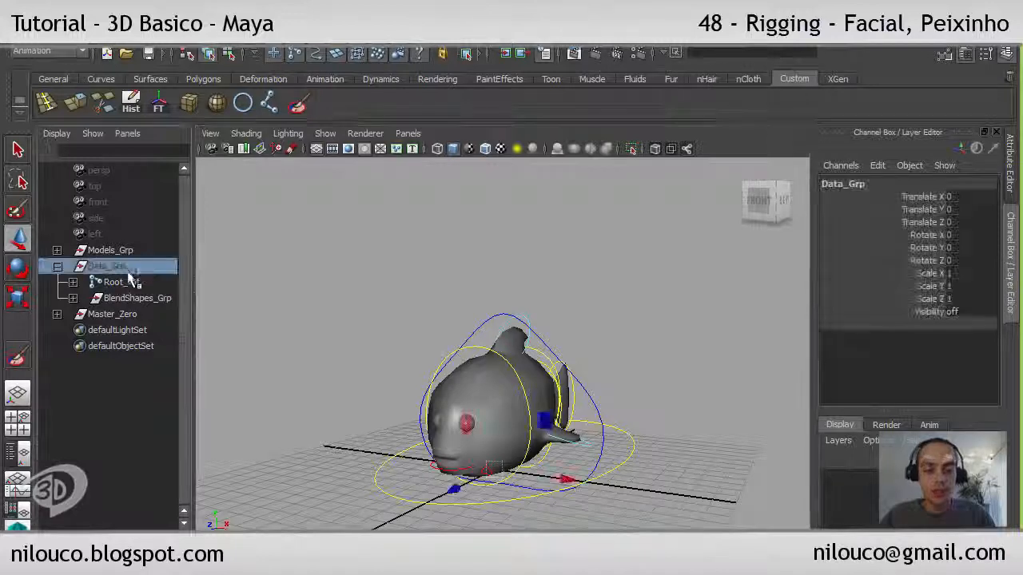
key("shift+h")
left_click(337, 325)
left_click_drag(560, 340, 517, 391, "alt")
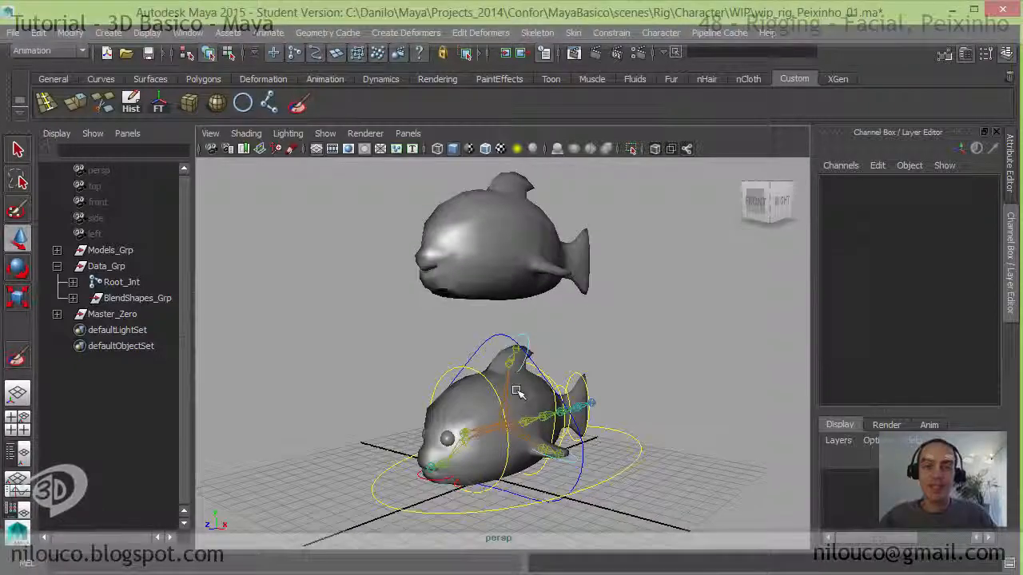